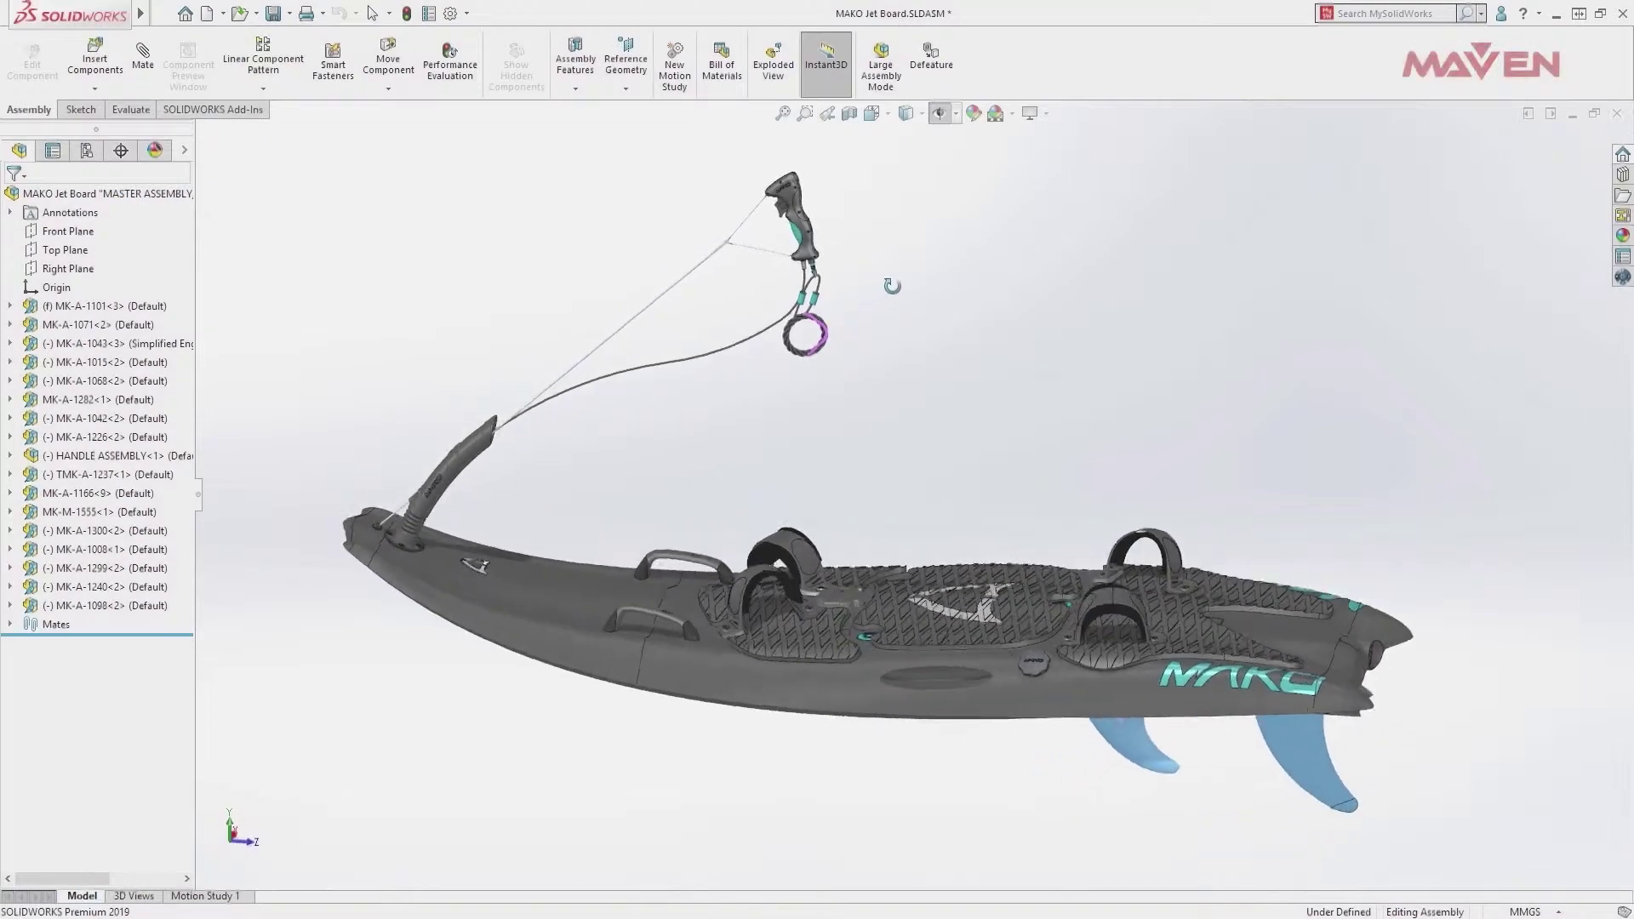
- Rotate the board, box-zoom onto the handle, and bring up the Open window for the Gilo jetboard folder
middle_drag(979, 310, 967, 321)
click(805, 113)
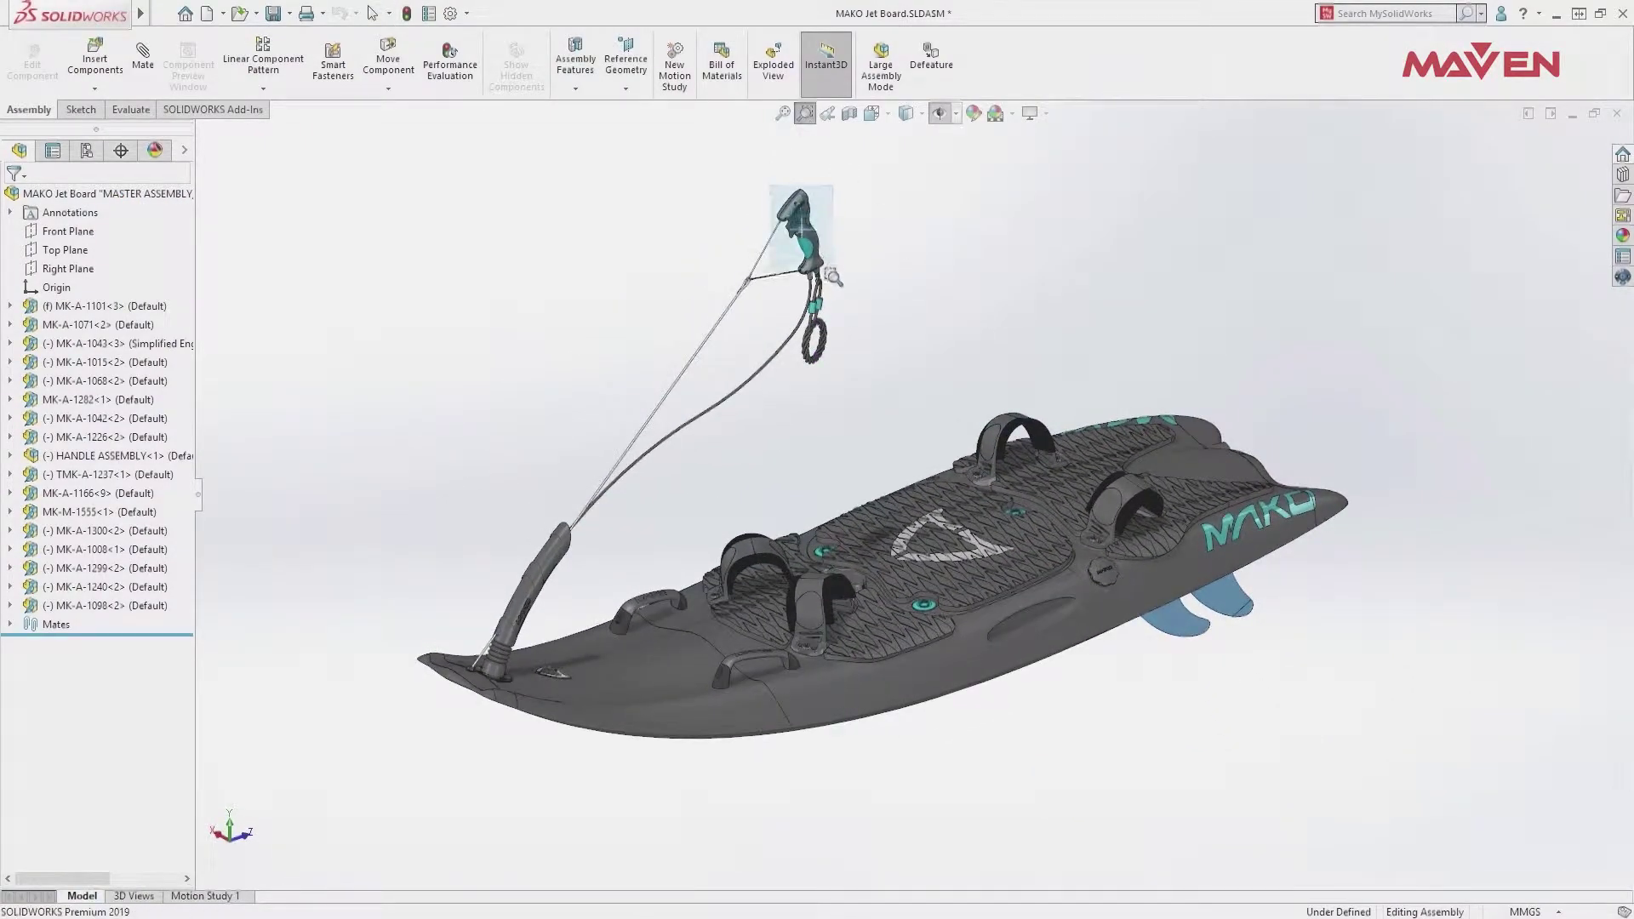
drag(774, 177, 843, 293)
key(Escape)
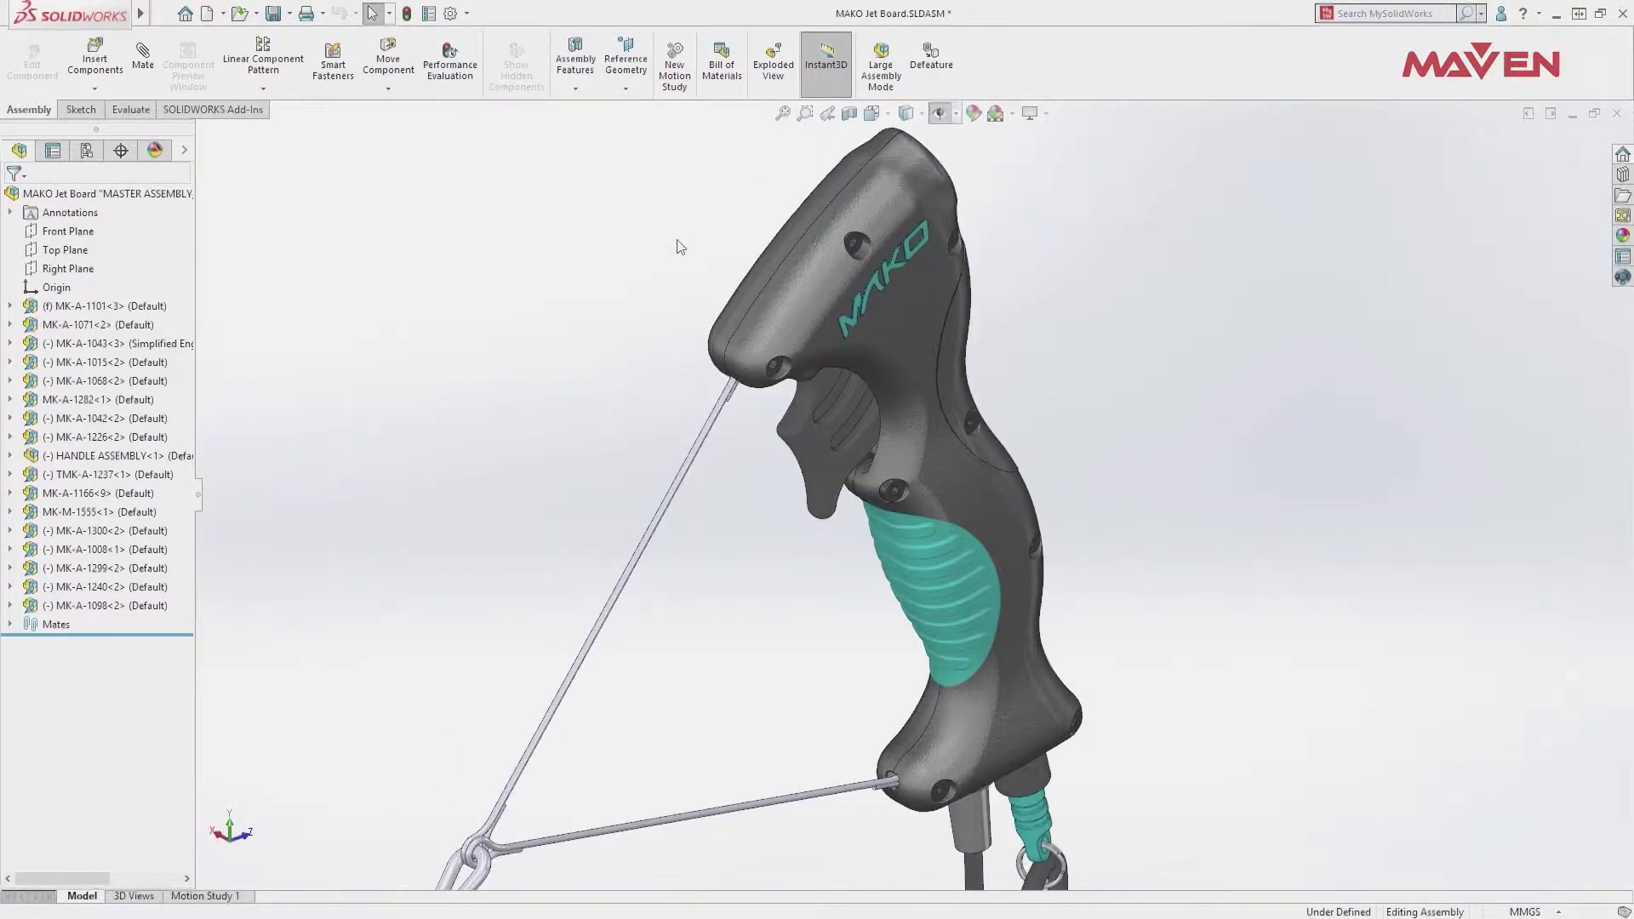
click(239, 15)
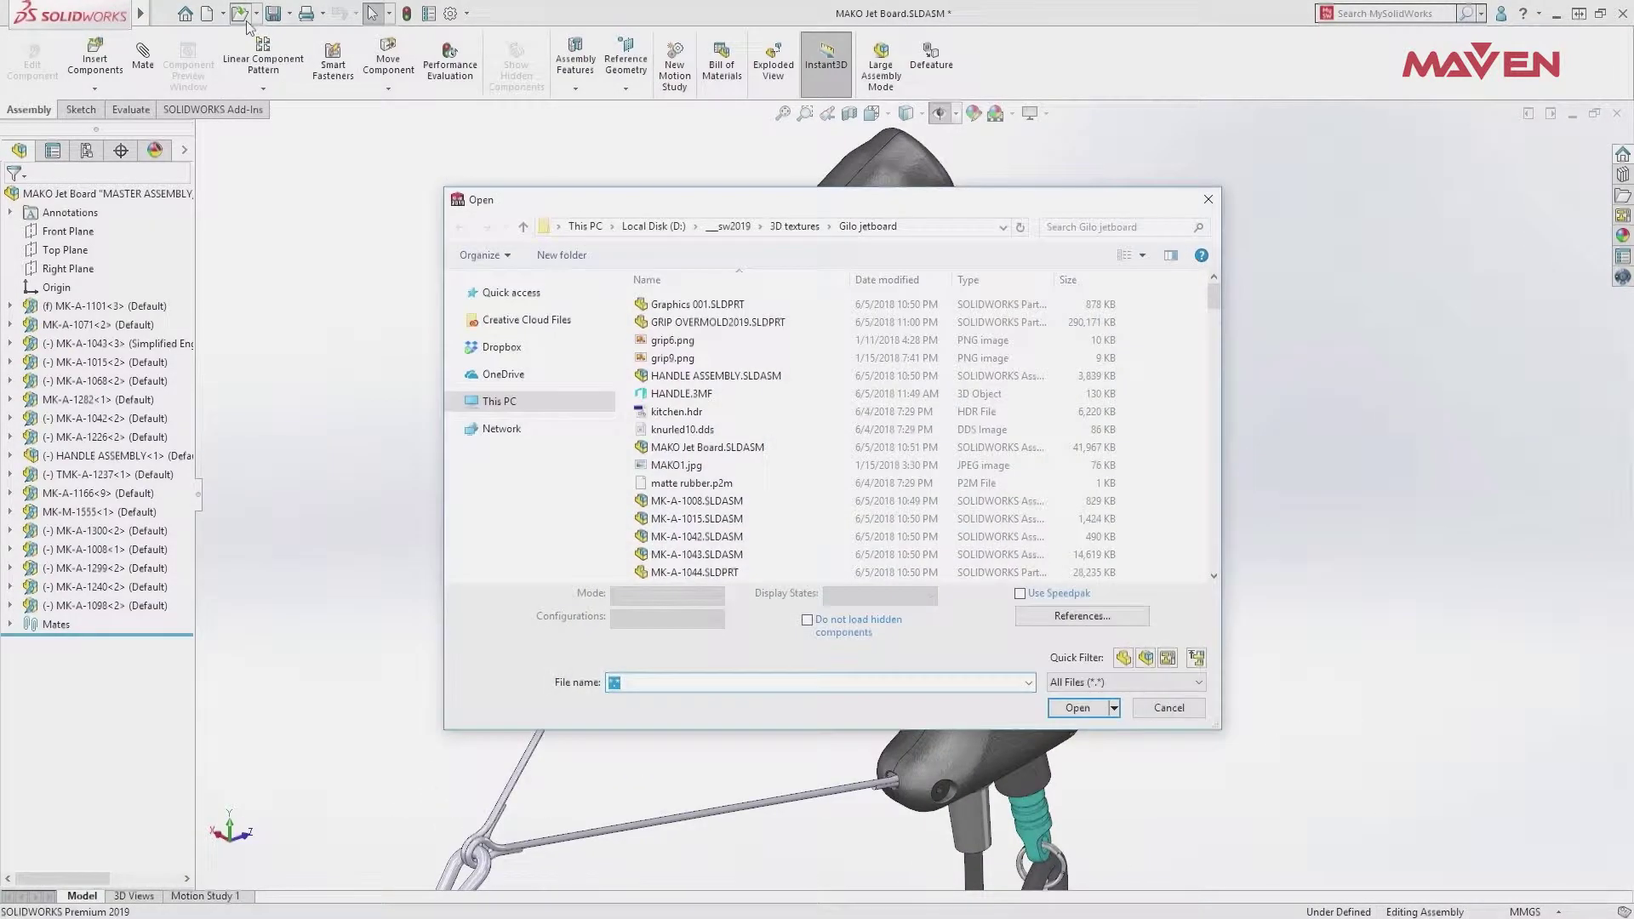
- Open HANDLE.3MF as a part and inspect its mesh in Shaded With Edges
click(679, 394)
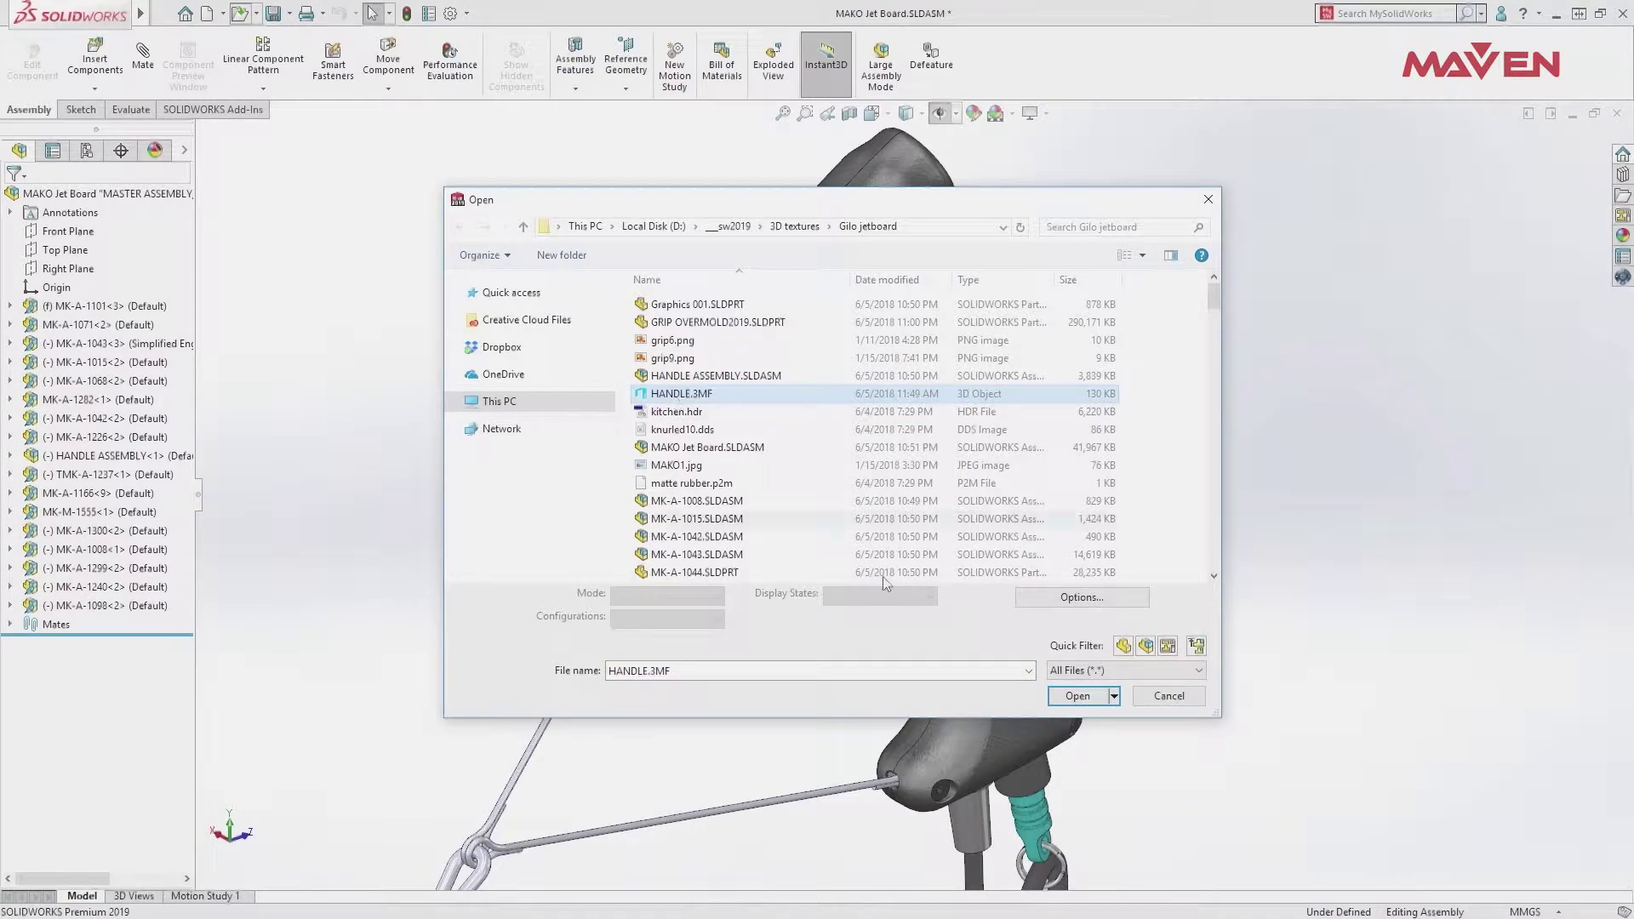
click(1077, 696)
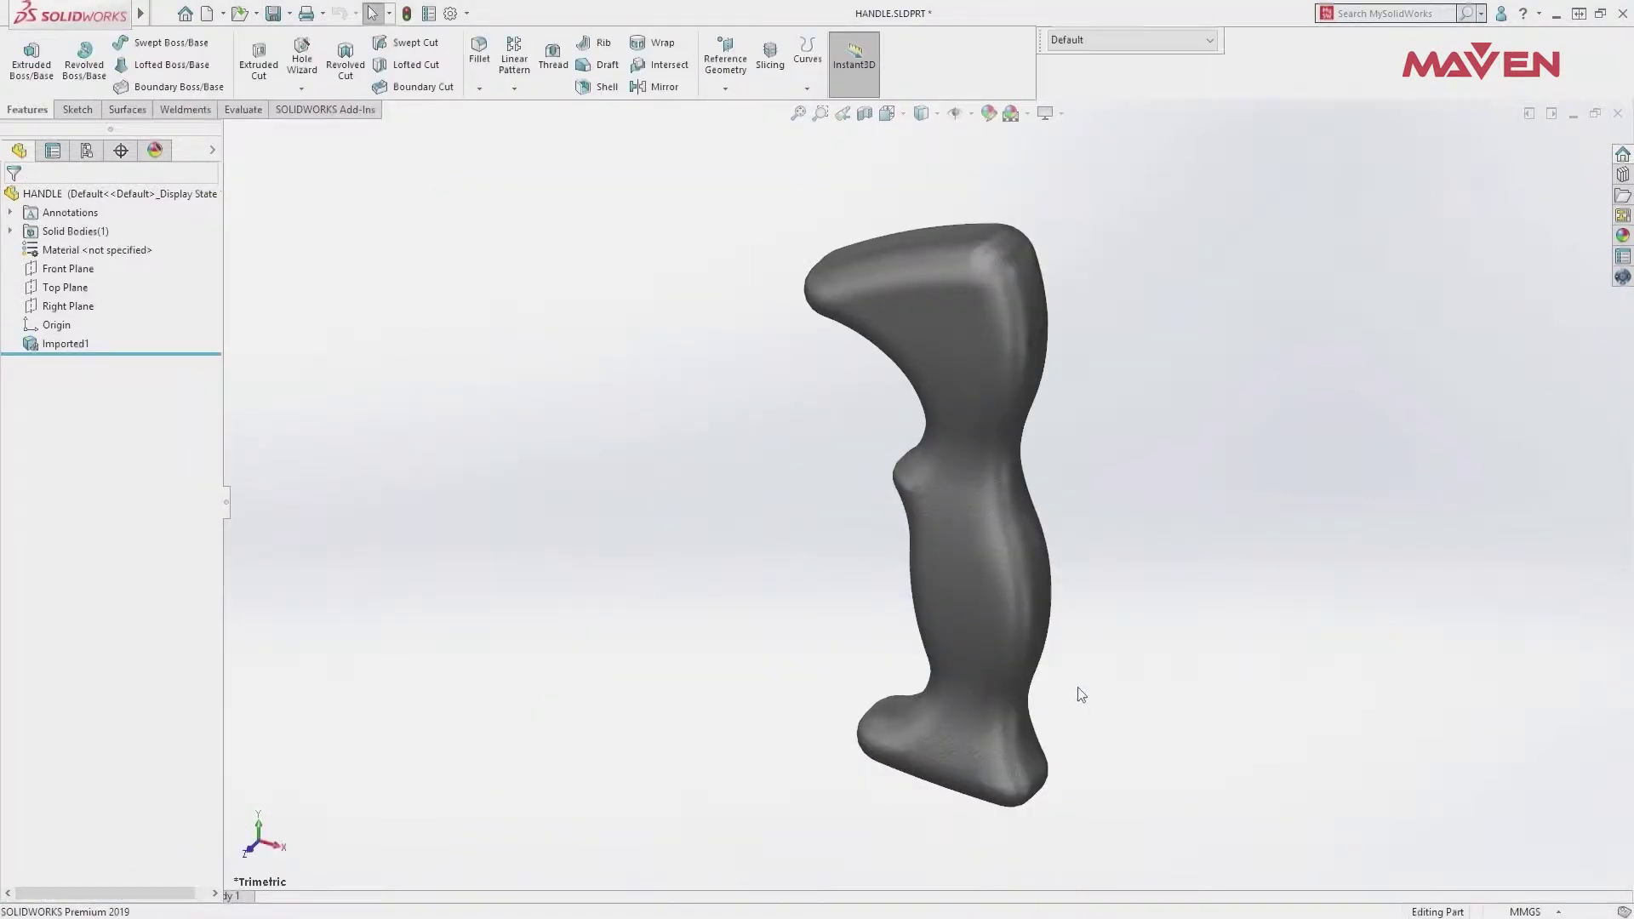
click(926, 118)
middle_drag(931, 473, 1049, 485)
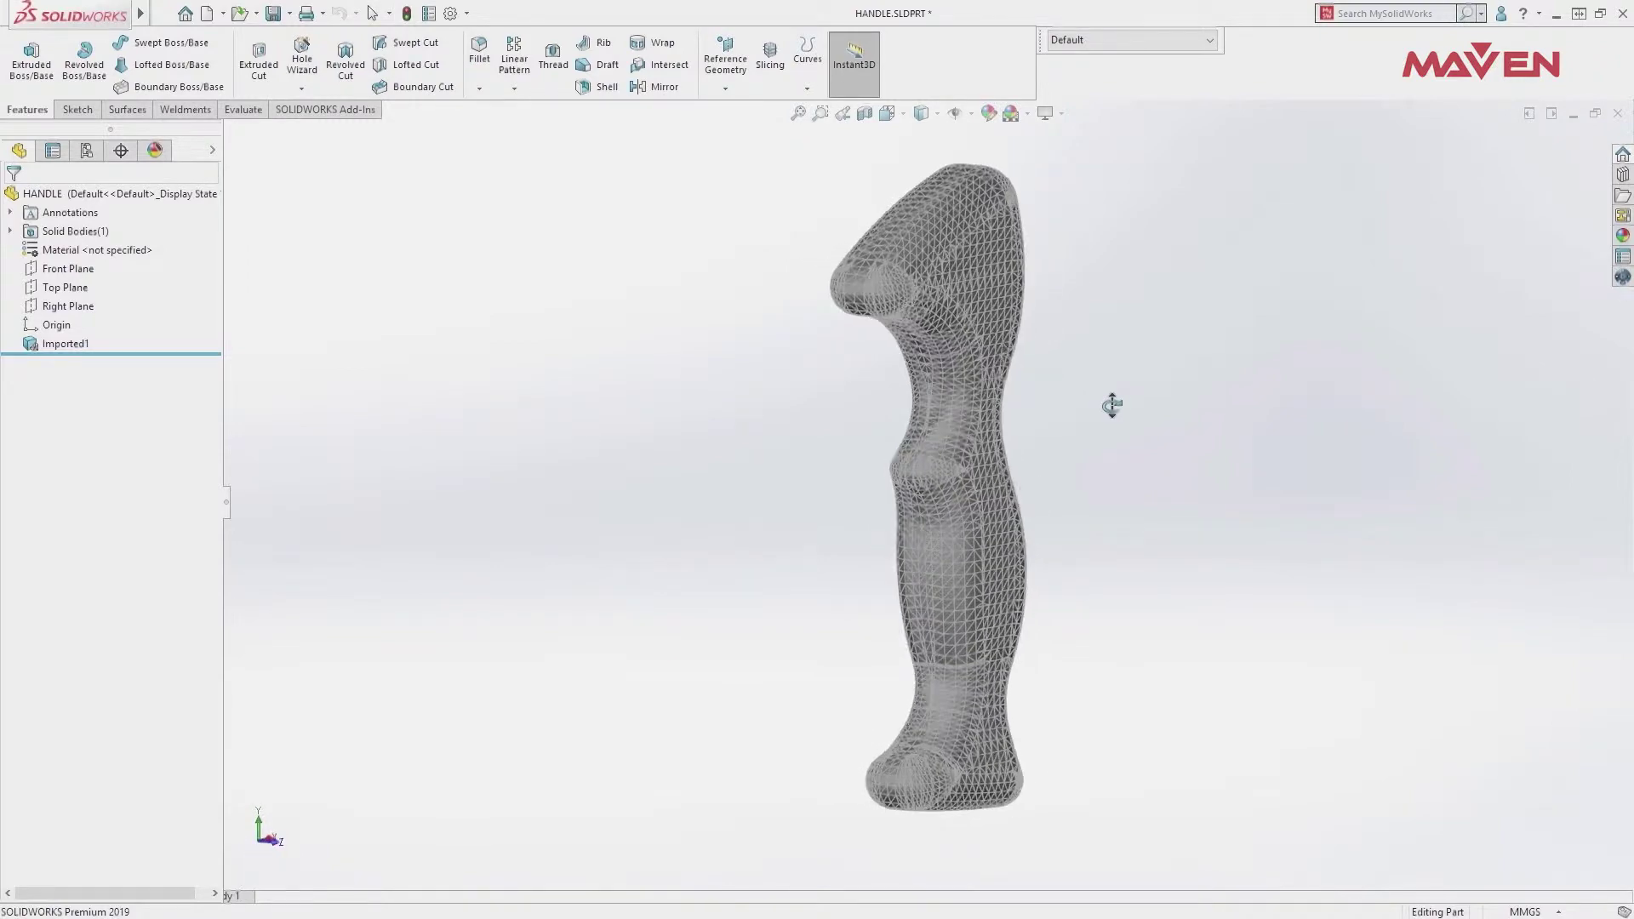
- Return to plain shaded display and start Slicing from the Top Plane
click(922, 113)
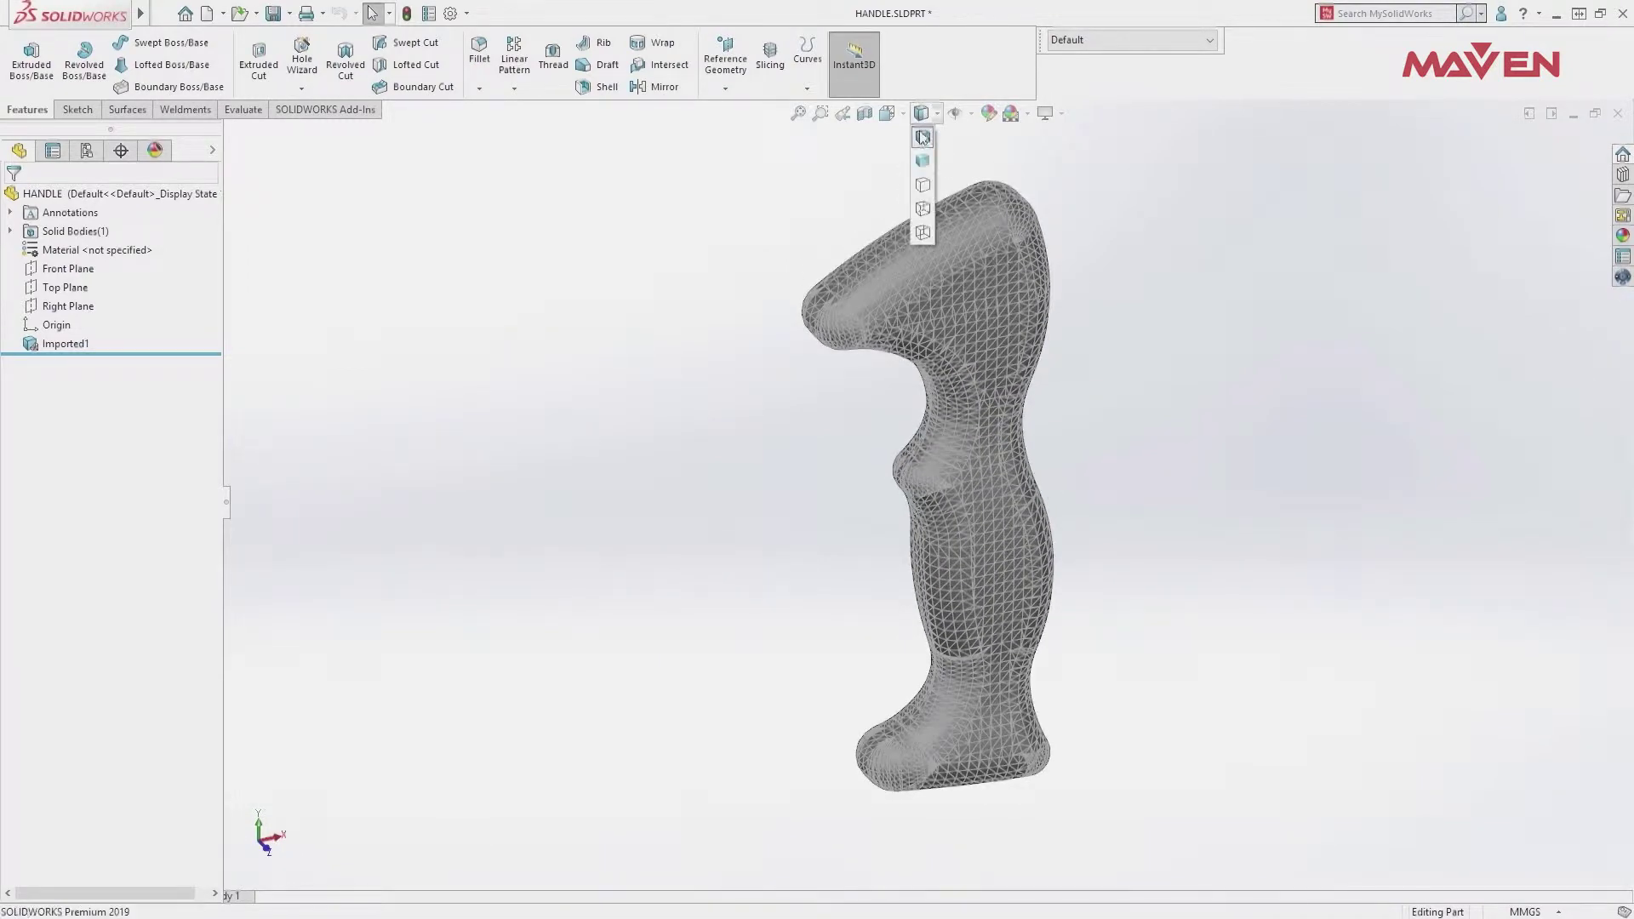
click(925, 167)
click(96, 289)
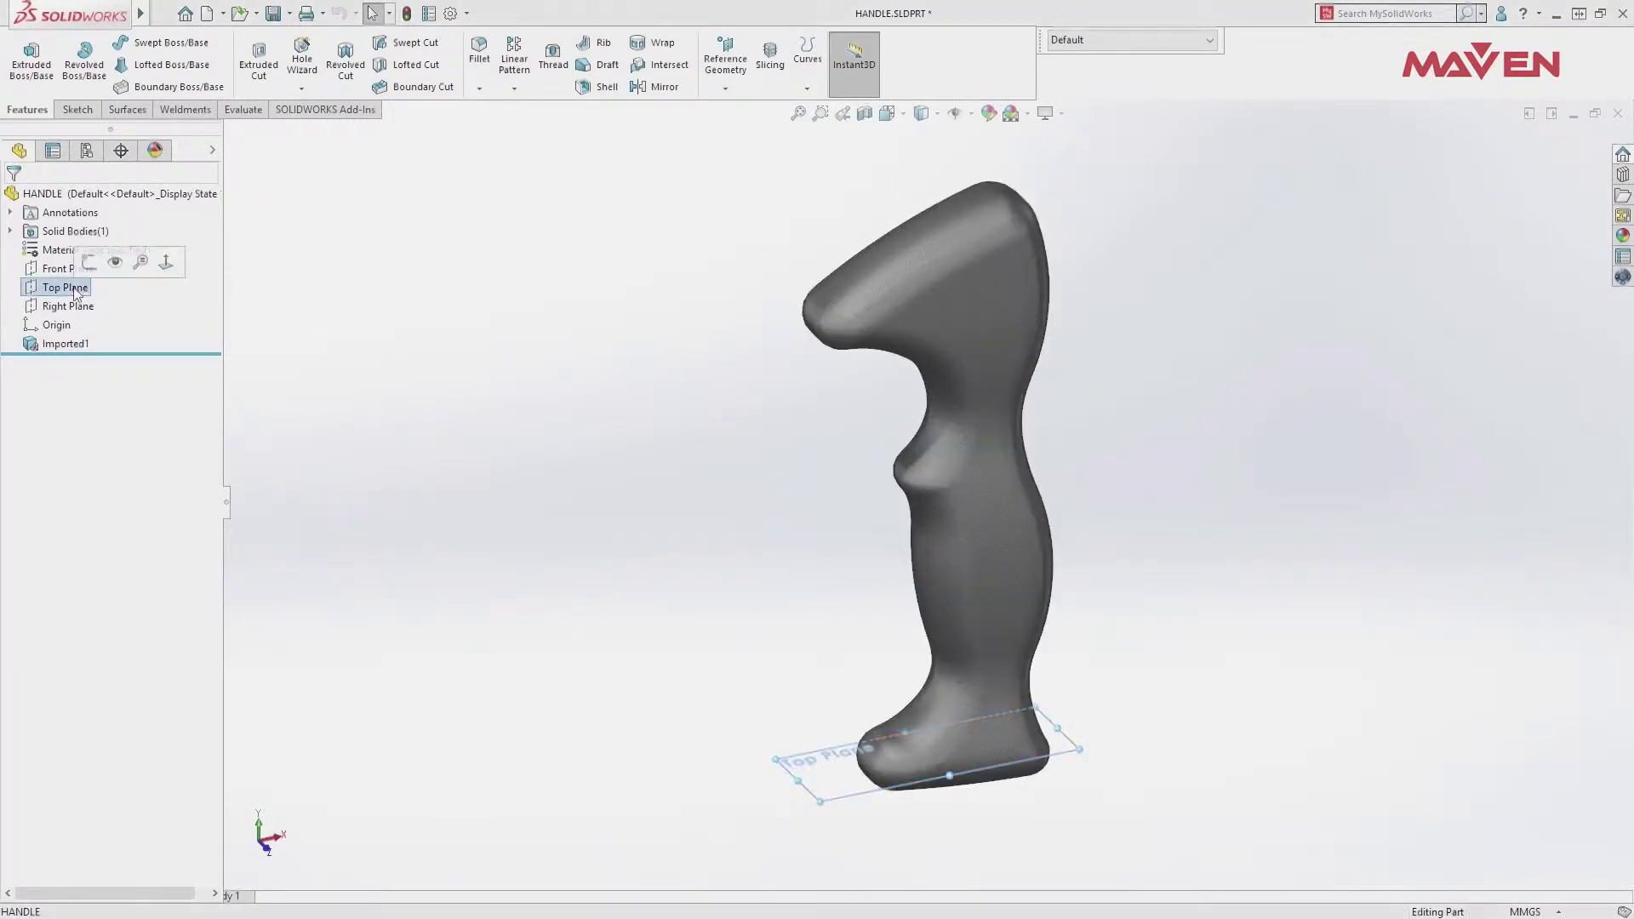
click(770, 68)
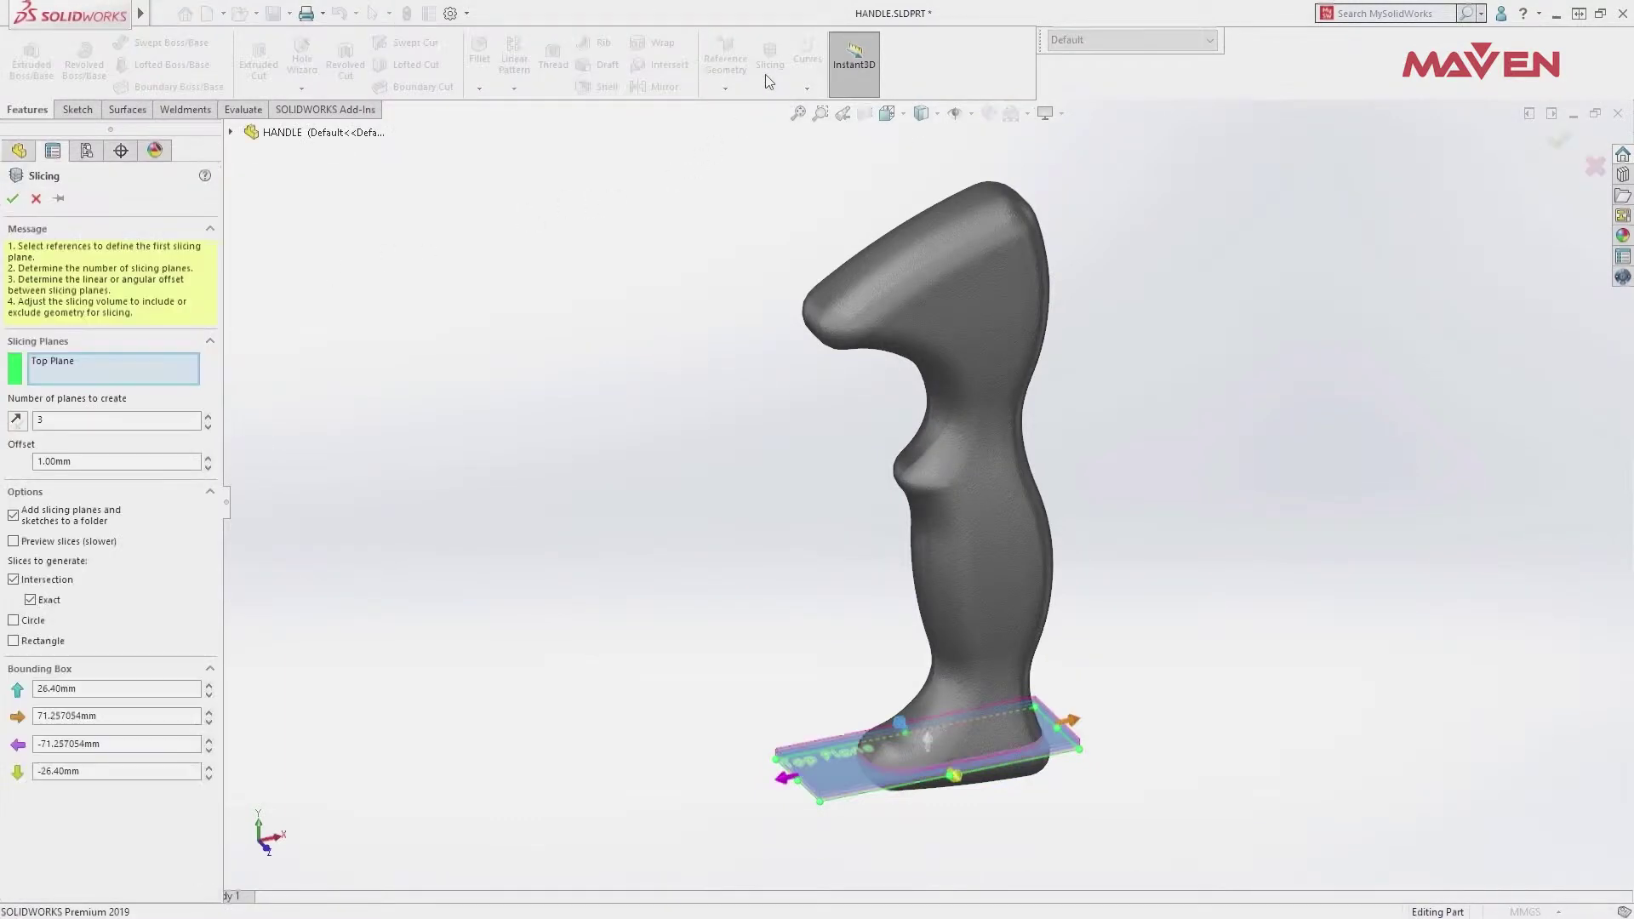
- Slice the handle with 7 planes at 20 mm offset, Exact cleared, and expand Slice1
double_click(58, 417)
text(7)
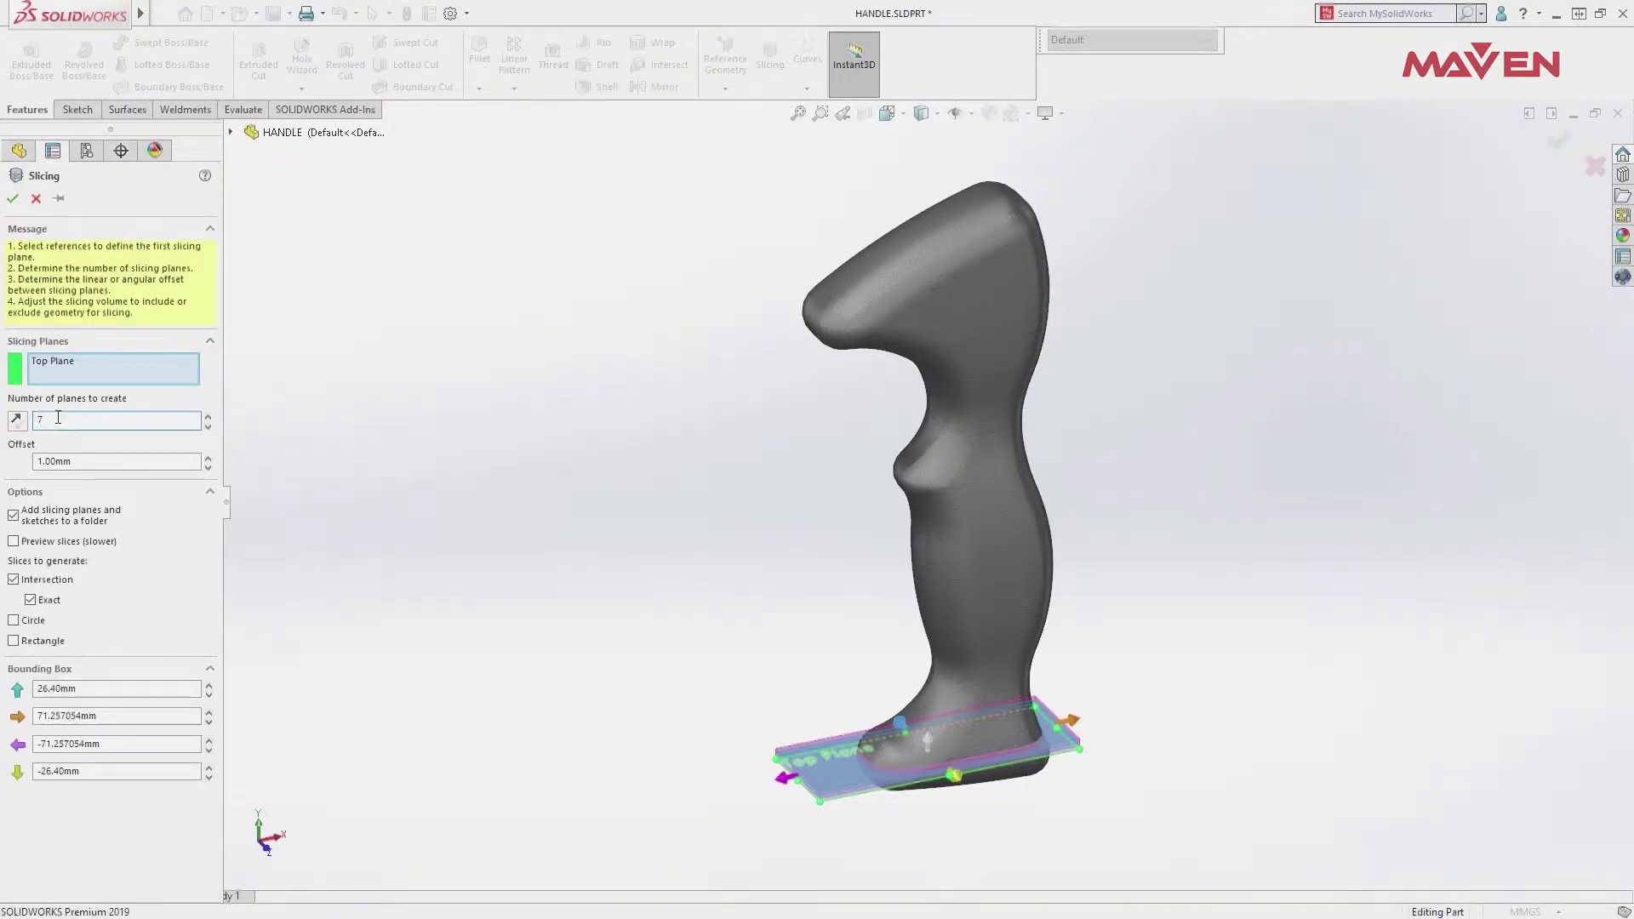
key(Tab)
text(20)
key(Tab)
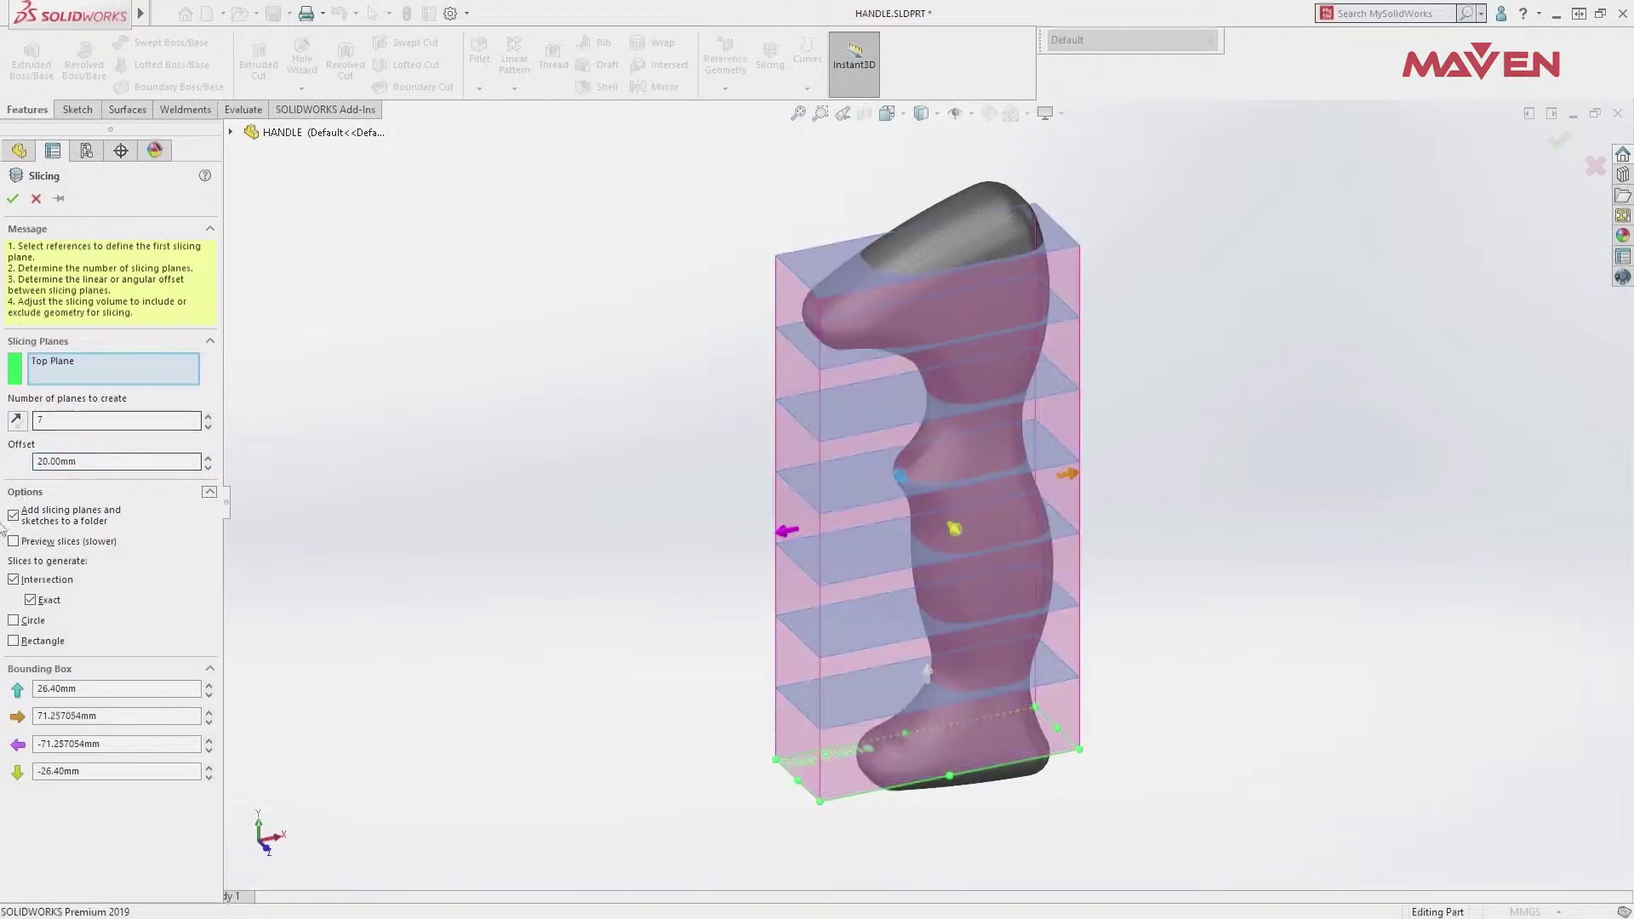
click(14, 201)
click(10, 363)
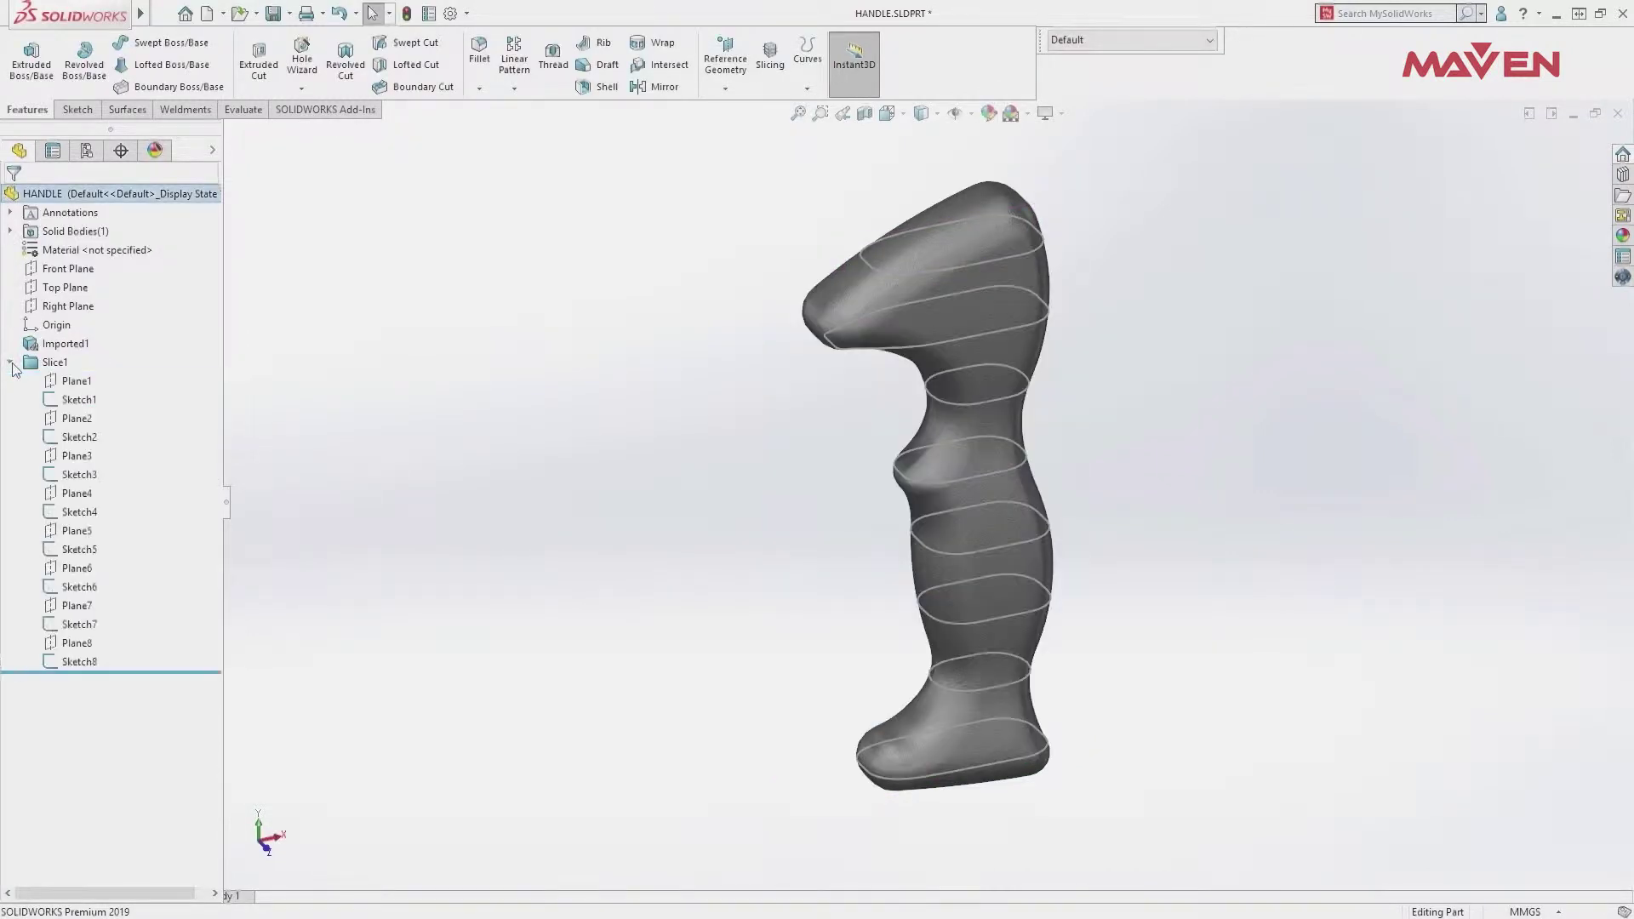
- In front view, move Plane5 down to 77.26
click(76, 531)
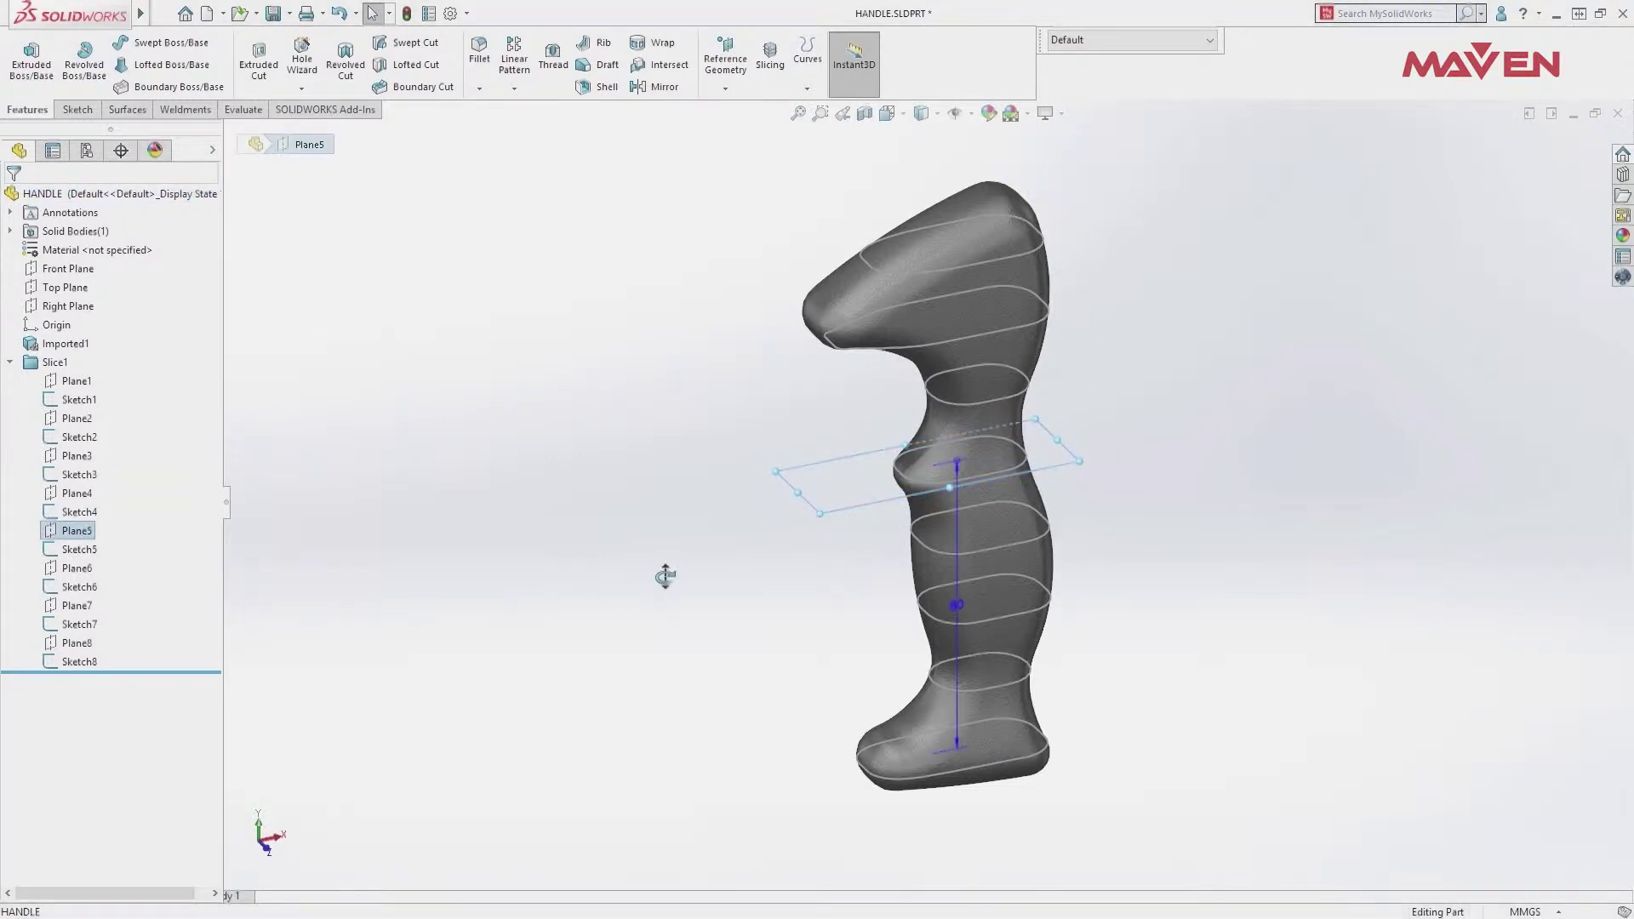
middle_drag(664, 590, 652, 508)
key(ctrl+1)
drag(958, 462, 957, 474)
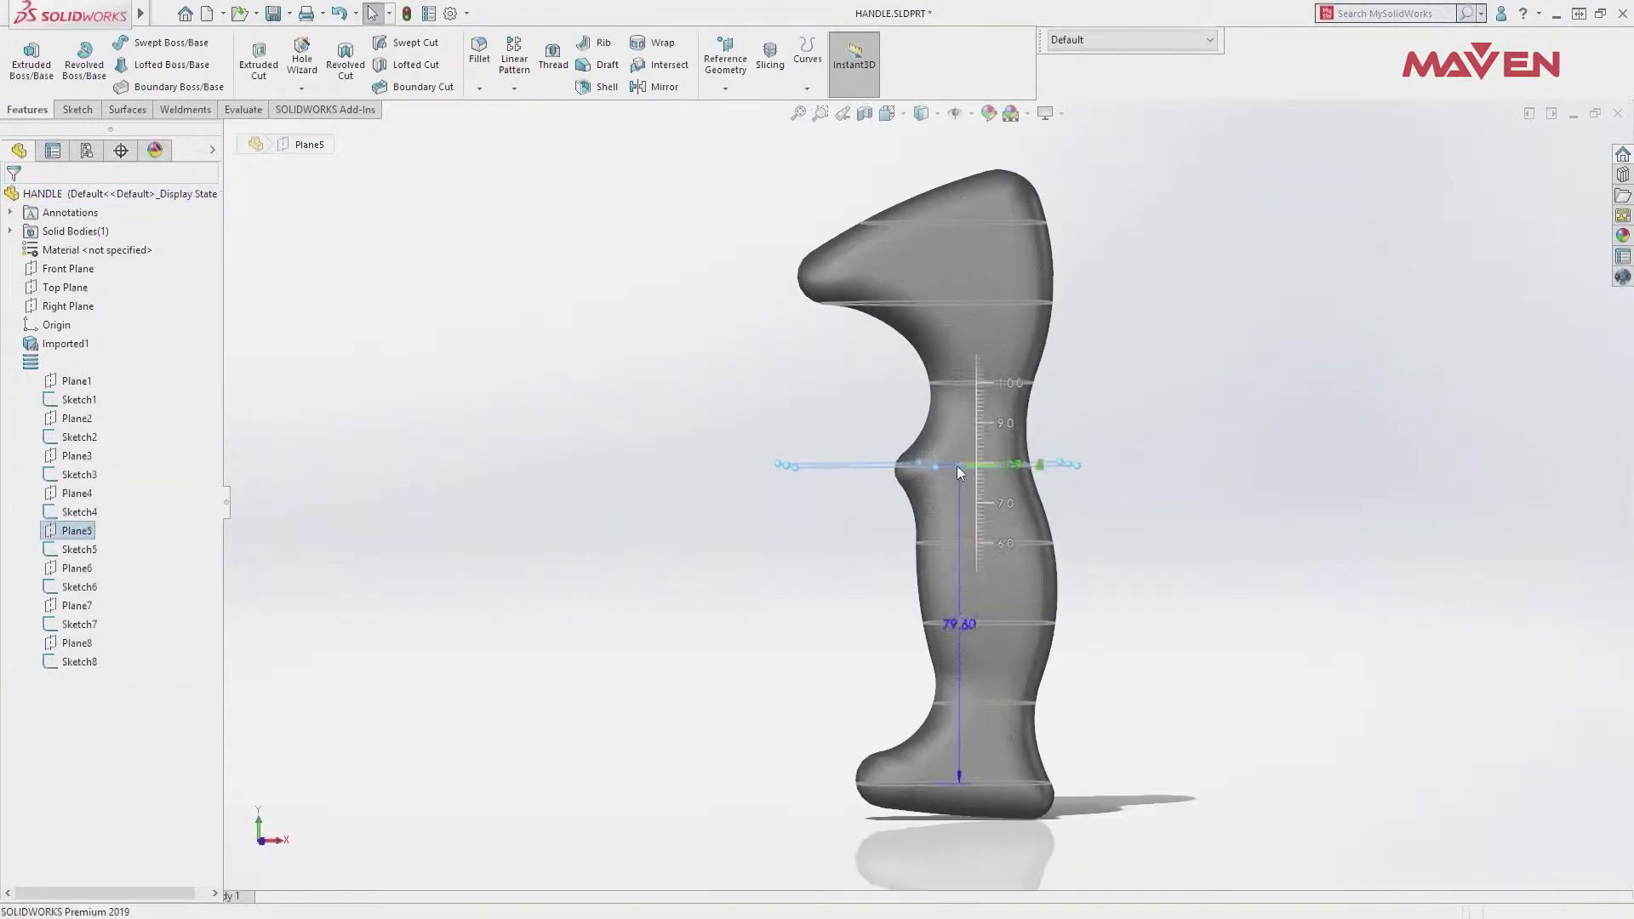
- Raise Plane7 higher up the handle, then inspect Surface-Loft1 in HANDLE3
click(77, 605)
drag(975, 304, 973, 278)
click(822, 358)
mouse_move(823, 347)
middle_down()
mouse_move(865, 438)
mouse_move(886, 452)
mouse_move(892, 430)
middle_up()
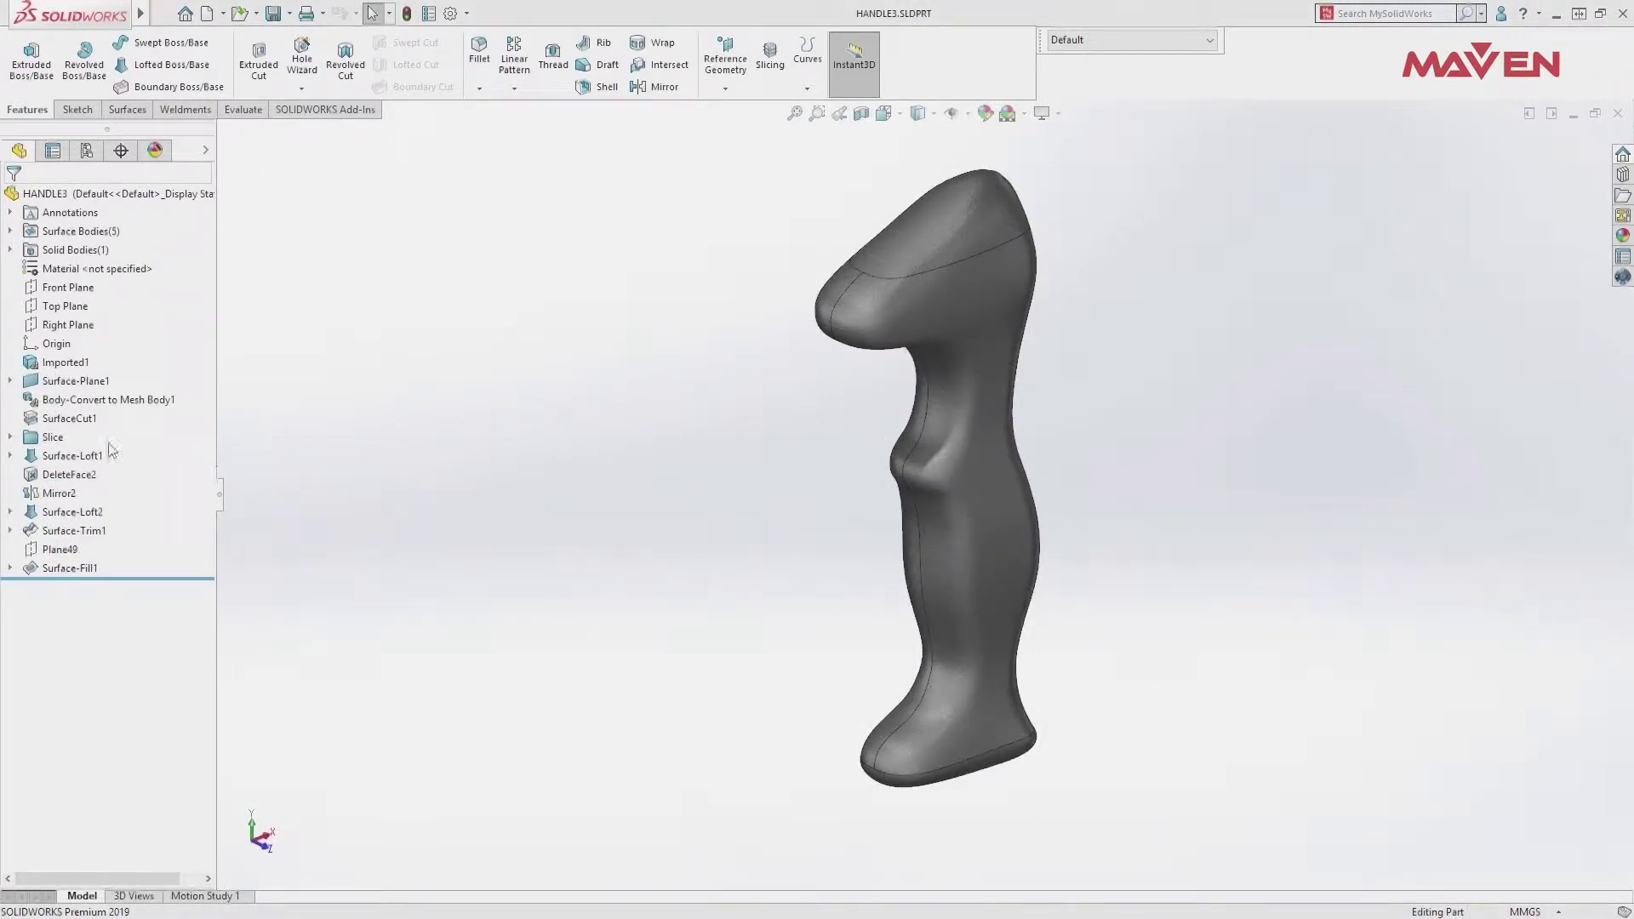
click(109, 452)
- Inspect Surface-Loft2 and Surface-Fill1, then select the teal grip overmold in the MAKO assembly
click(94, 511)
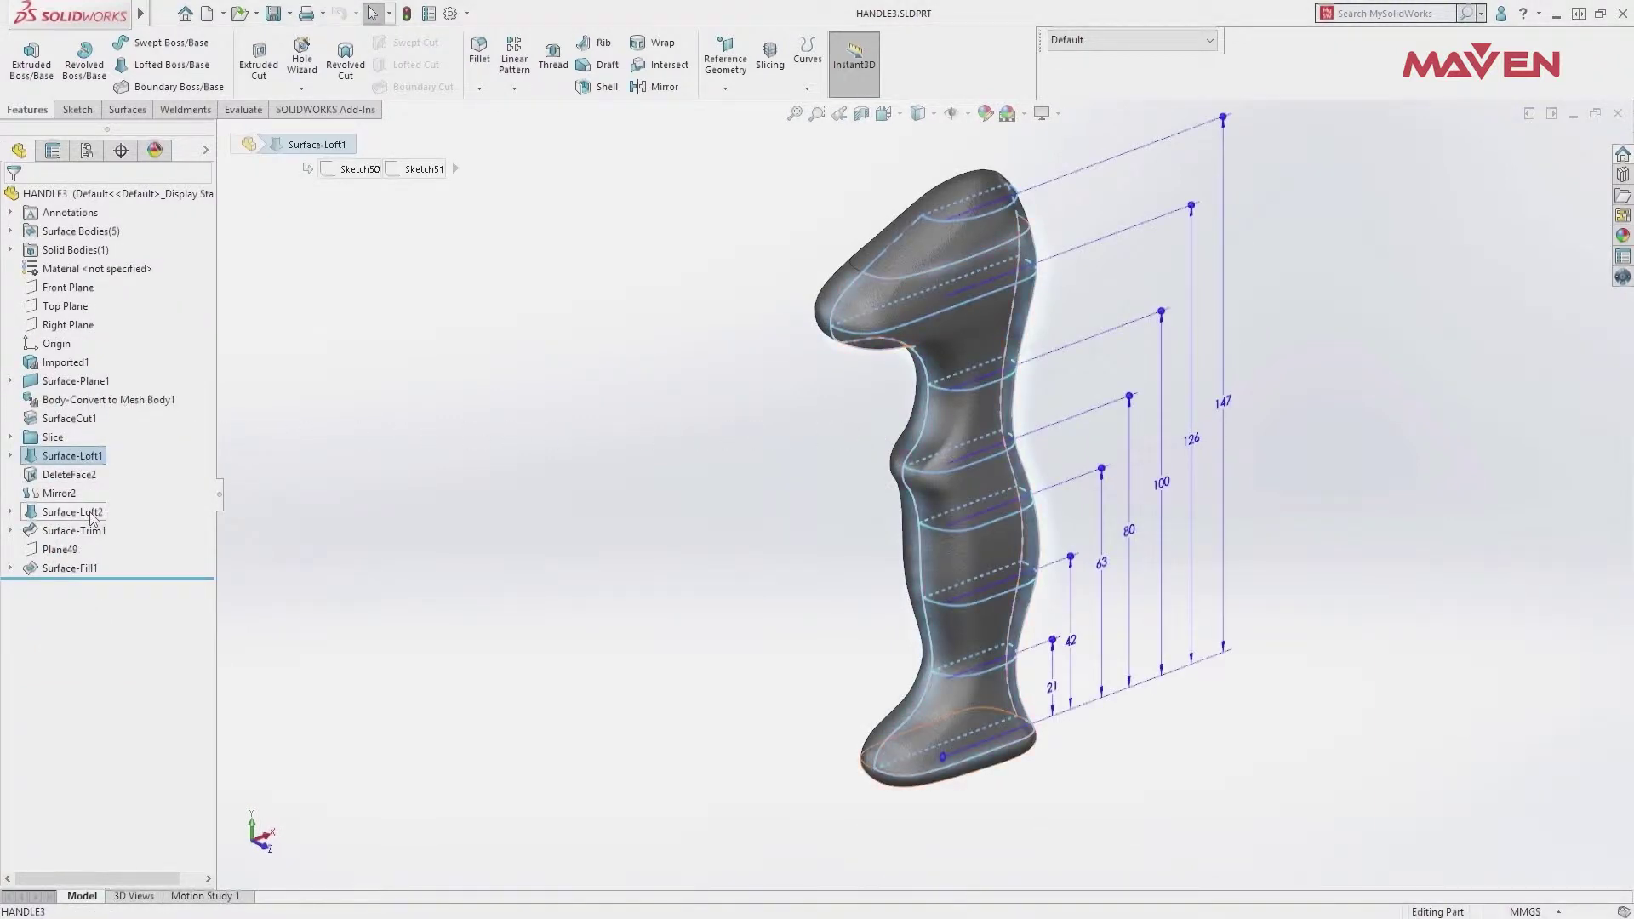
click(90, 568)
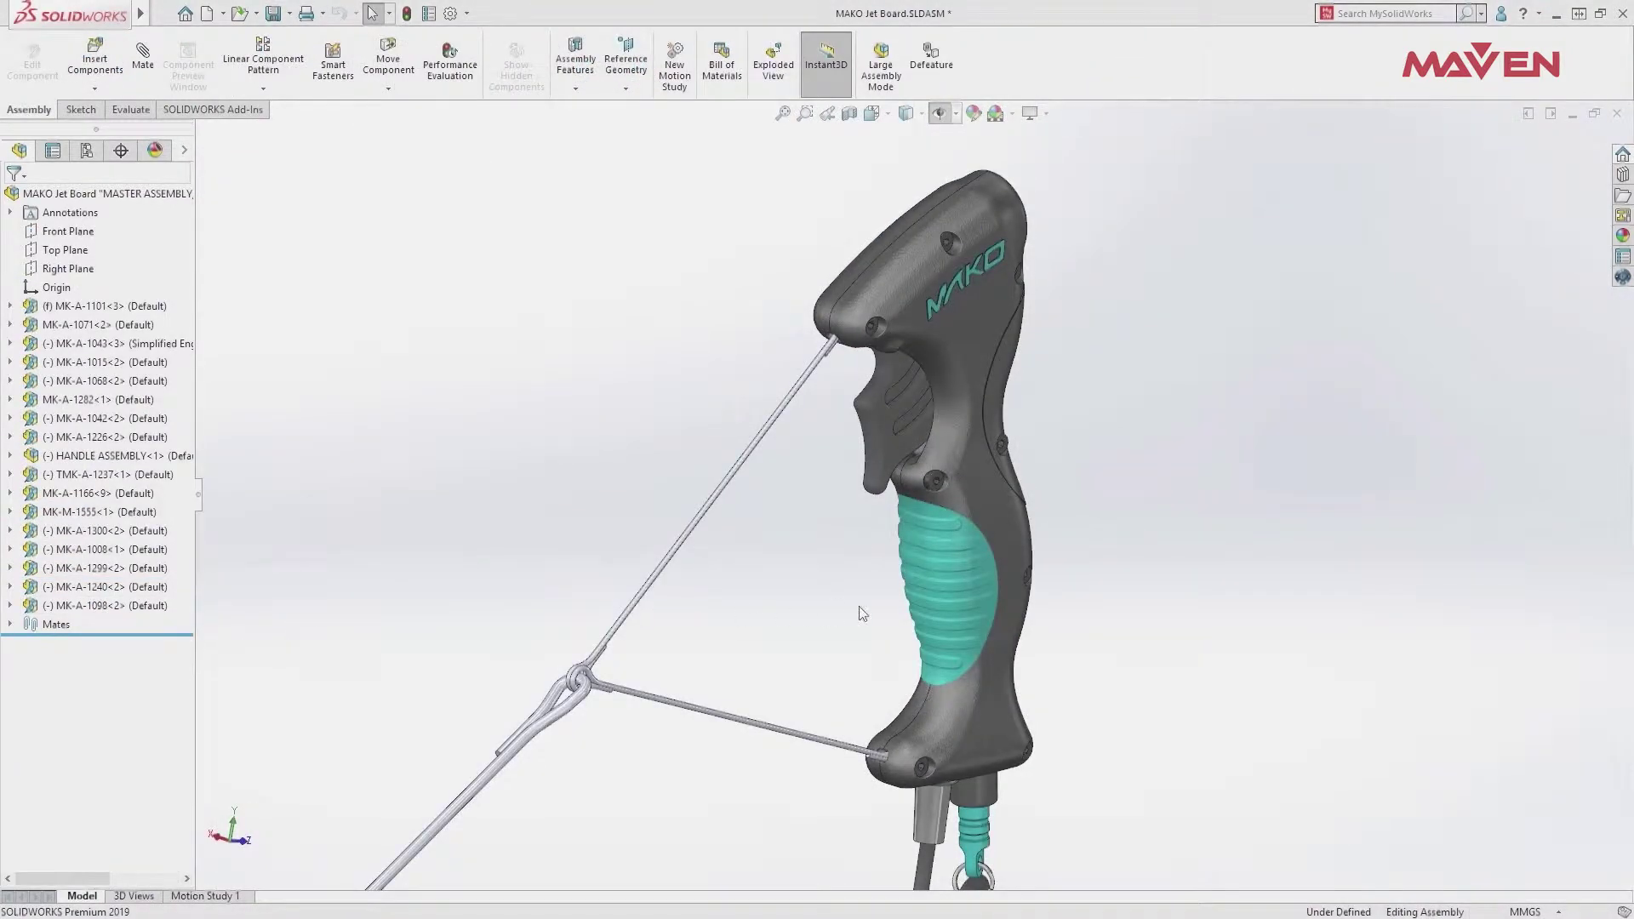
middle_drag(934, 611, 951, 492)
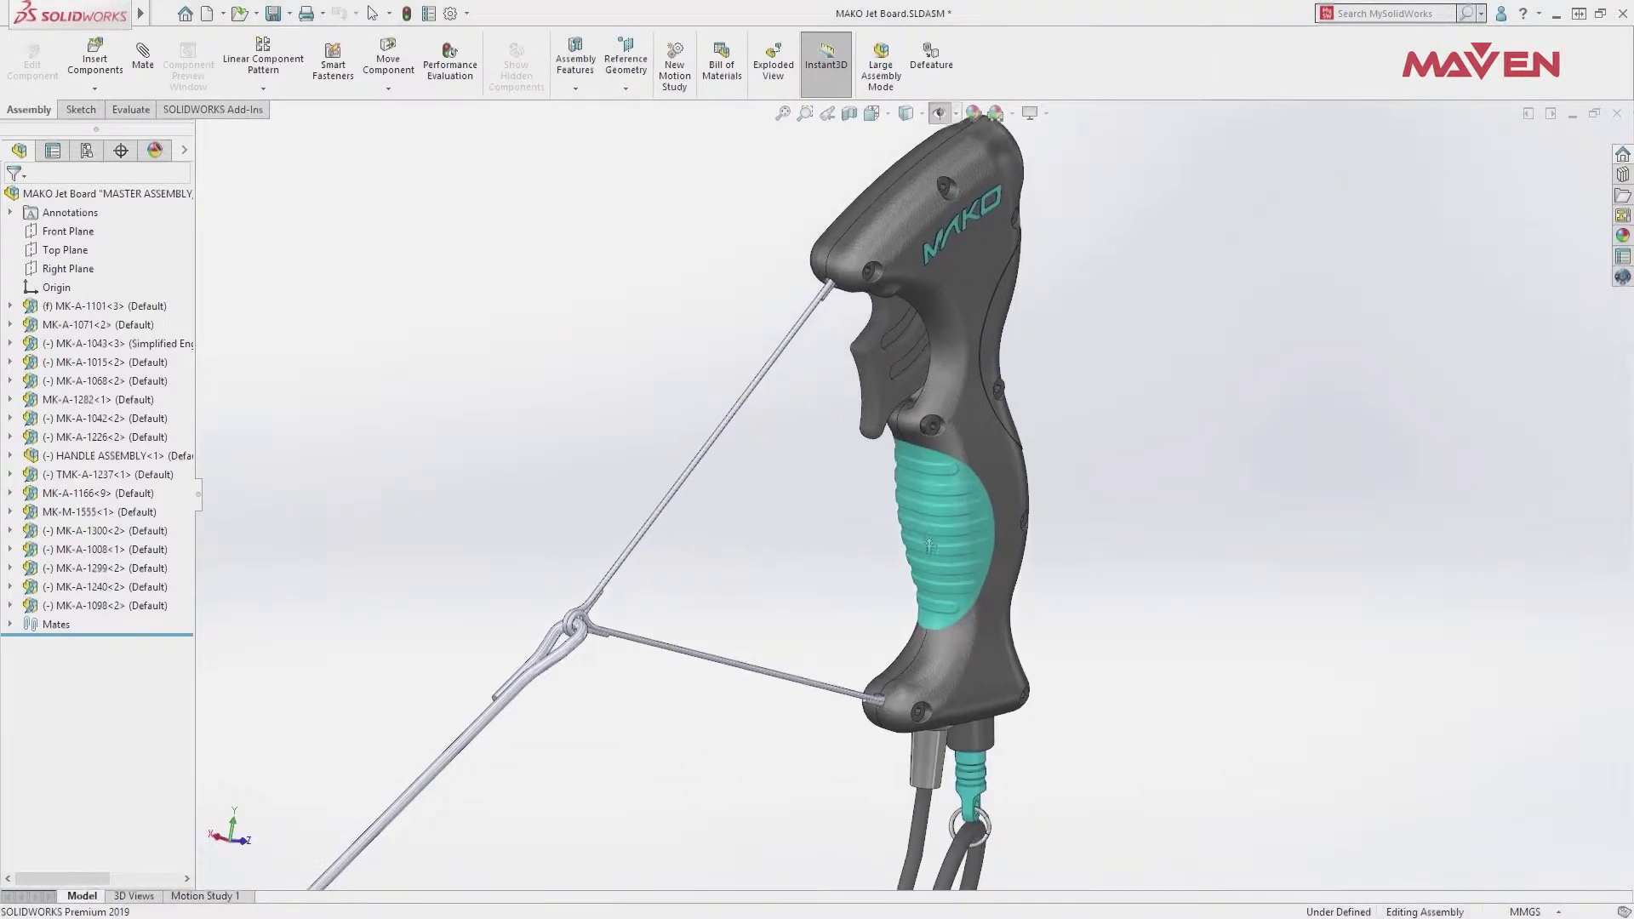
click(952, 484)
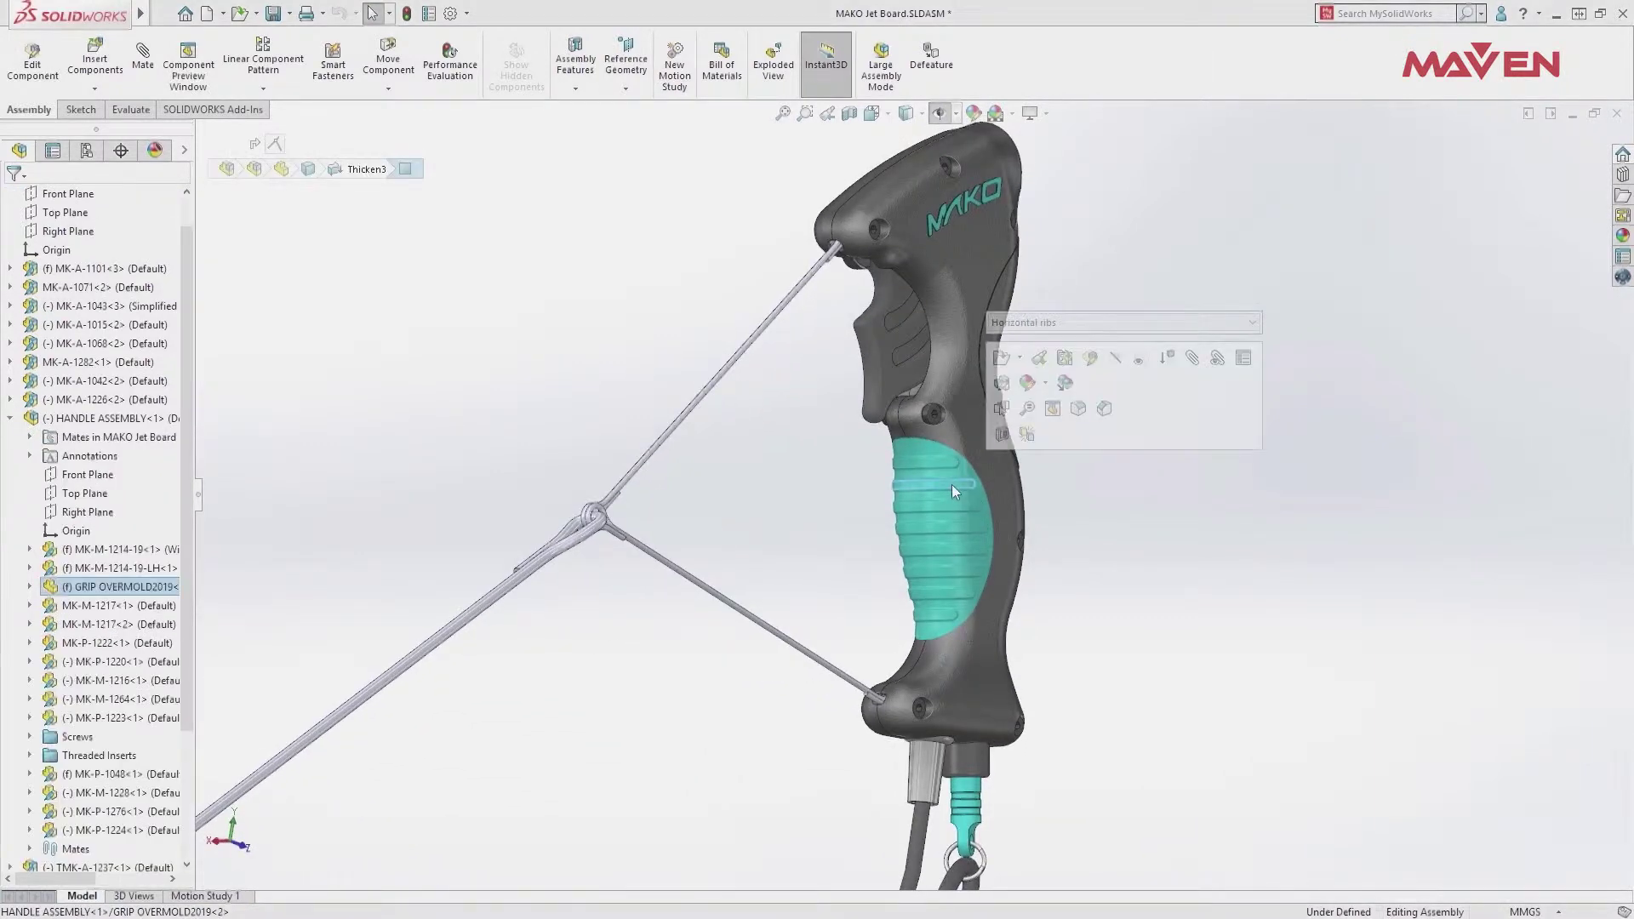
- Open GRIP OVERMOLD2019 and preview its Bumps and Dimples configurations
click(1000, 354)
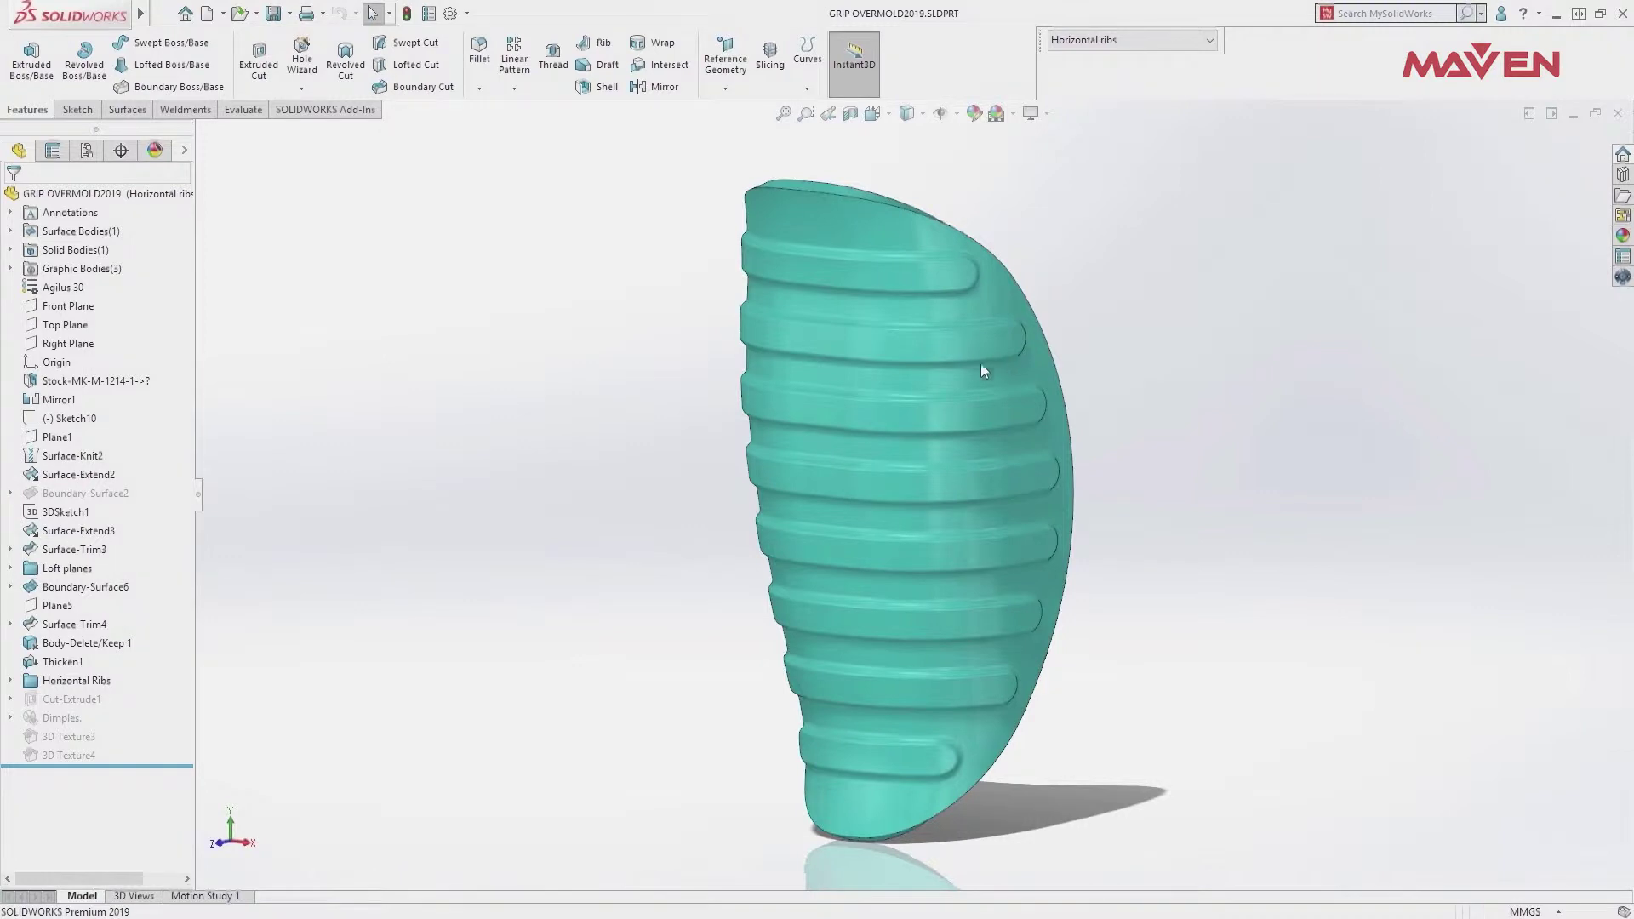
click(10, 681)
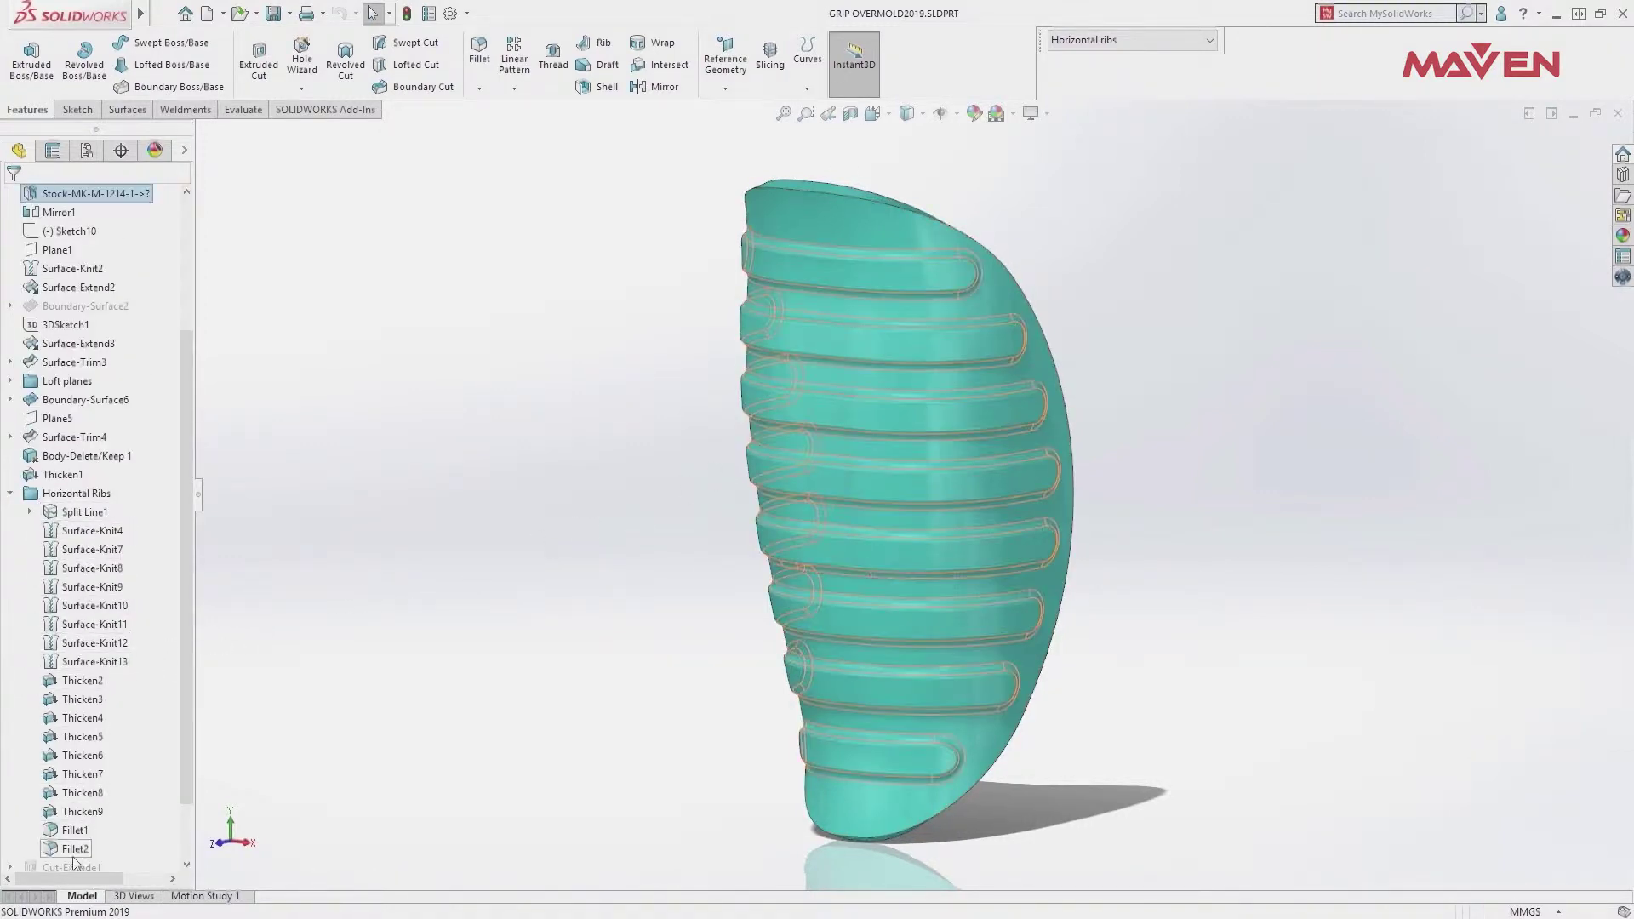
click(1133, 40)
click(1124, 58)
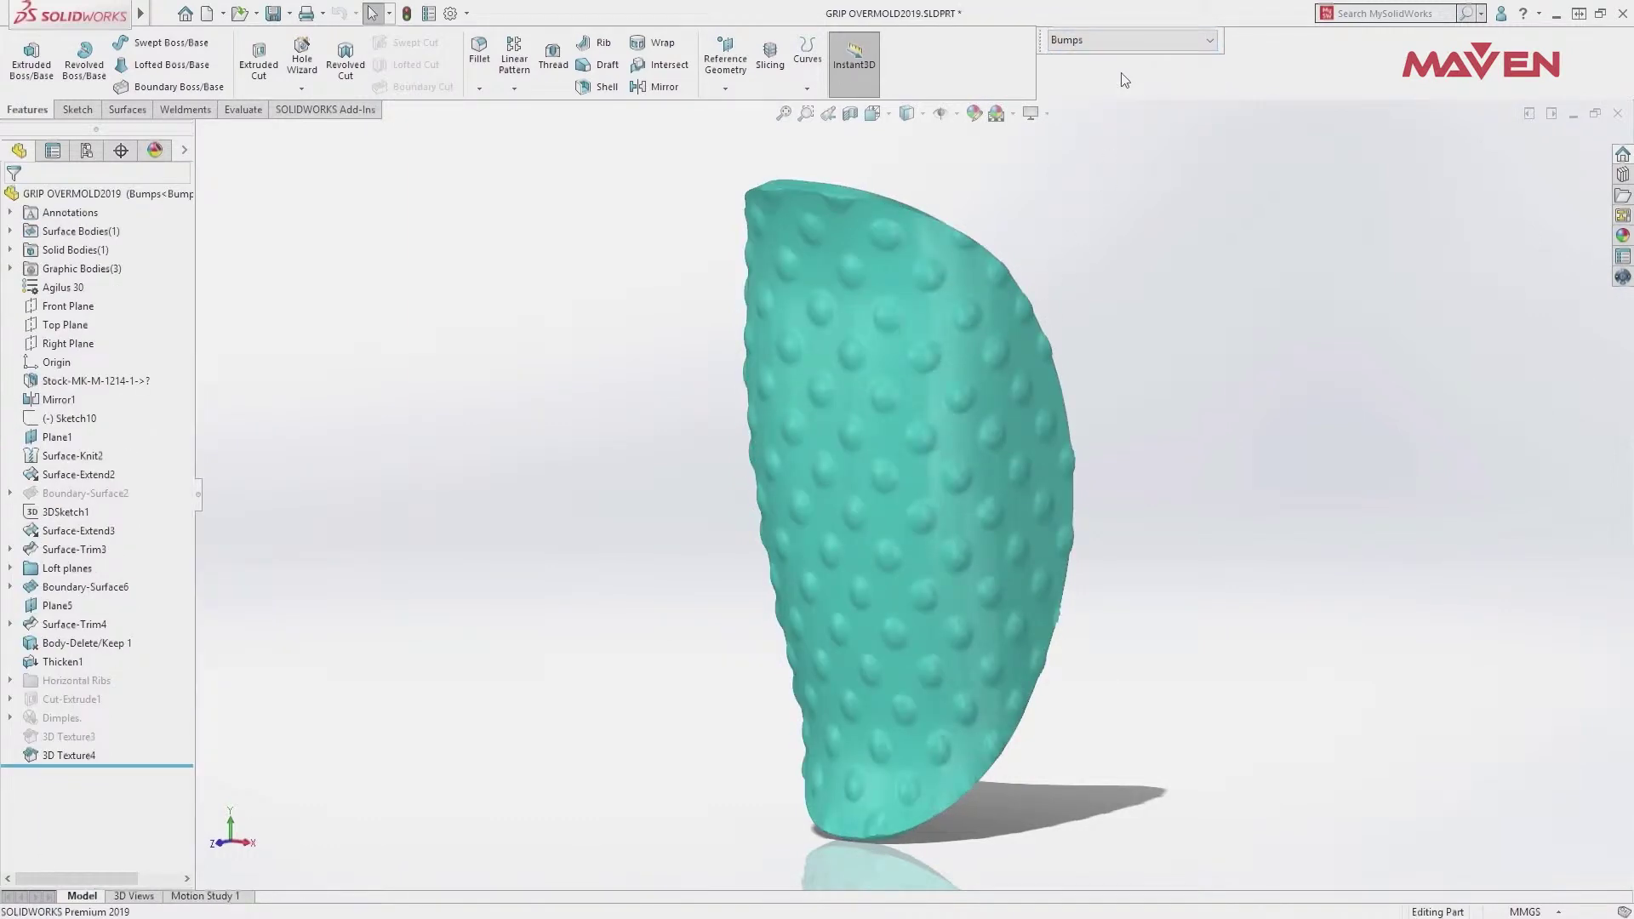
click(1123, 48)
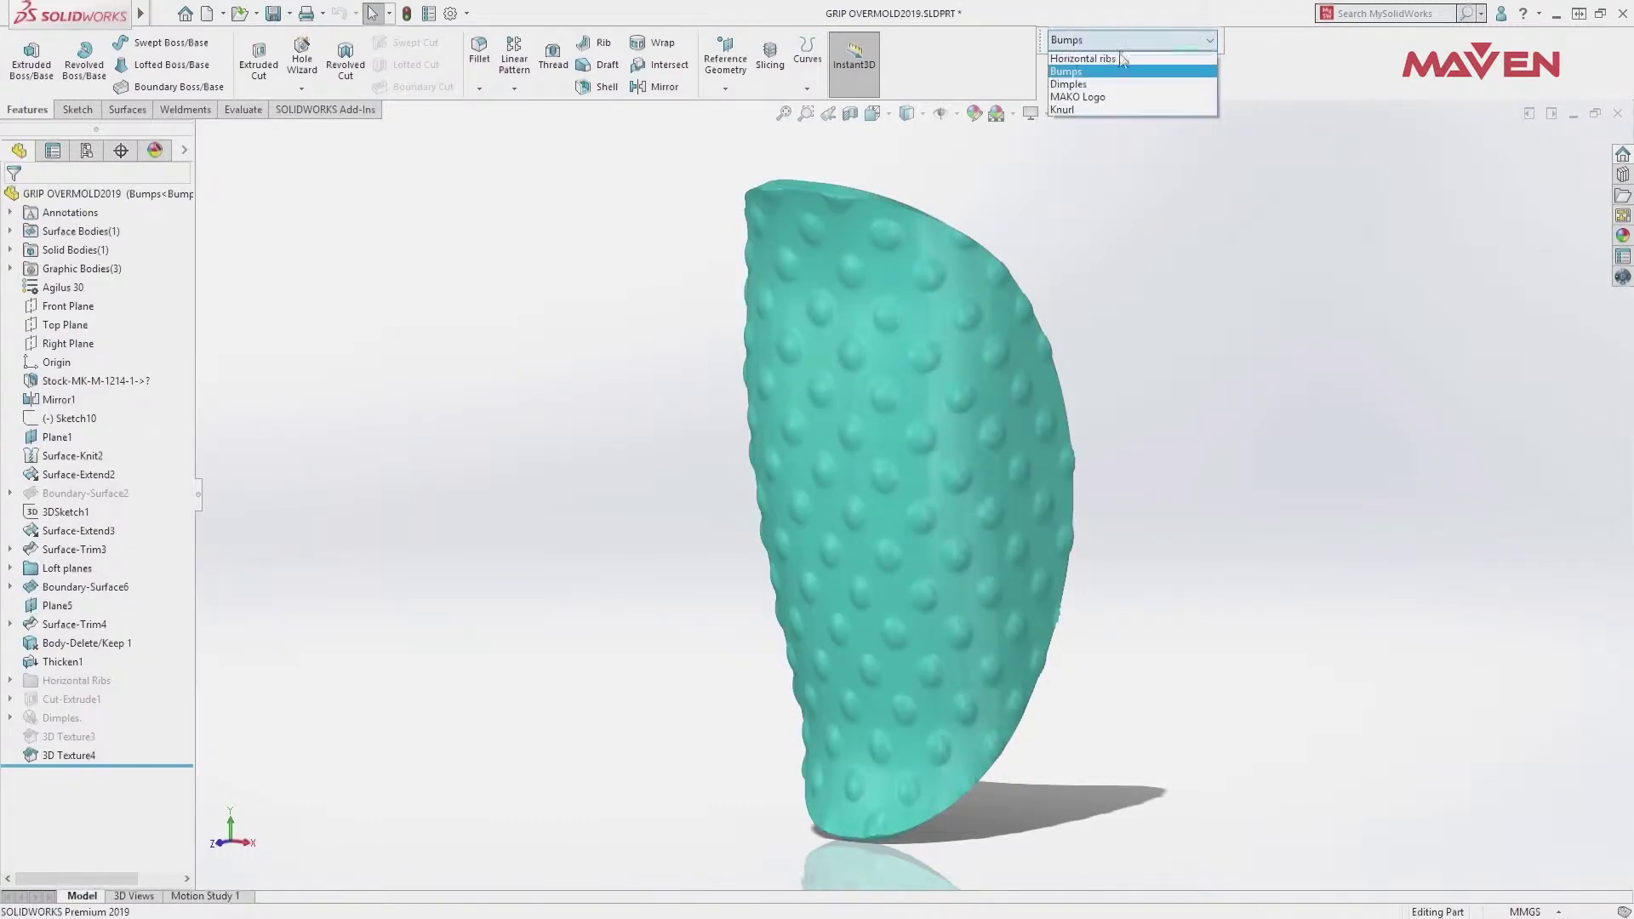
click(1118, 91)
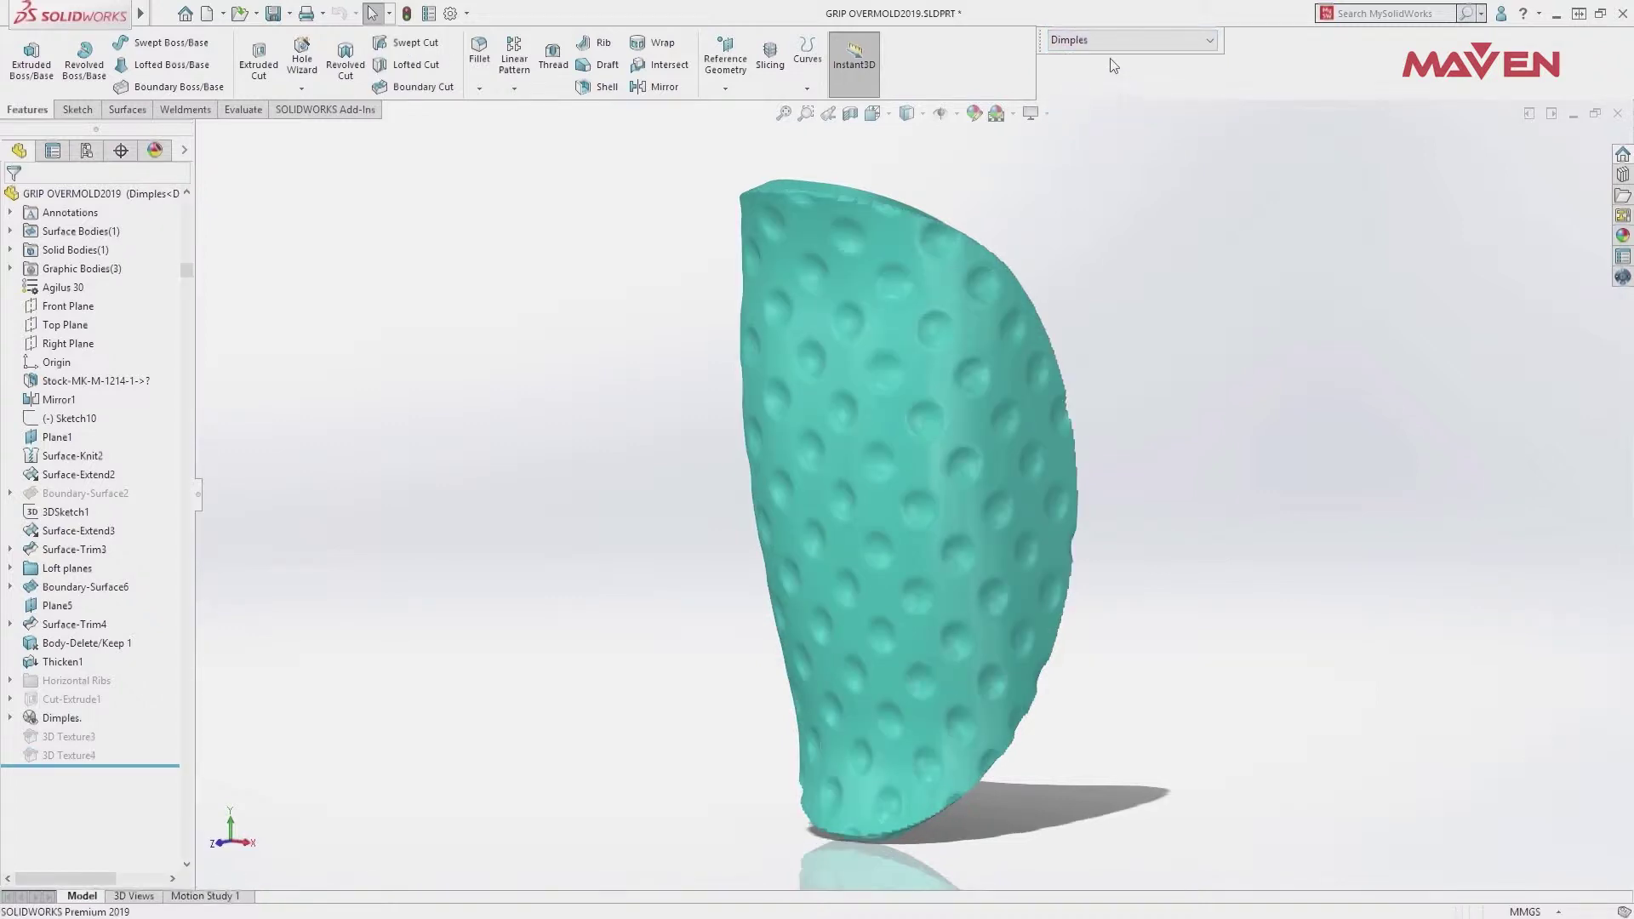
- Preview the MAKO Logo configuration, then set the grip to Knurl and show the appearances library
click(1115, 43)
click(1115, 100)
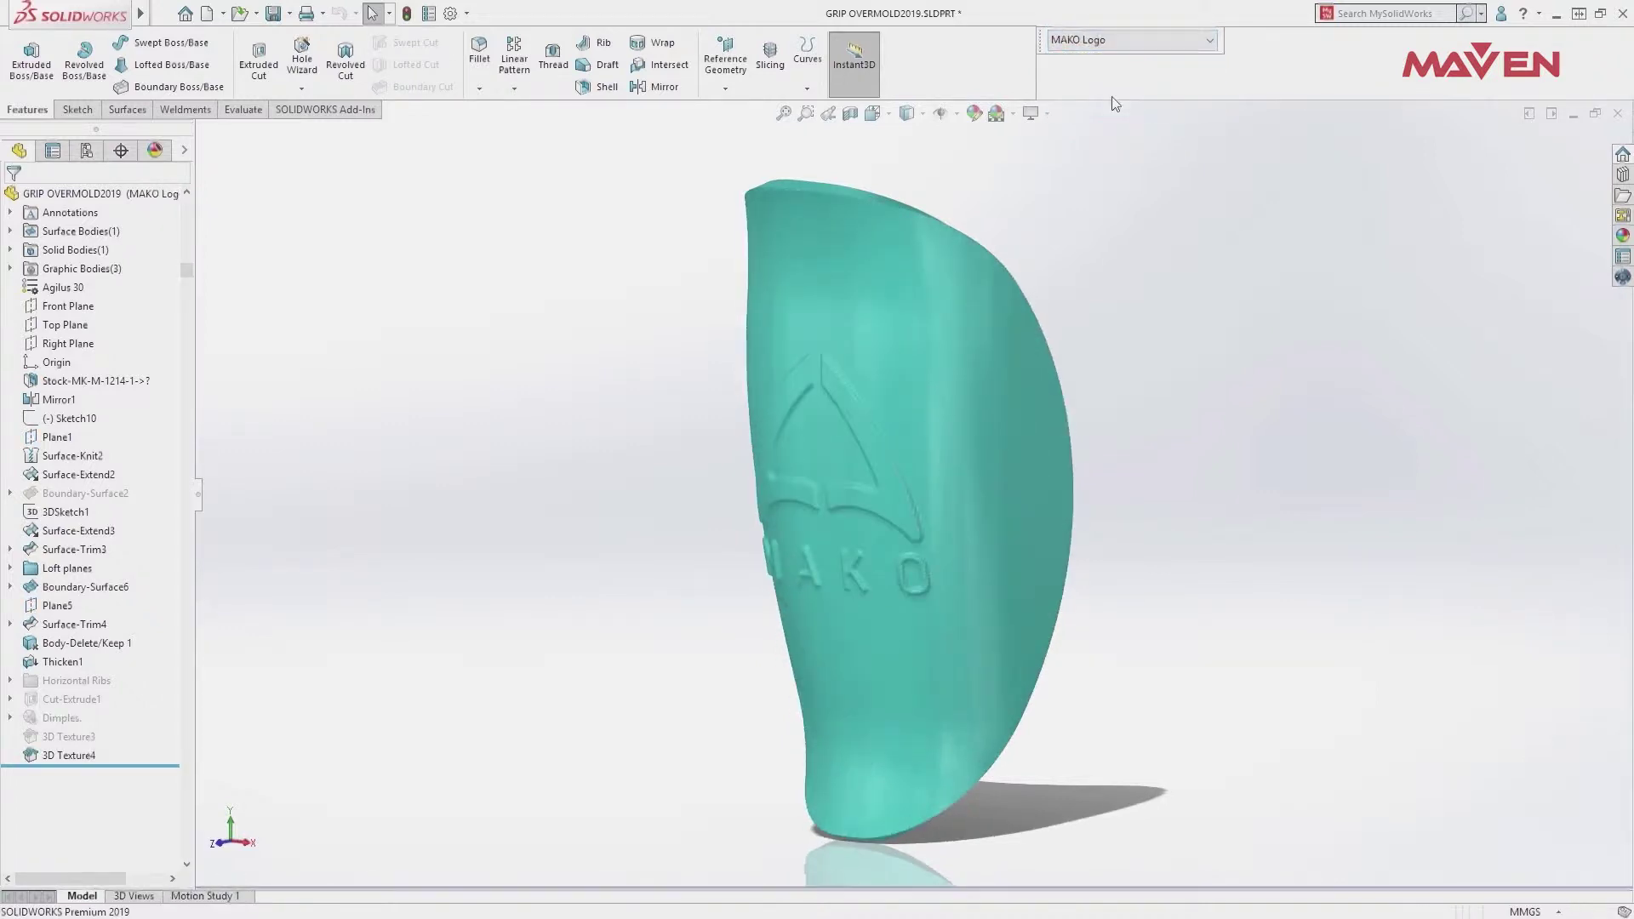
middle_drag(1011, 336, 988, 340)
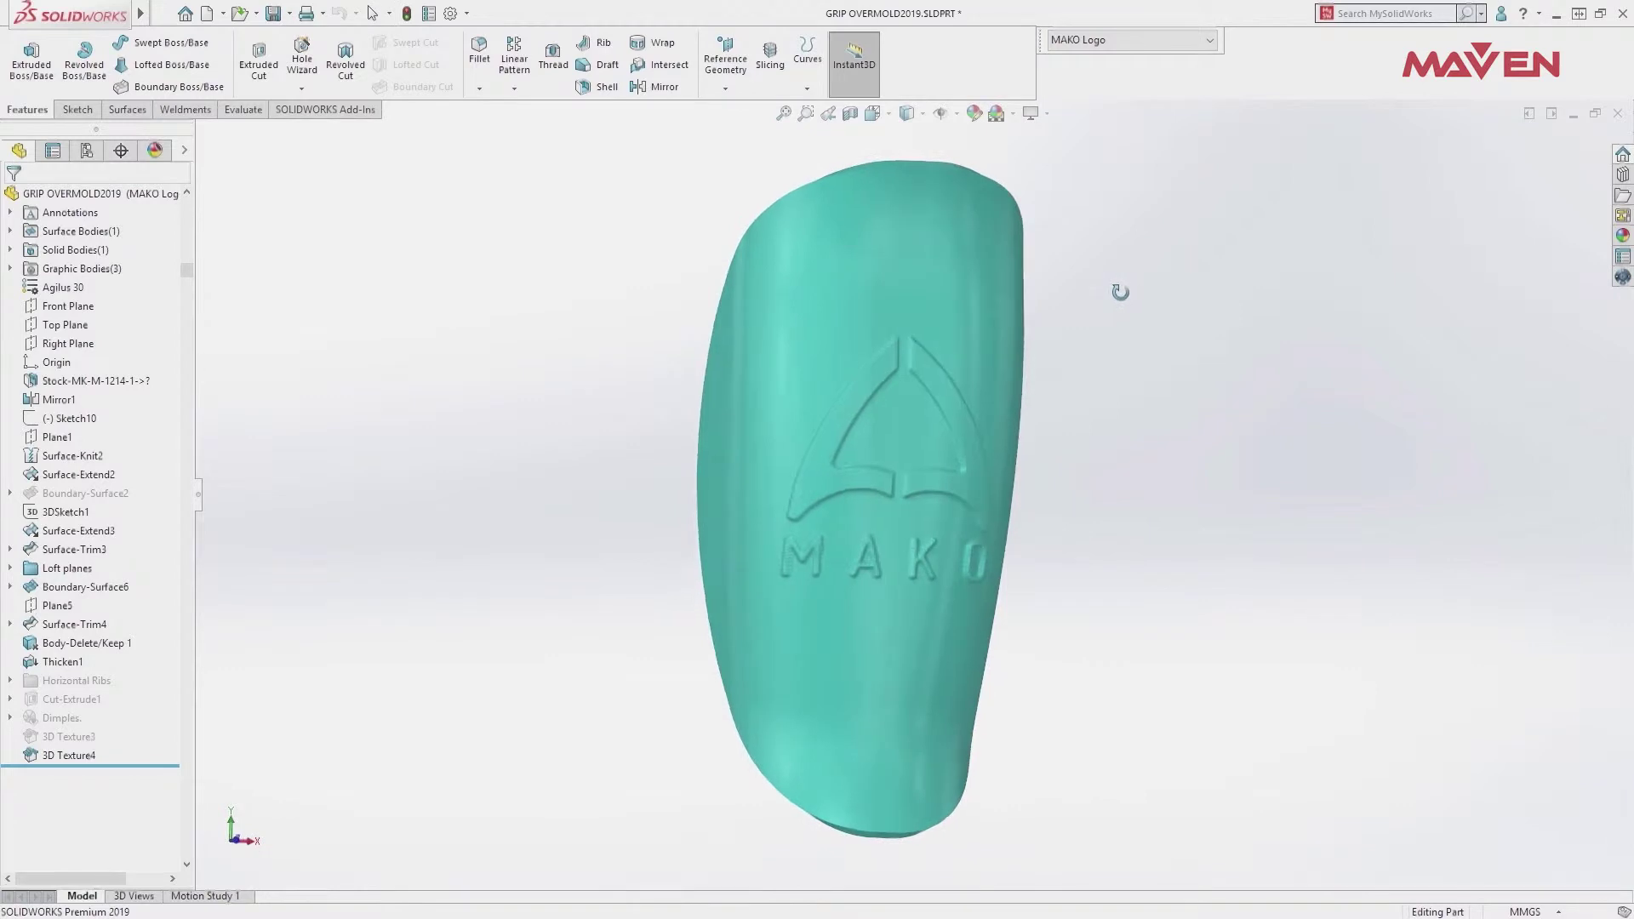
click(1129, 43)
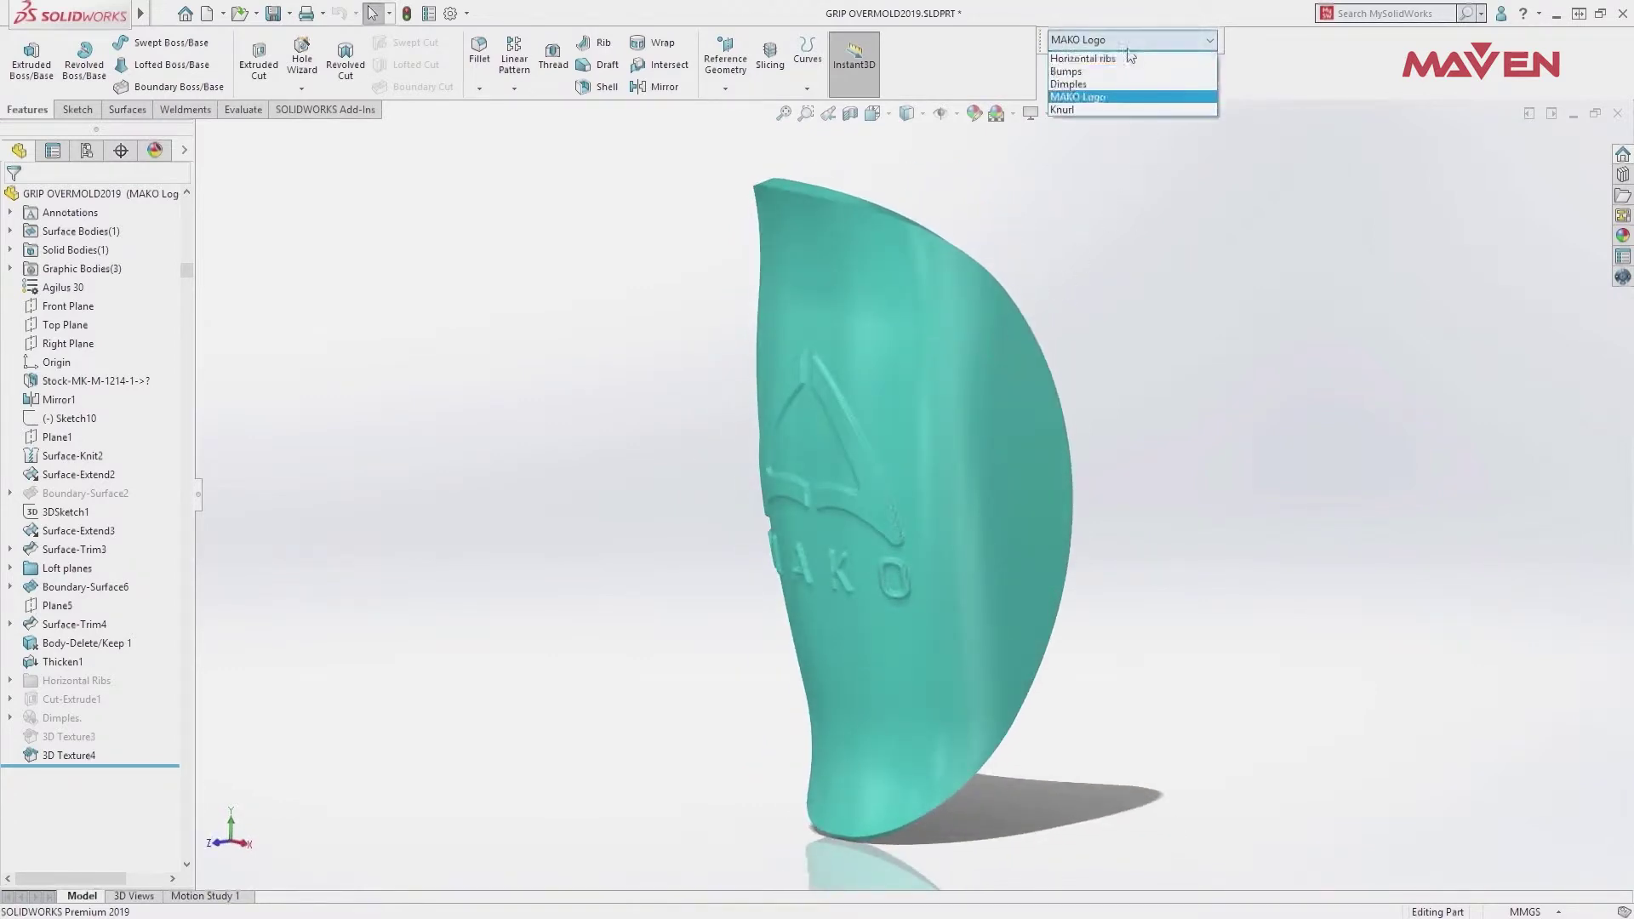
click(1120, 124)
click(1623, 237)
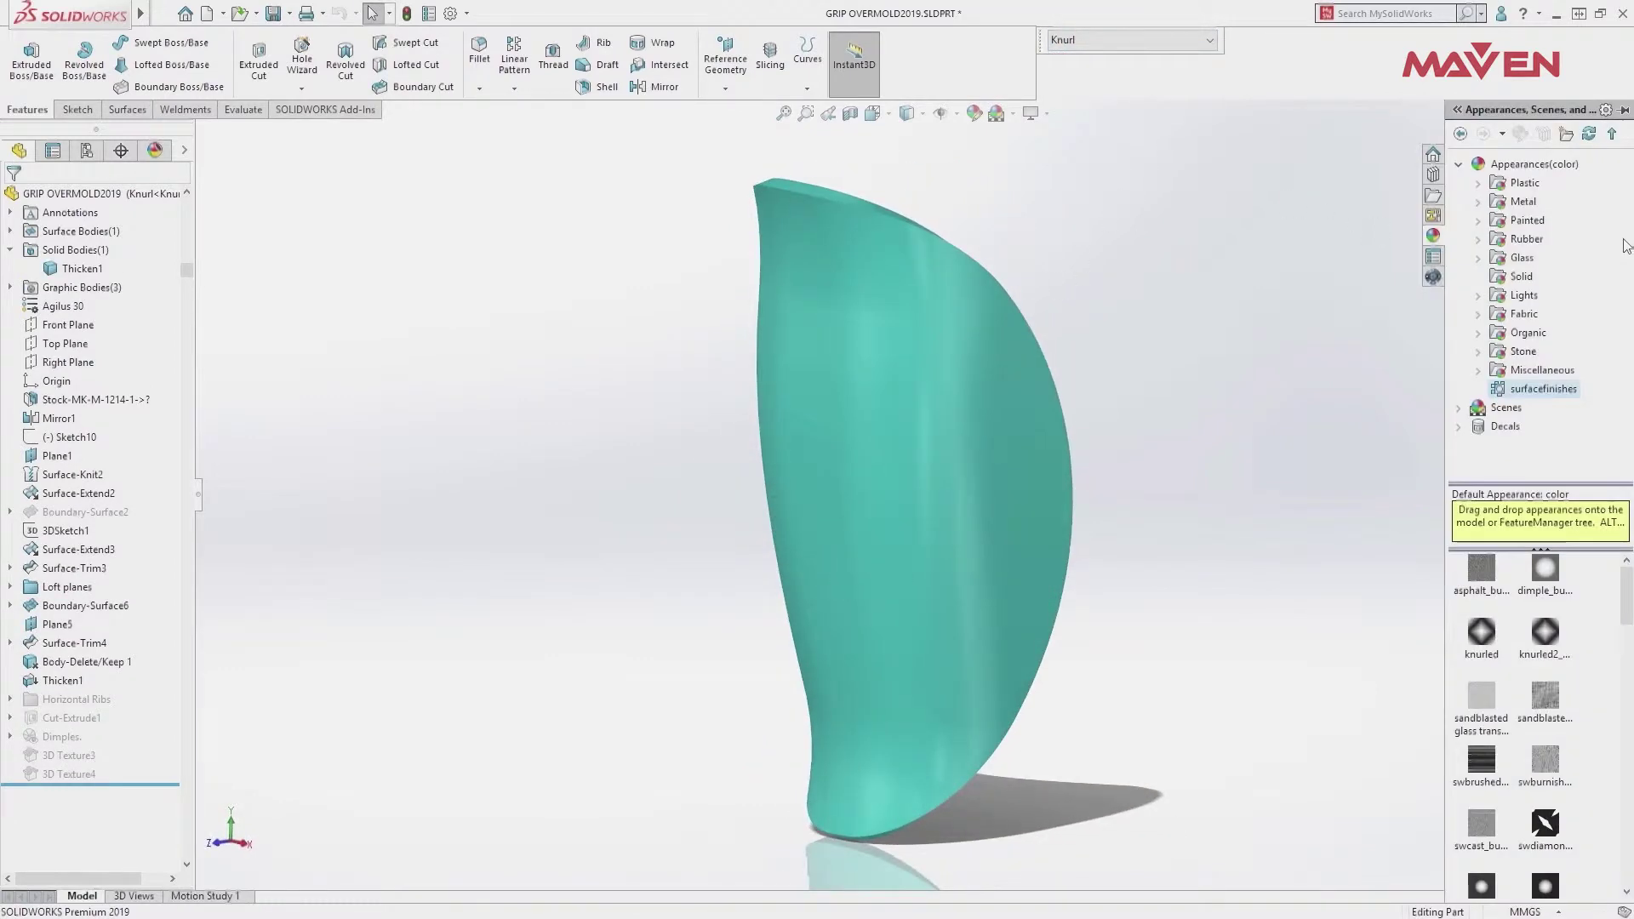
- Apply the knurled appearance to the grip face with Surface mapping at 4 mm width
drag(1482, 632, 937, 428)
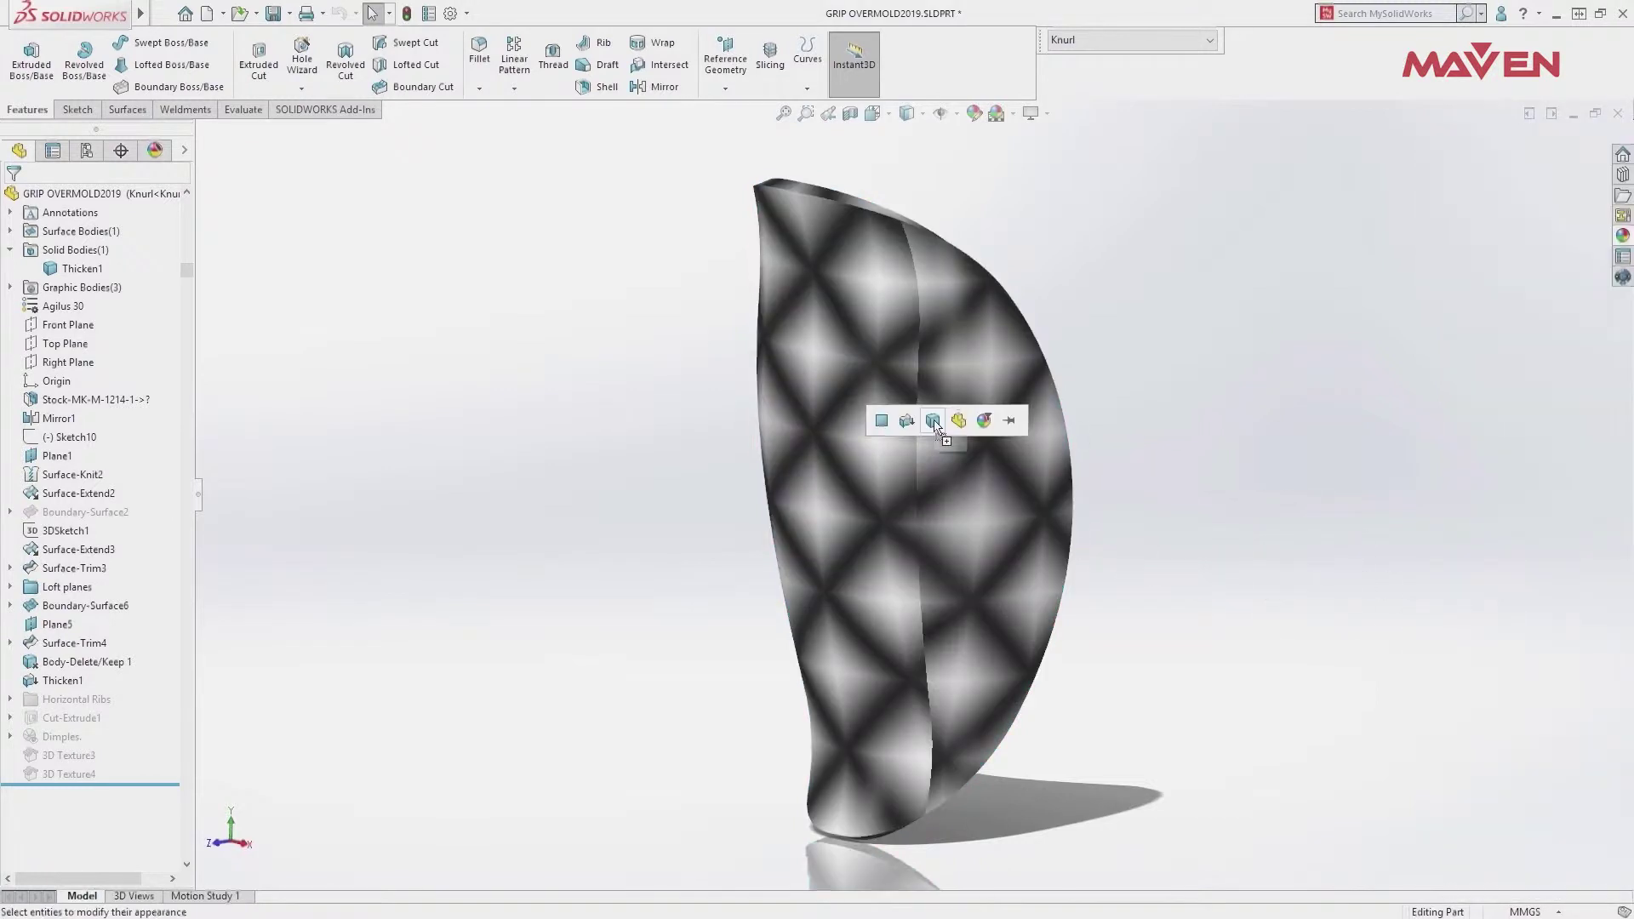
click(882, 421)
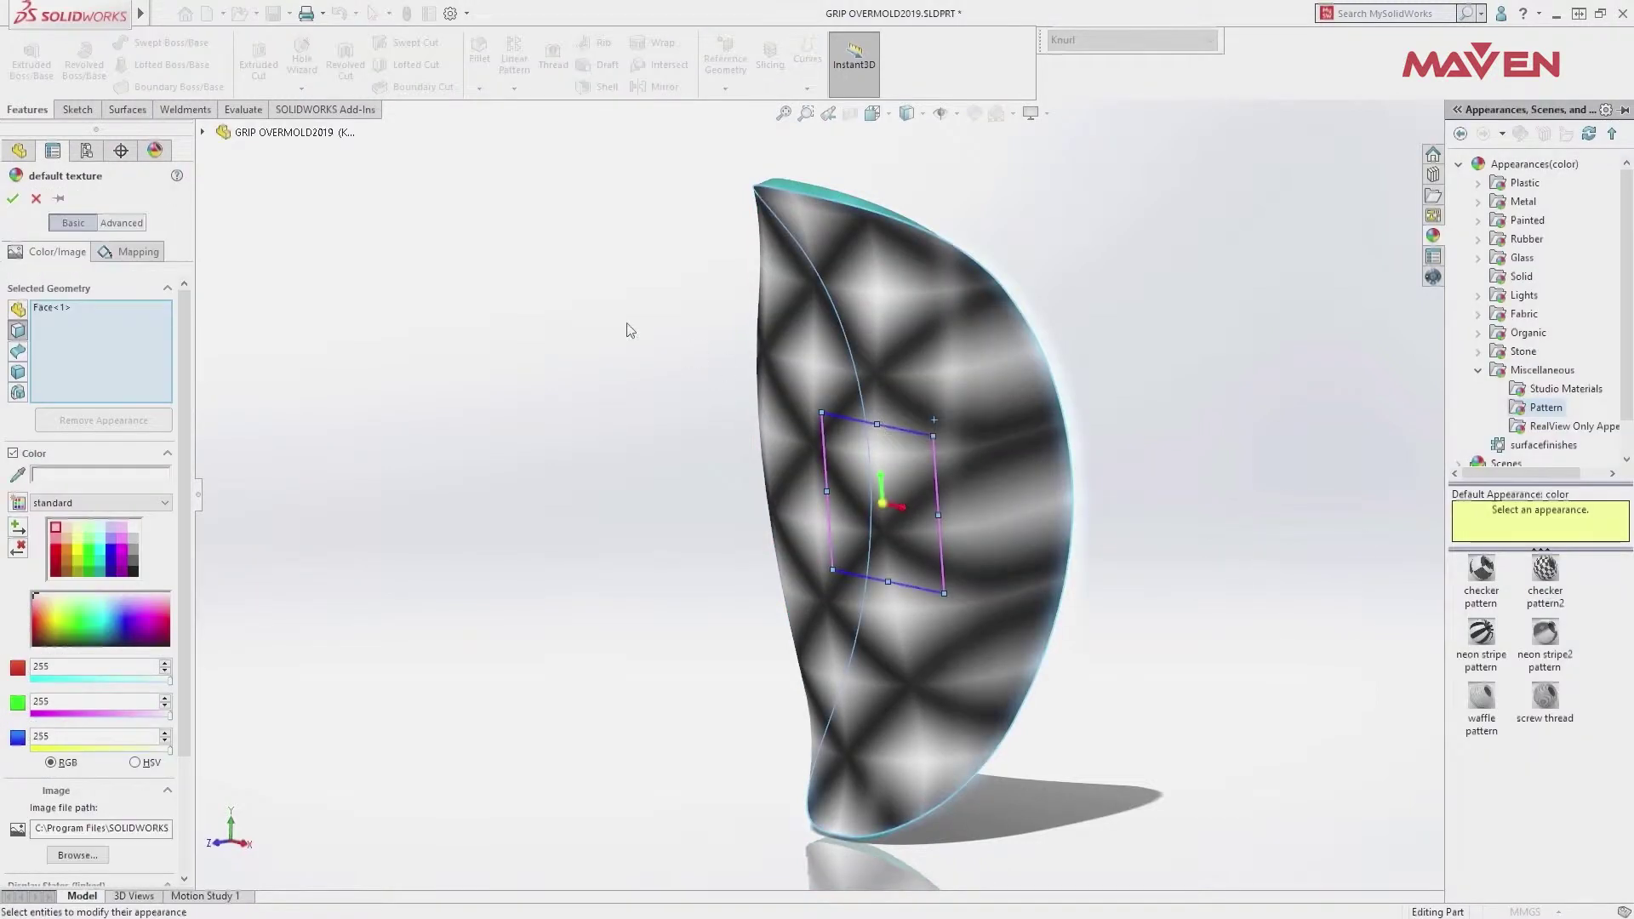
click(115, 224)
click(136, 276)
click(98, 496)
double_click(76, 677)
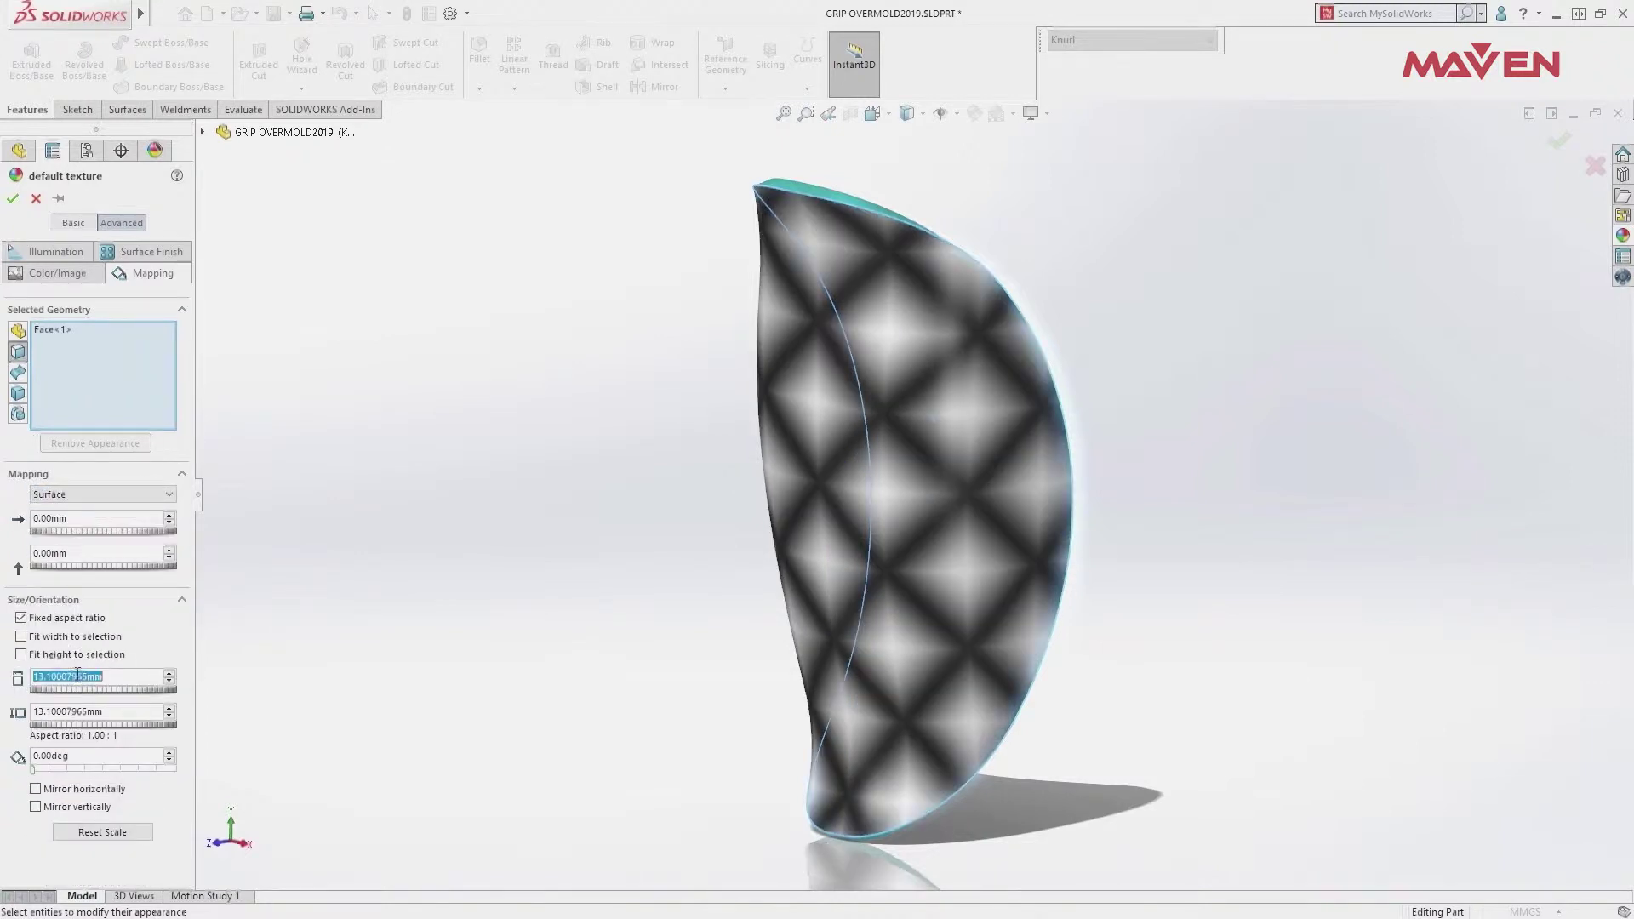
text(4)
key(Tab)
click(13, 198)
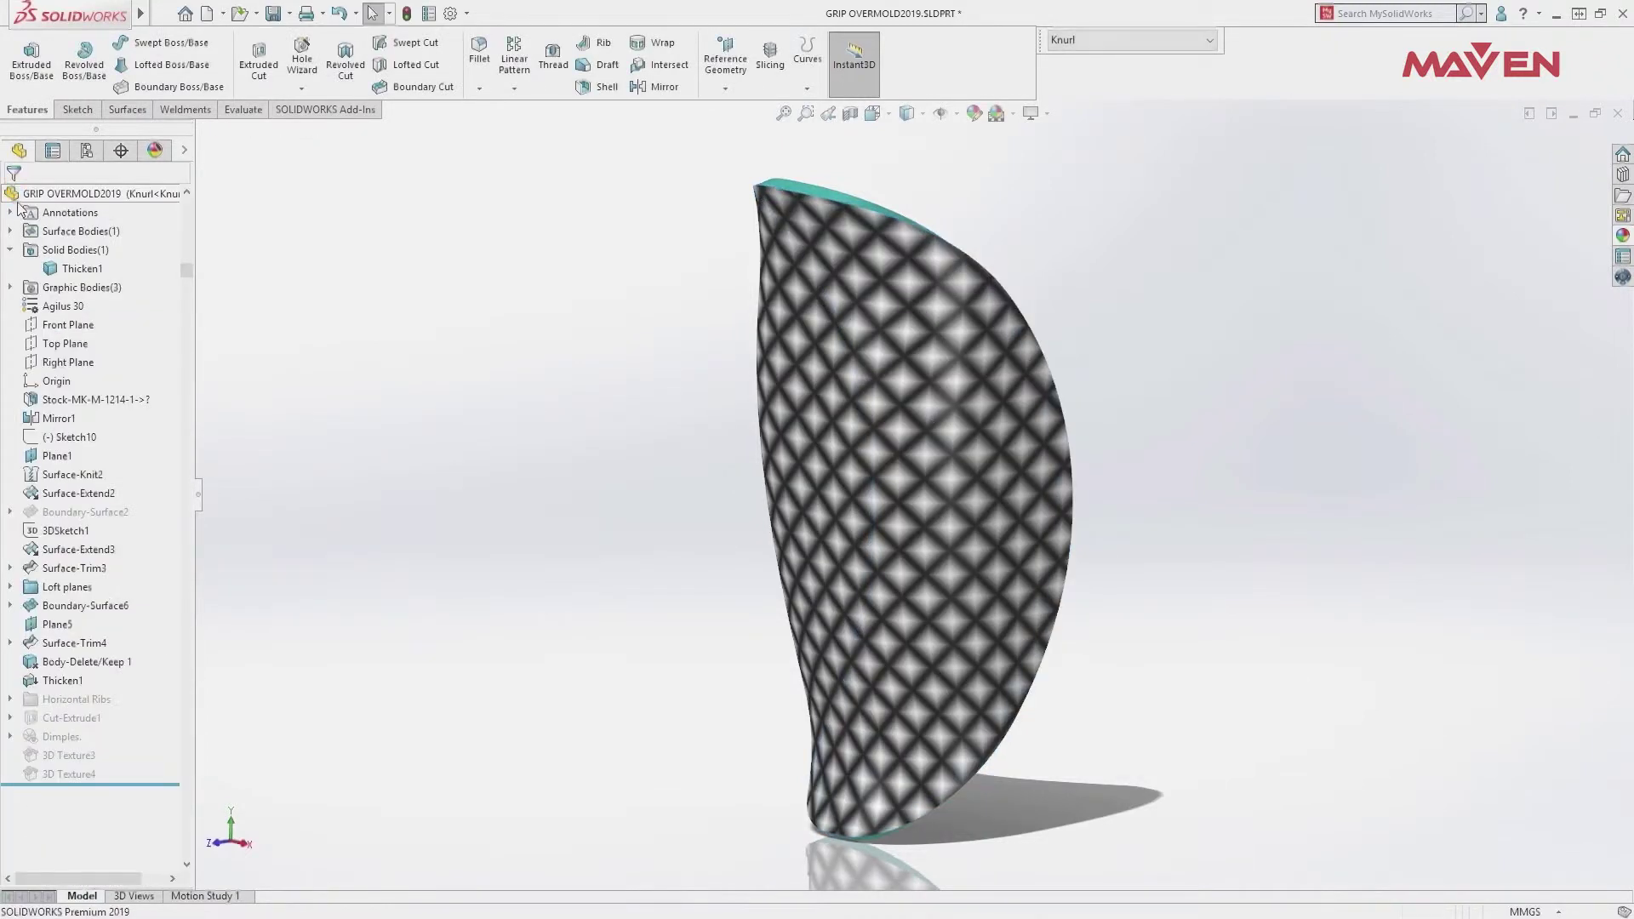
right_click(77, 269)
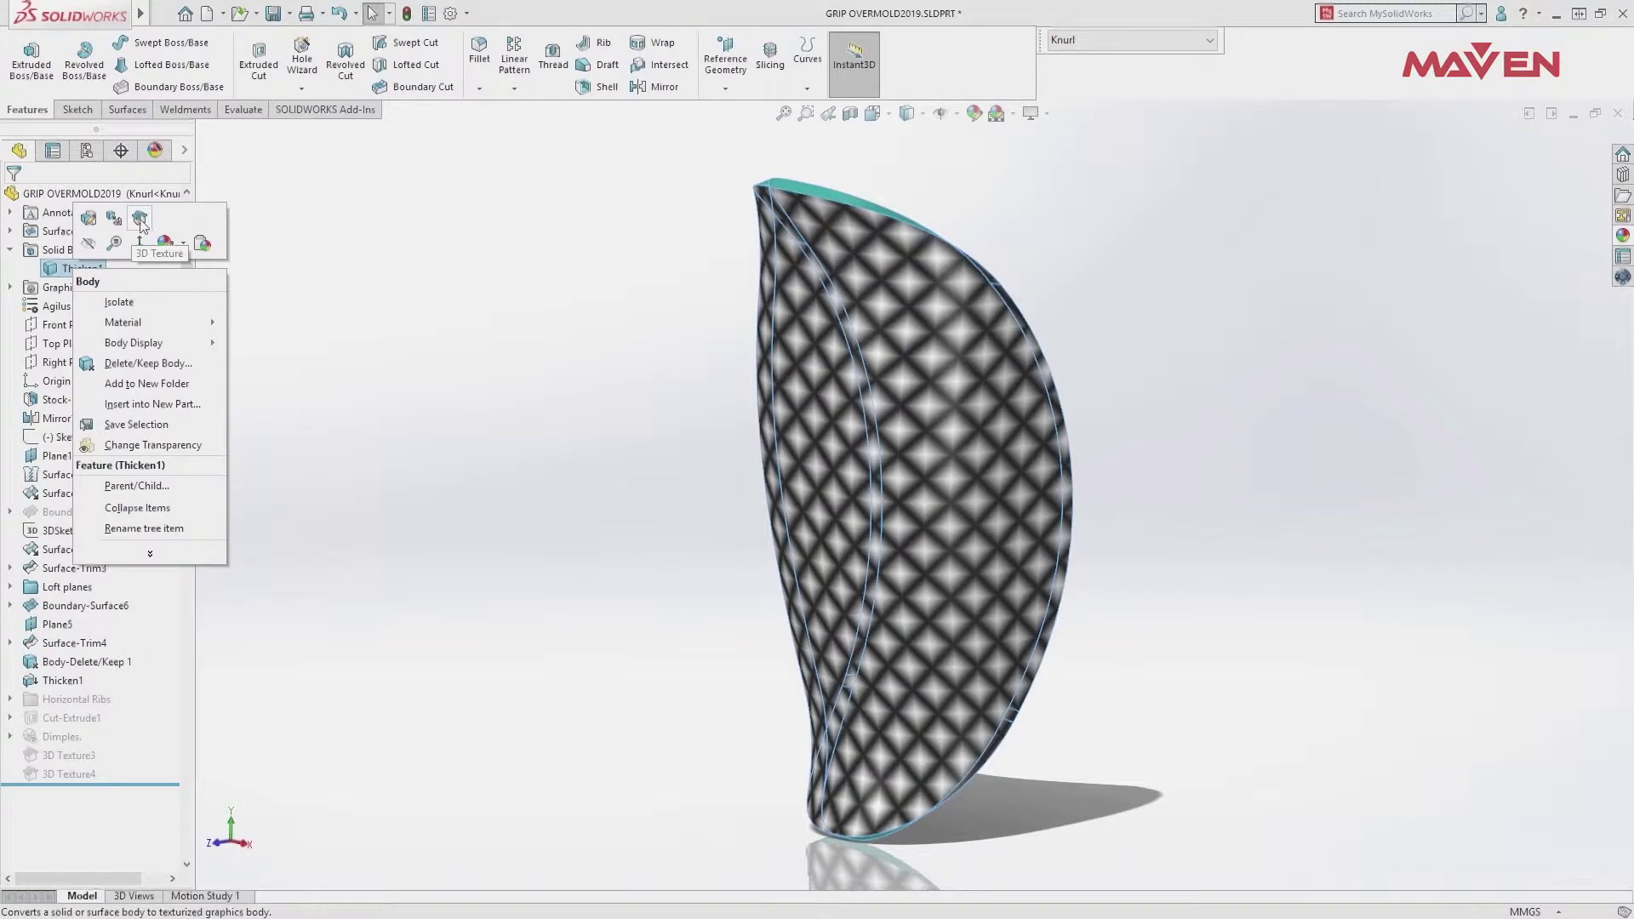
- Create a 3D Texture from the knurl with adjusted element size and much taller offset
click(140, 222)
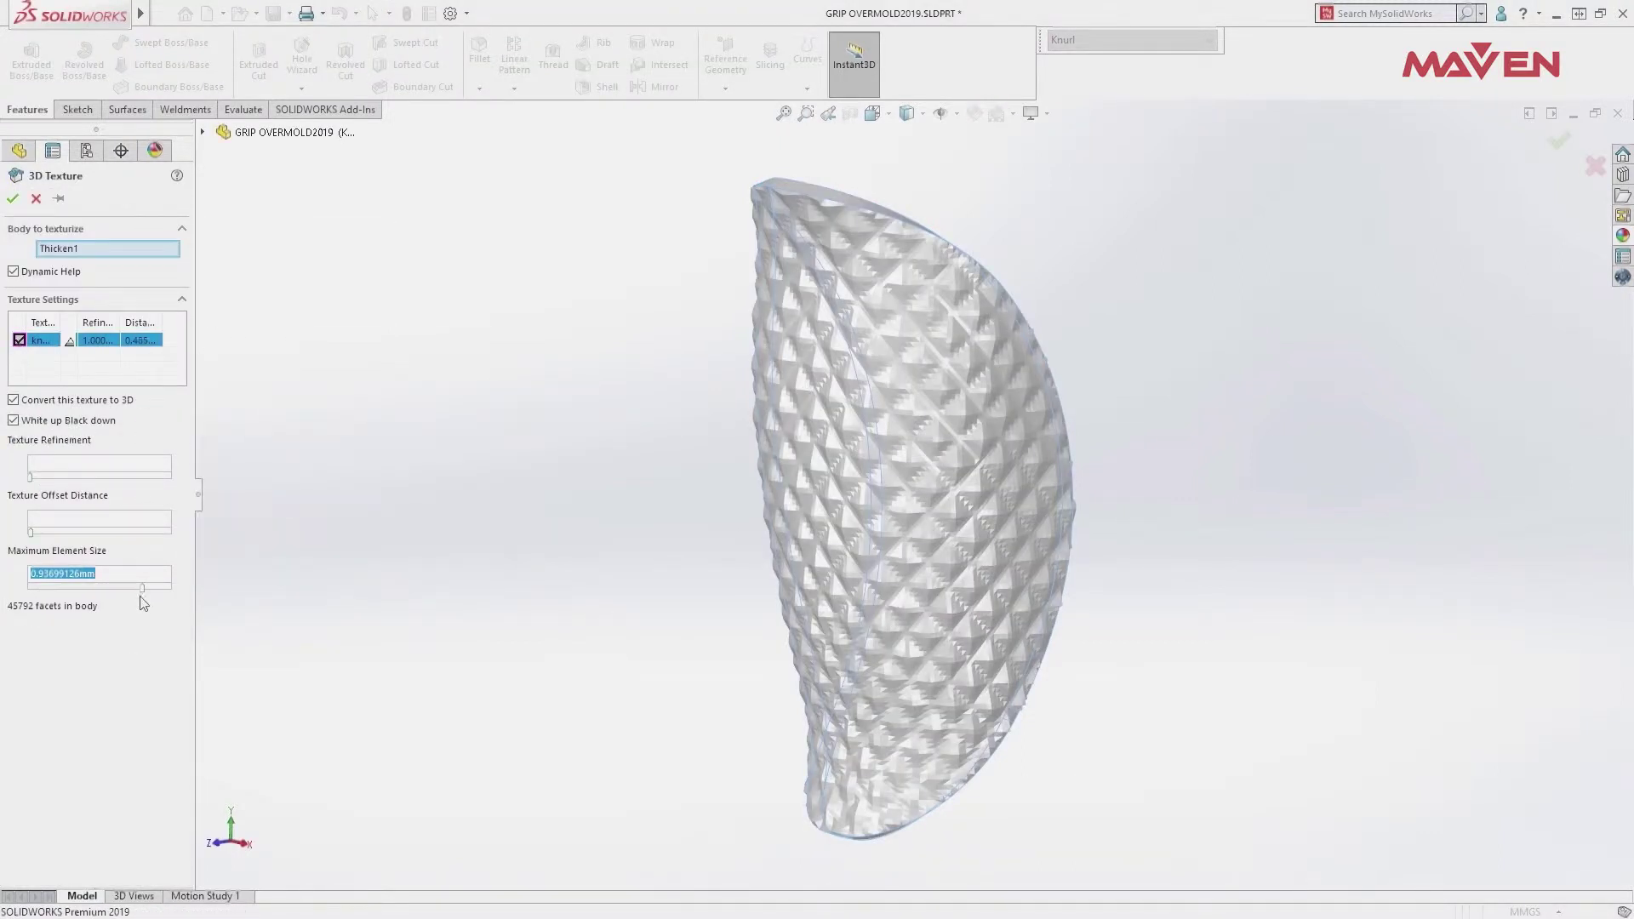
drag(142, 588, 136, 589)
click(155, 589)
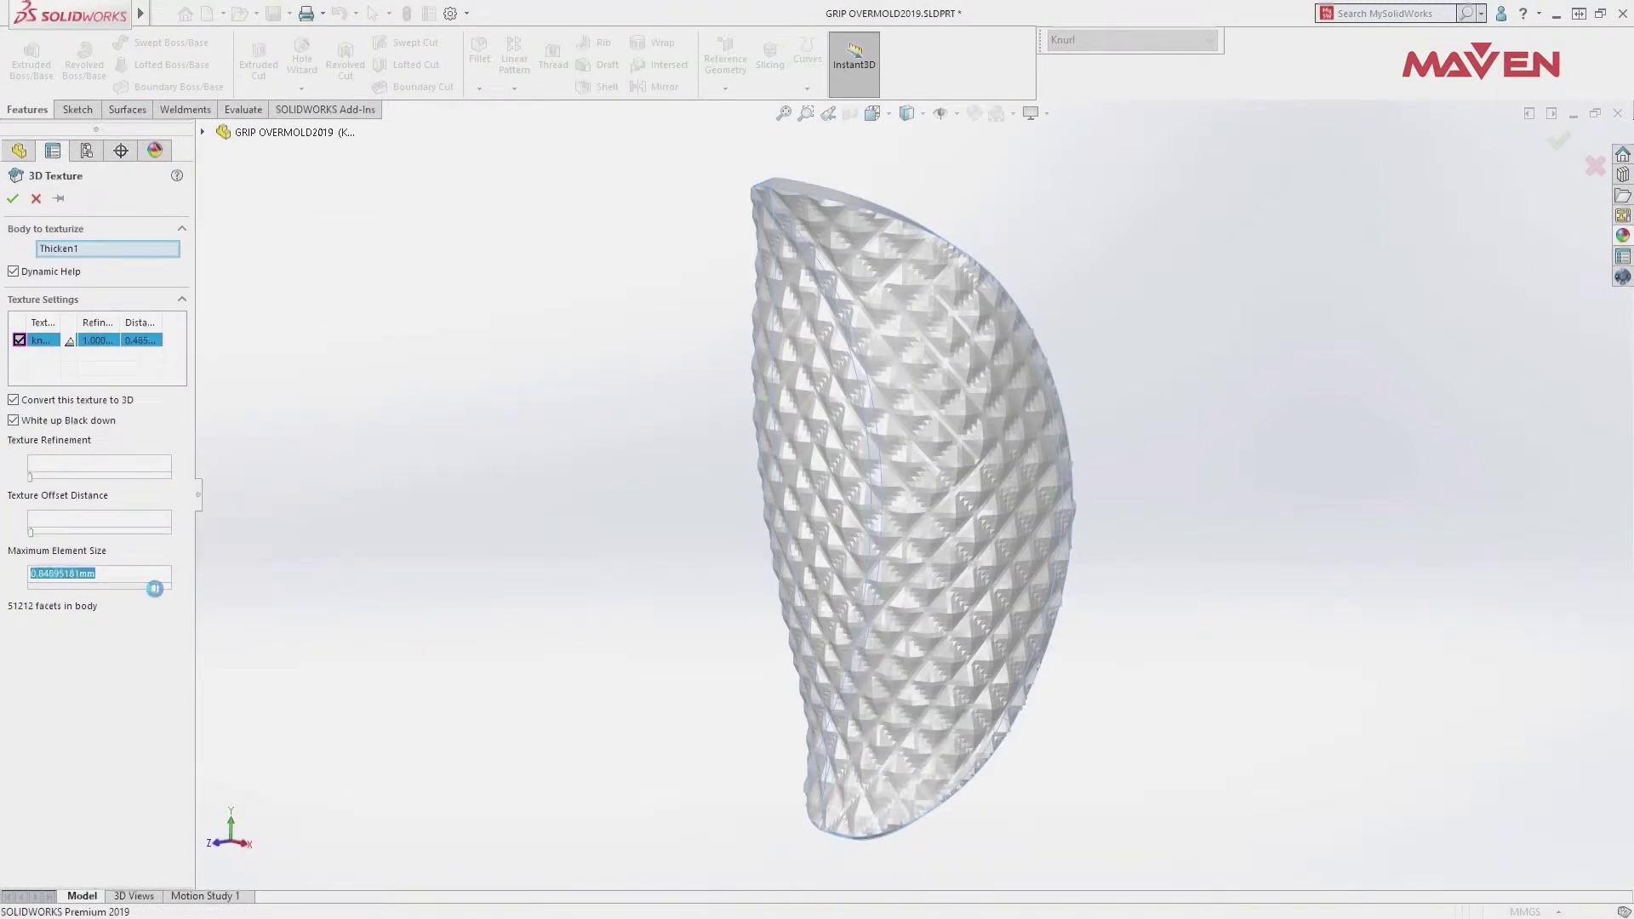
mouse_move(30, 532)
mouse_down()
mouse_move(65, 532)
mouse_move(30, 533)
mouse_up()
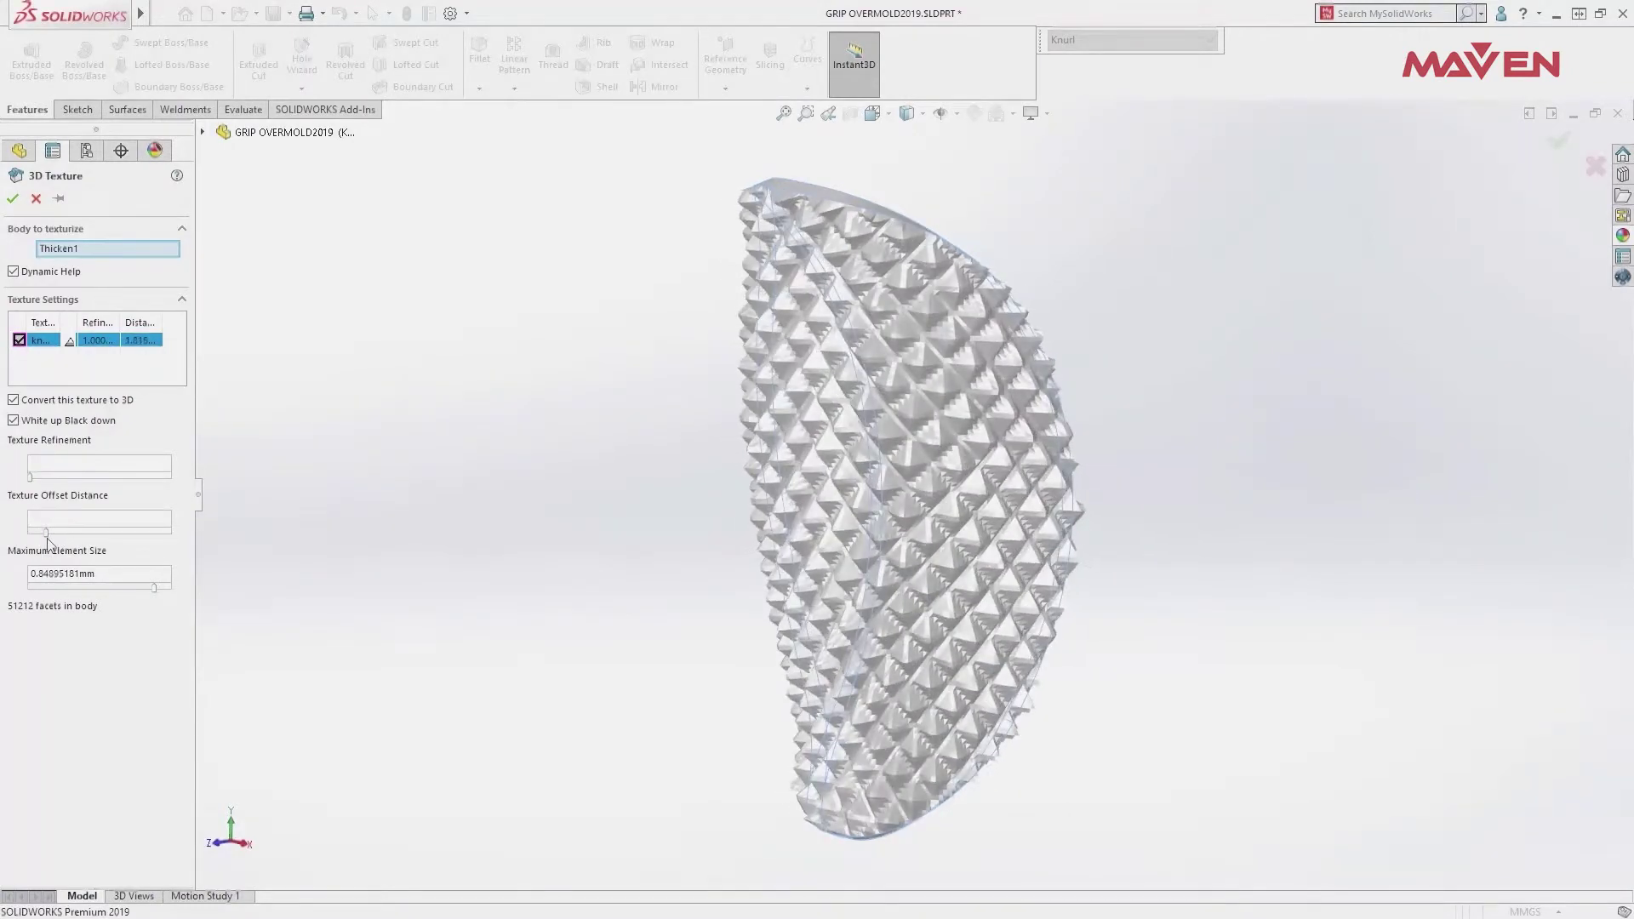
click(13, 200)
mouse_move(401, 346)
middle_down()
mouse_move(626, 332)
mouse_move(259, 321)
mouse_move(442, 357)
middle_up()
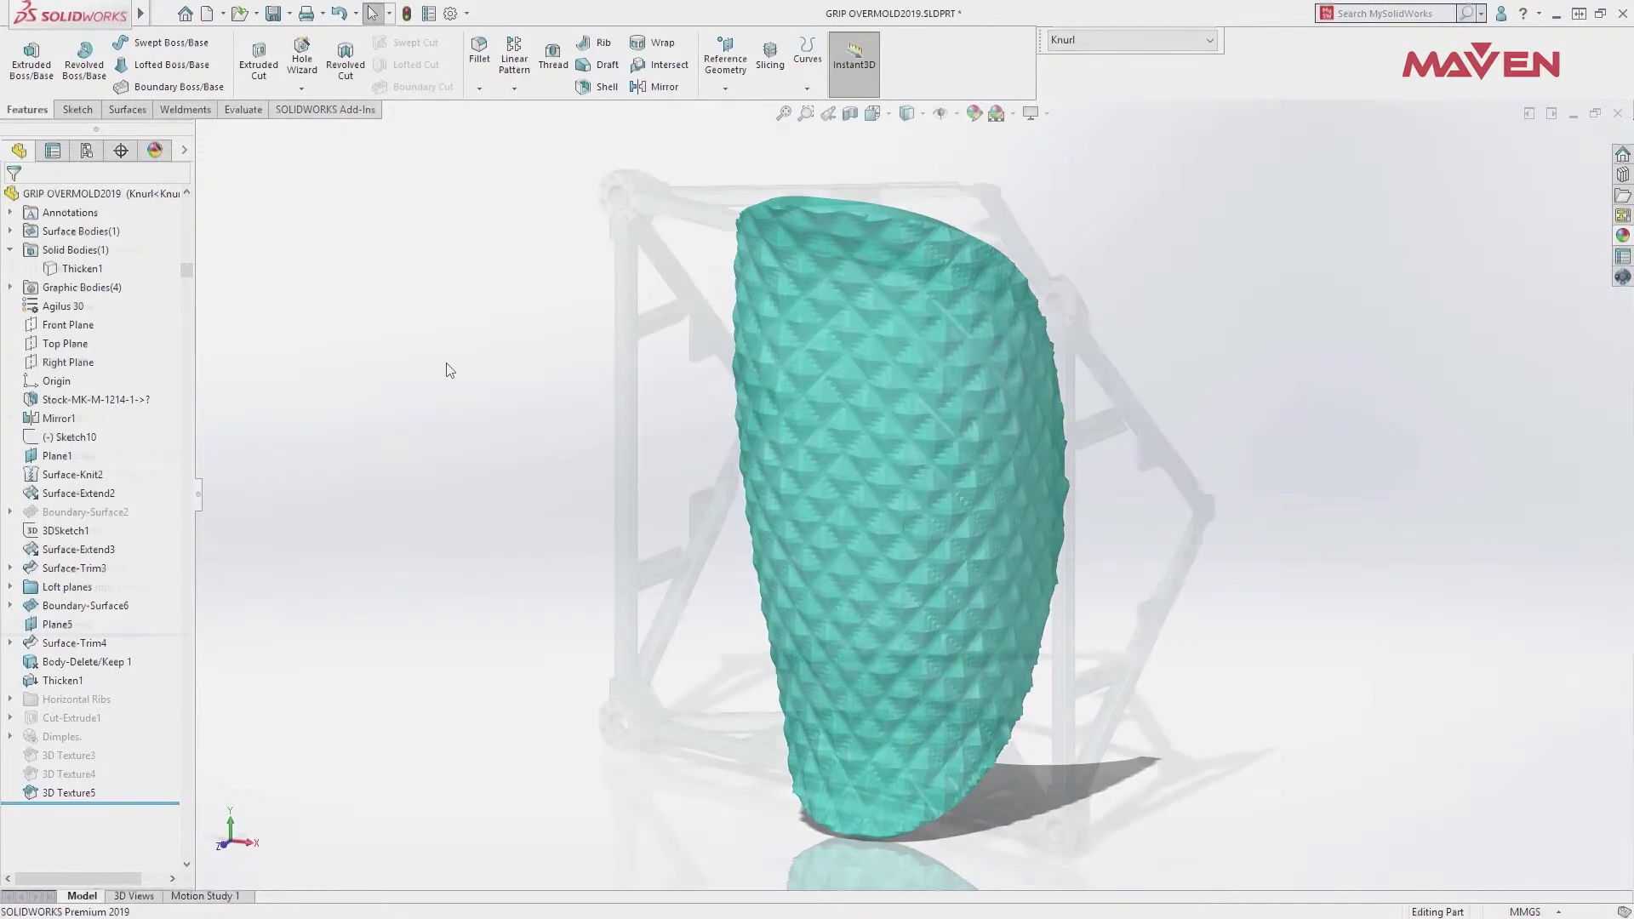
mouse_move(902, 526)
middle_down()
mouse_move(645, 500)
mouse_move(948, 511)
middle_up()
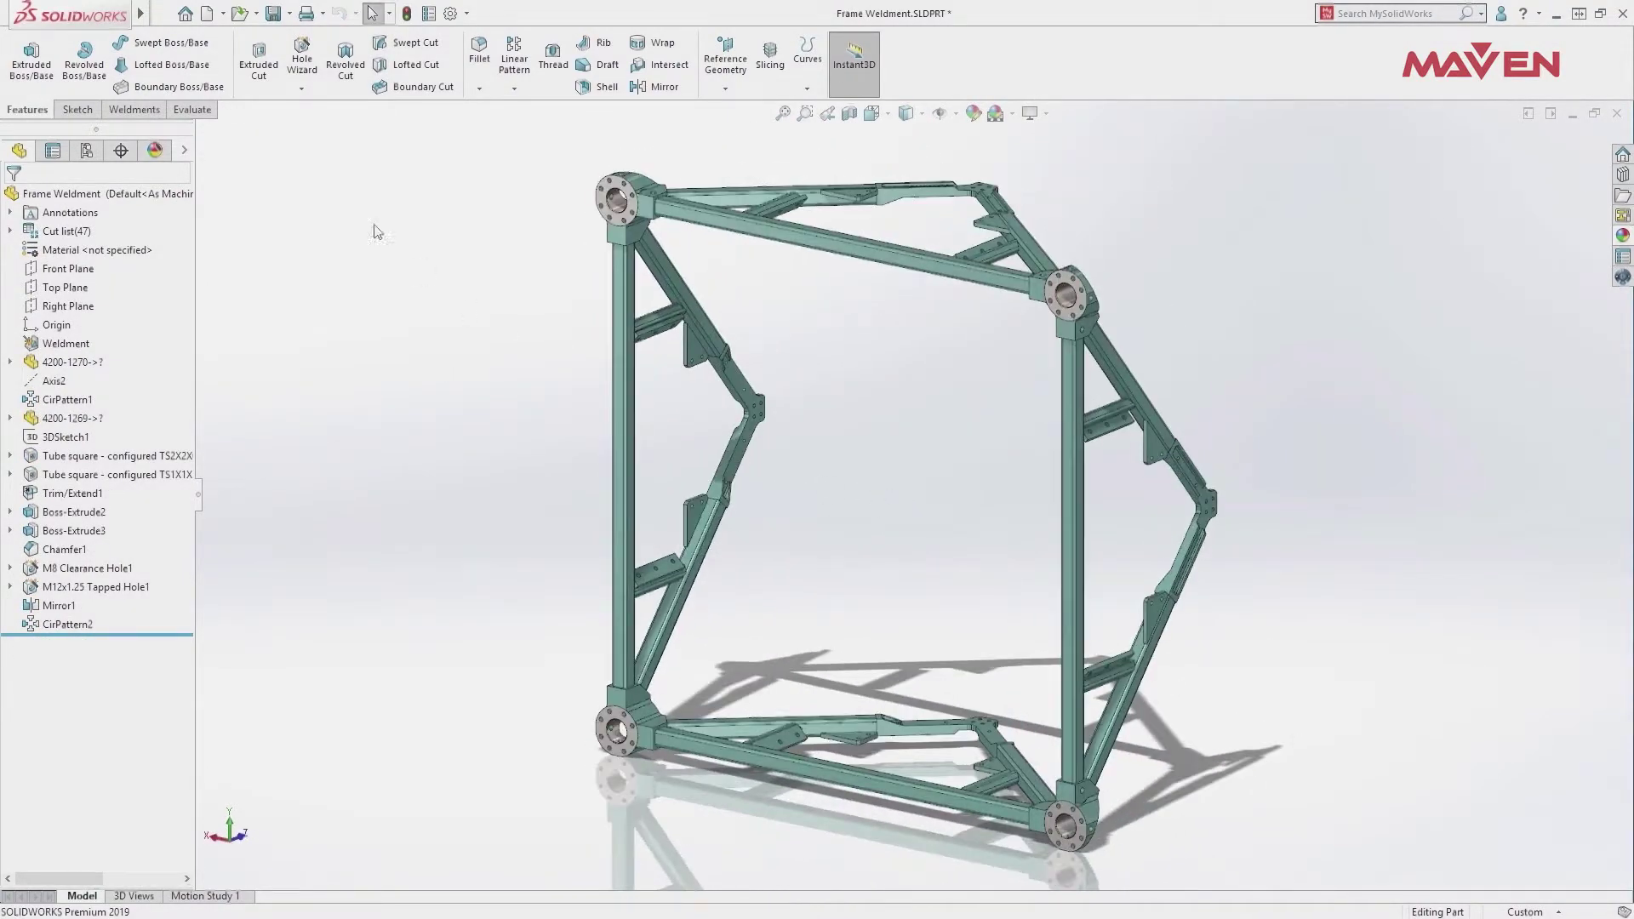
- Run Interference Detection on Frame Weldment and zoom in on the three brace-tube clashes
click(190, 110)
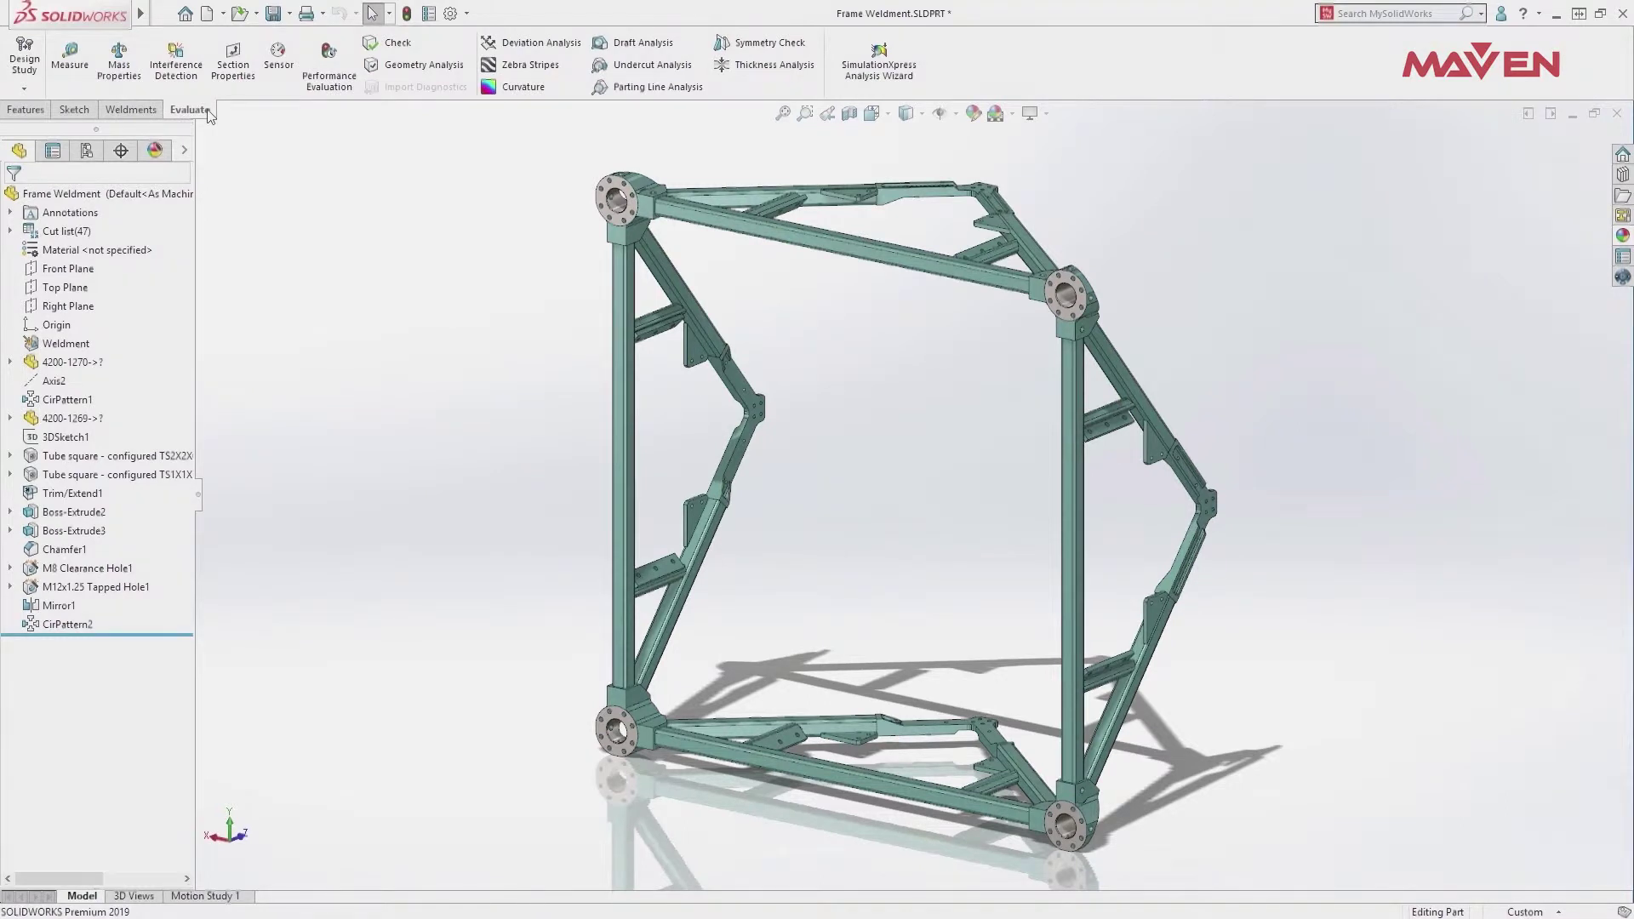
click(177, 68)
click(97, 289)
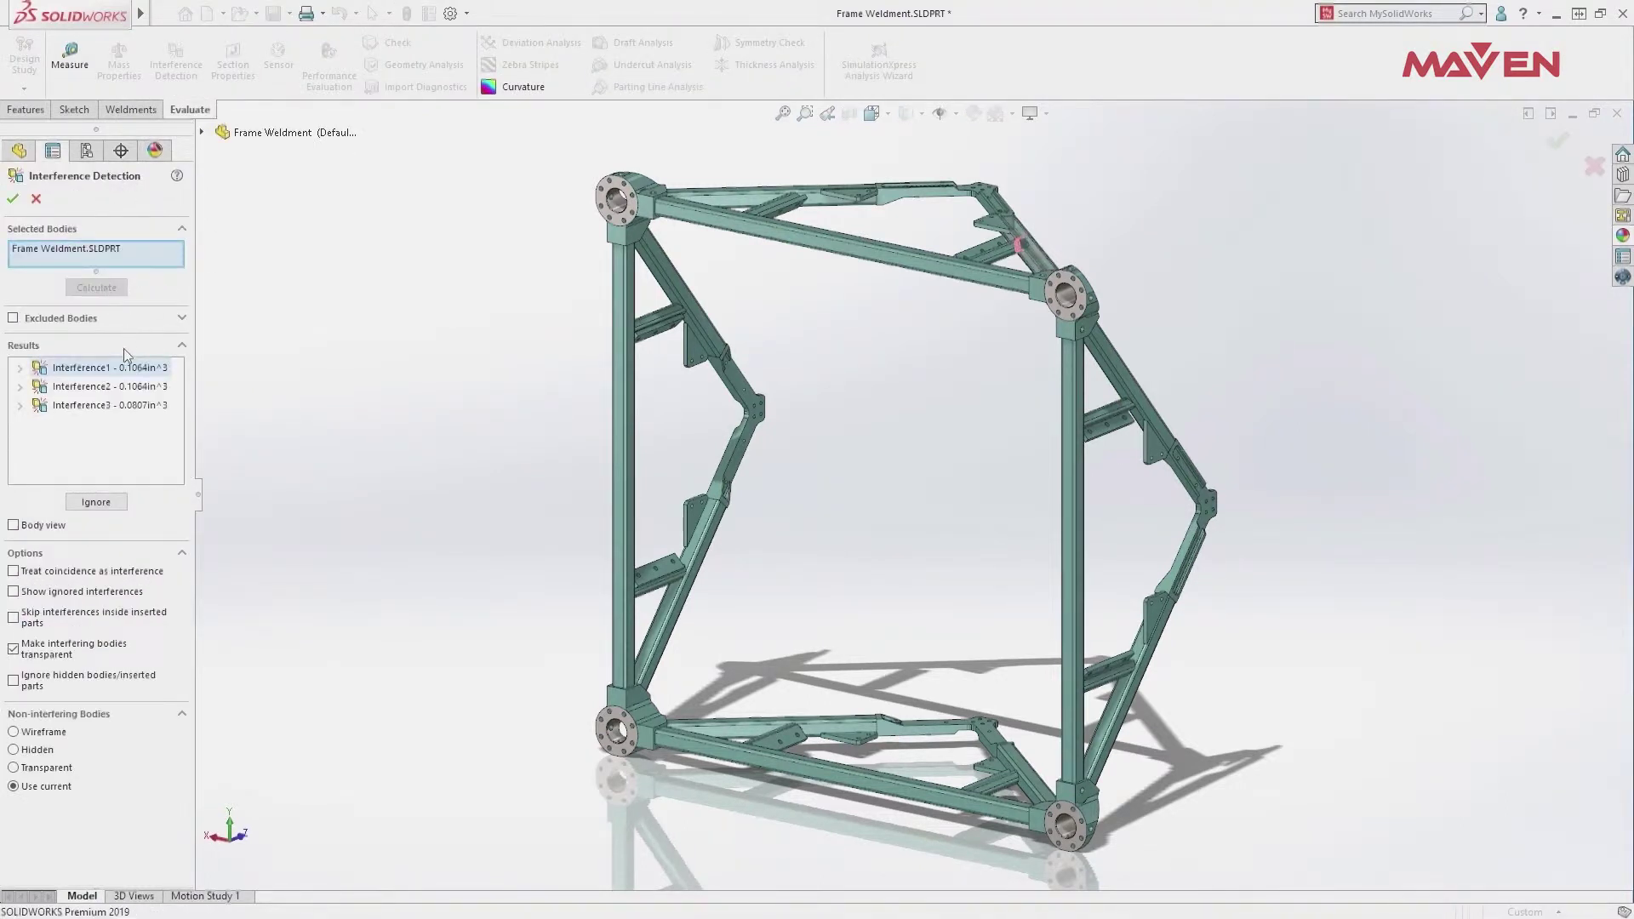
drag(117, 372, 120, 418)
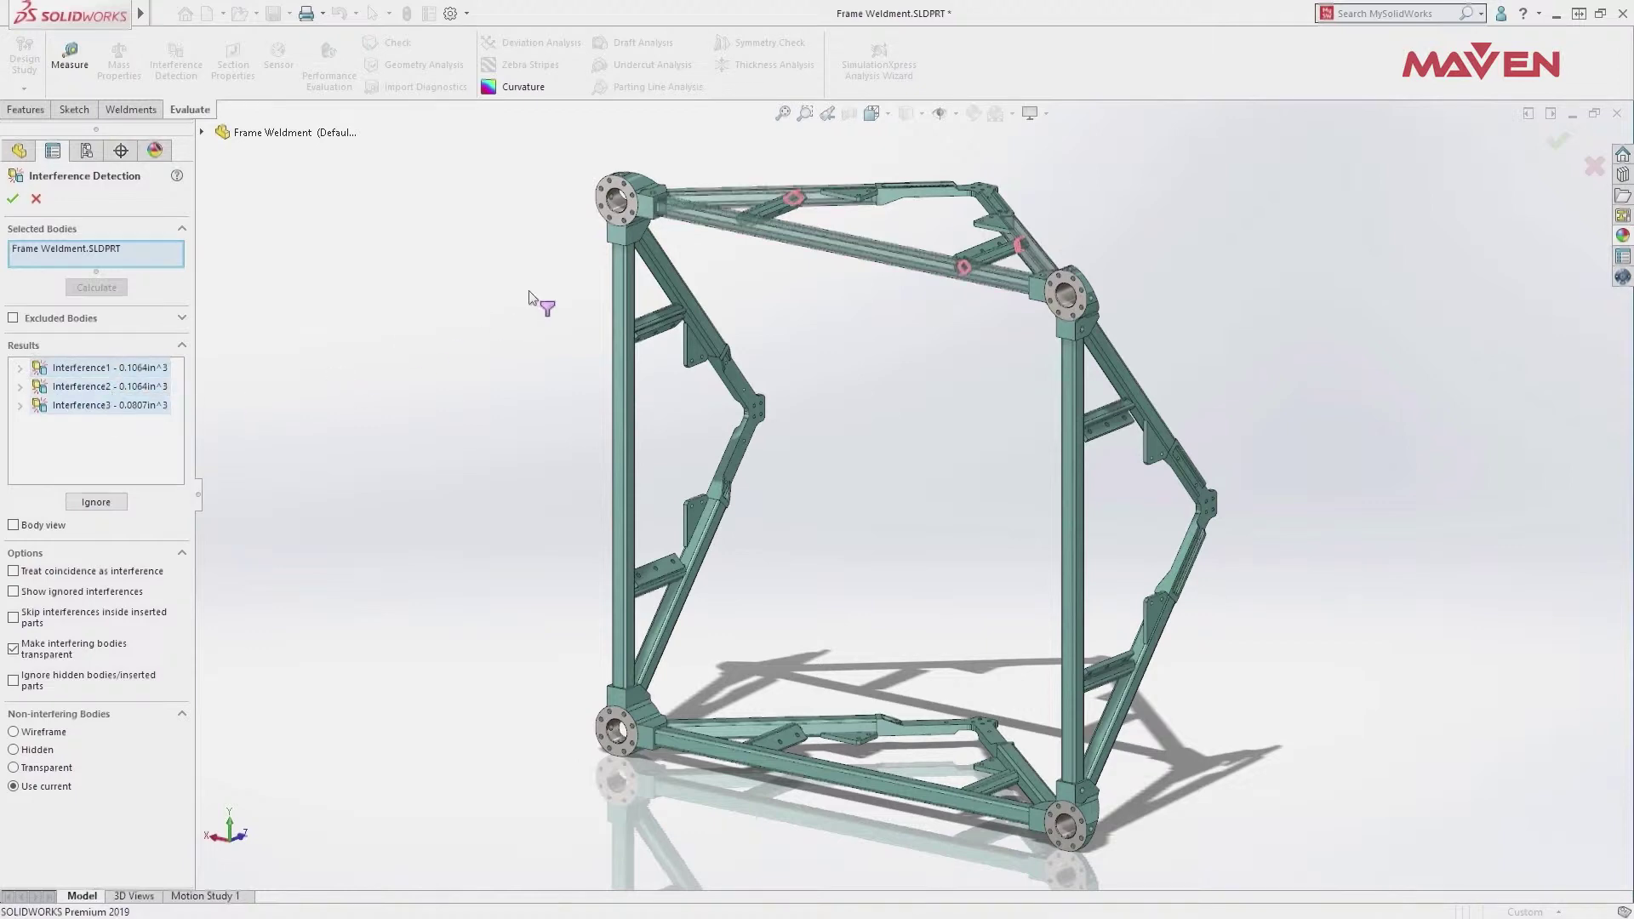
click(805, 113)
drag(728, 155, 1054, 340)
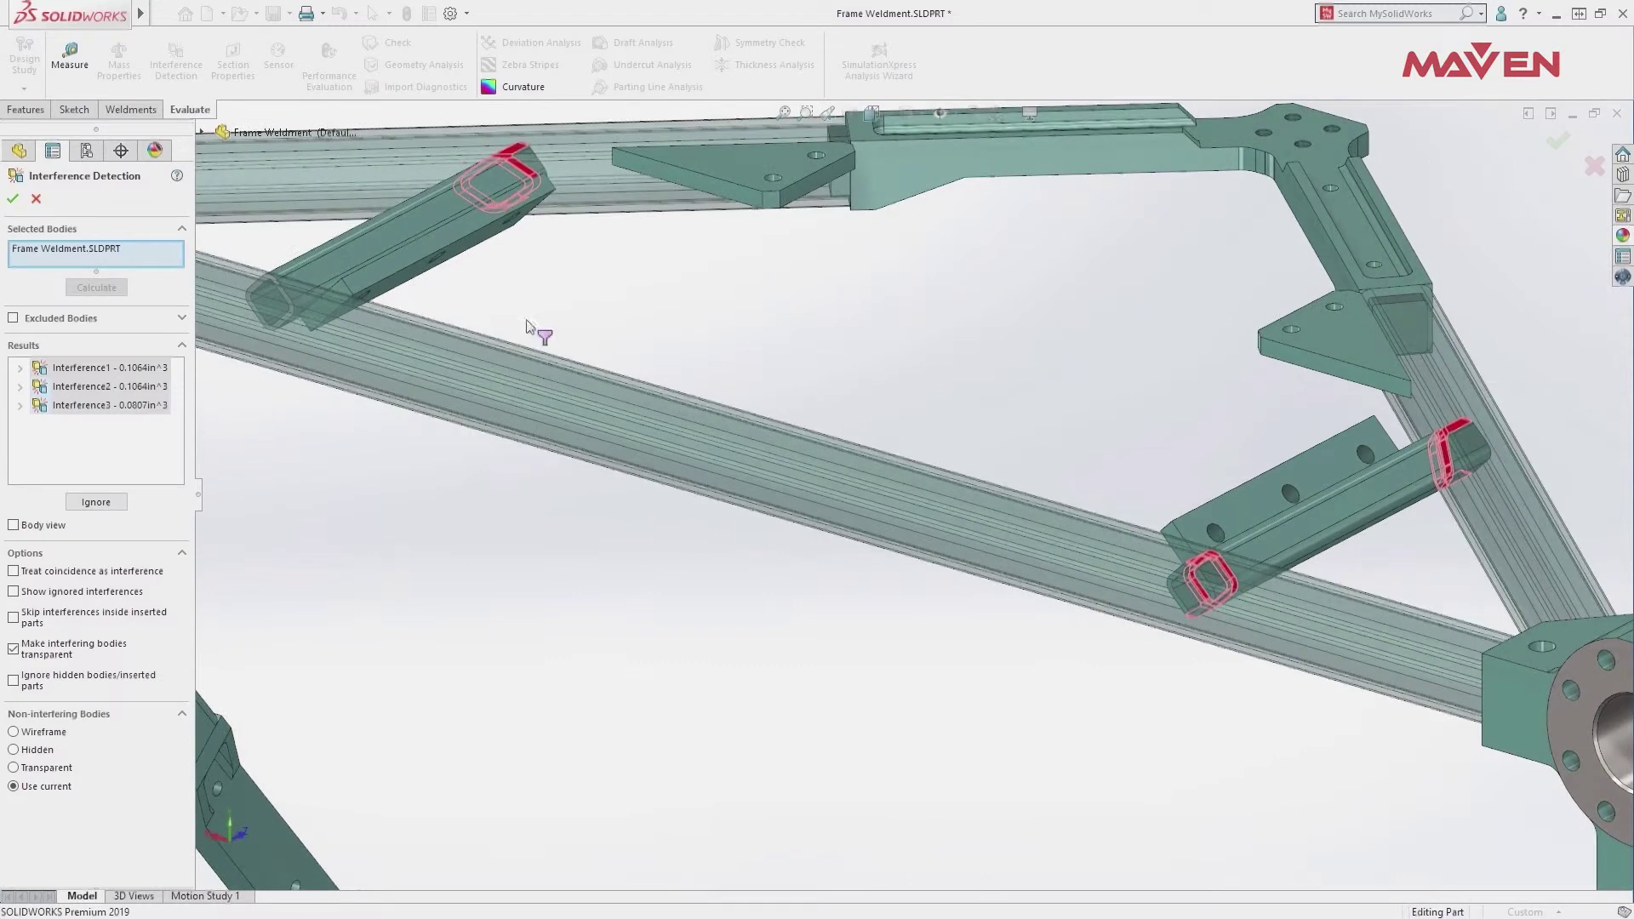
click(37, 199)
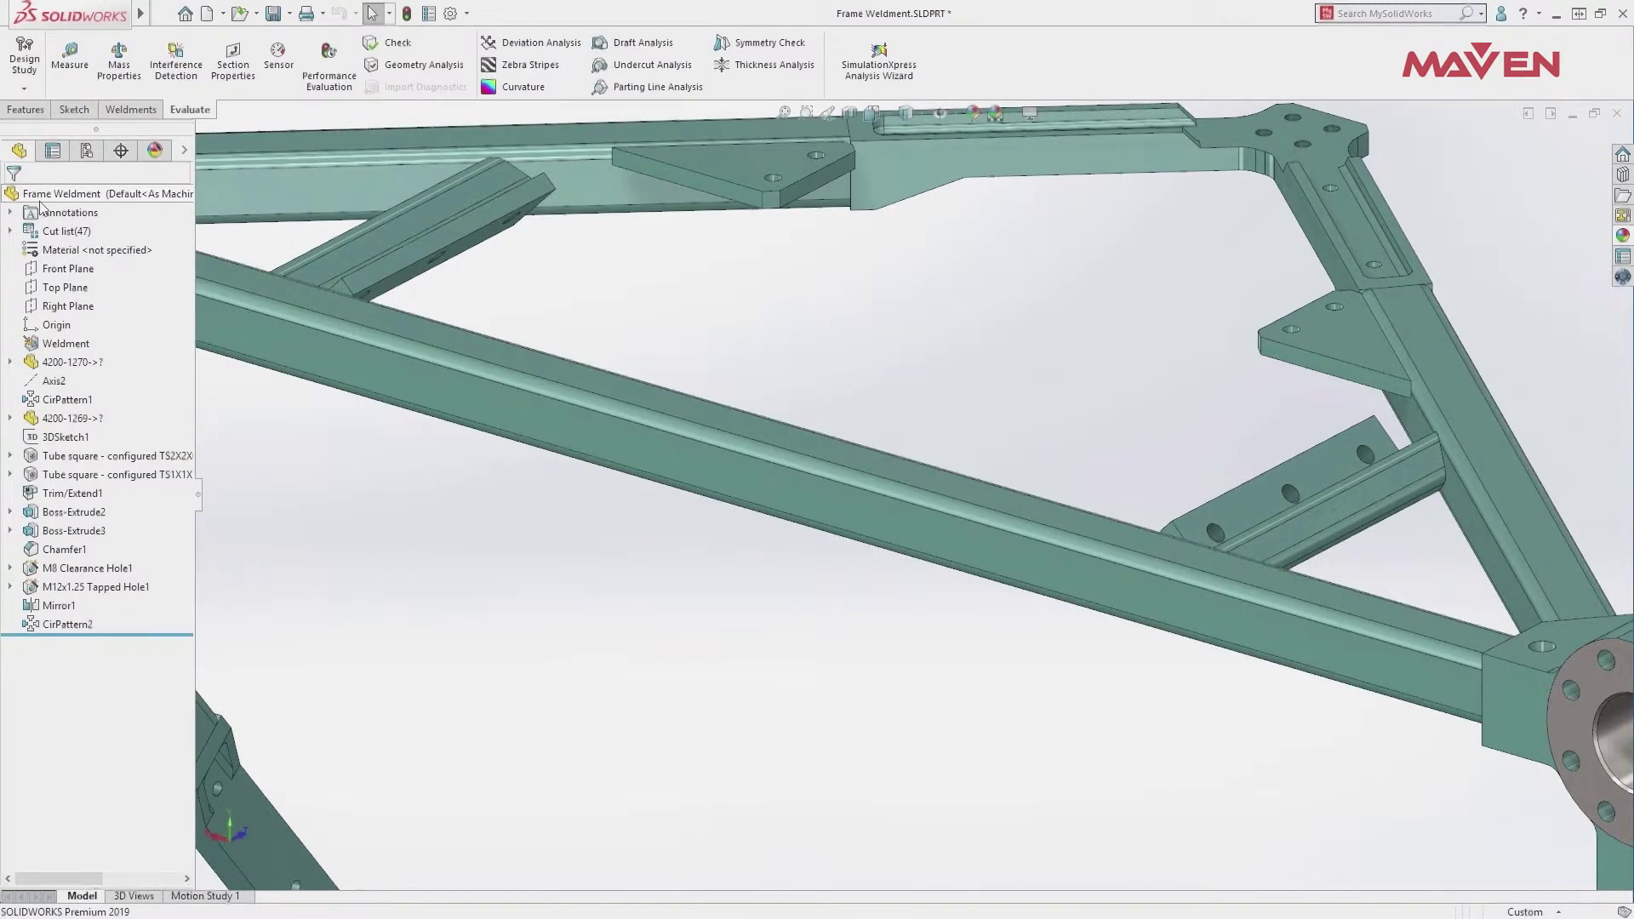
- In assembly 4200-0006, group MateGroup1's mates by status
key(ctrl+Tab)
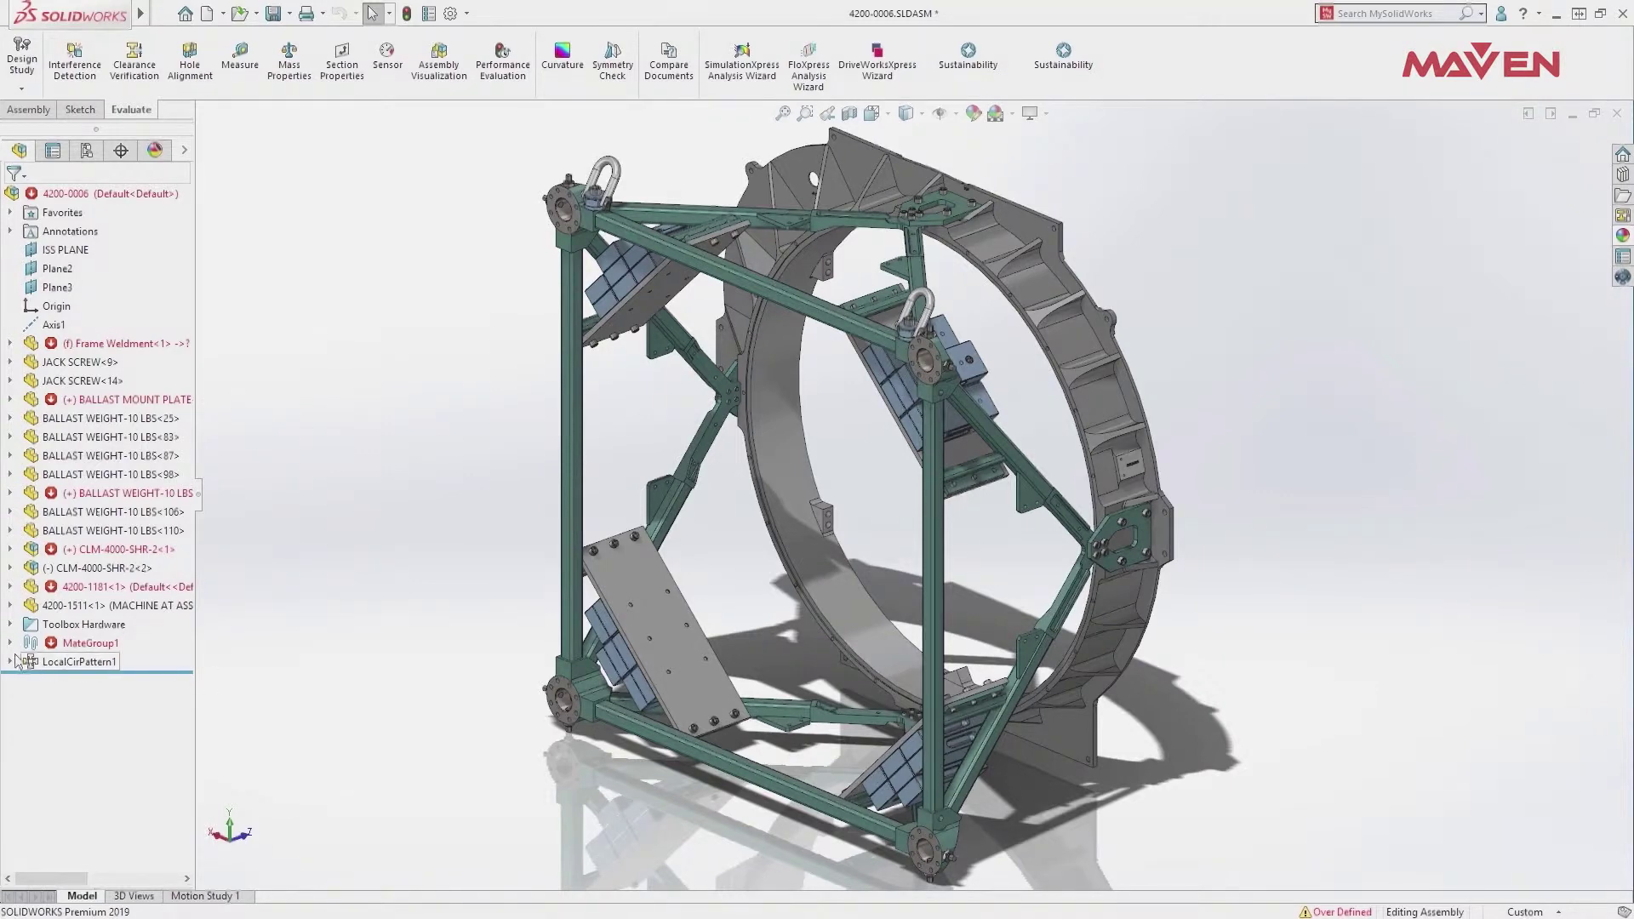
click(11, 645)
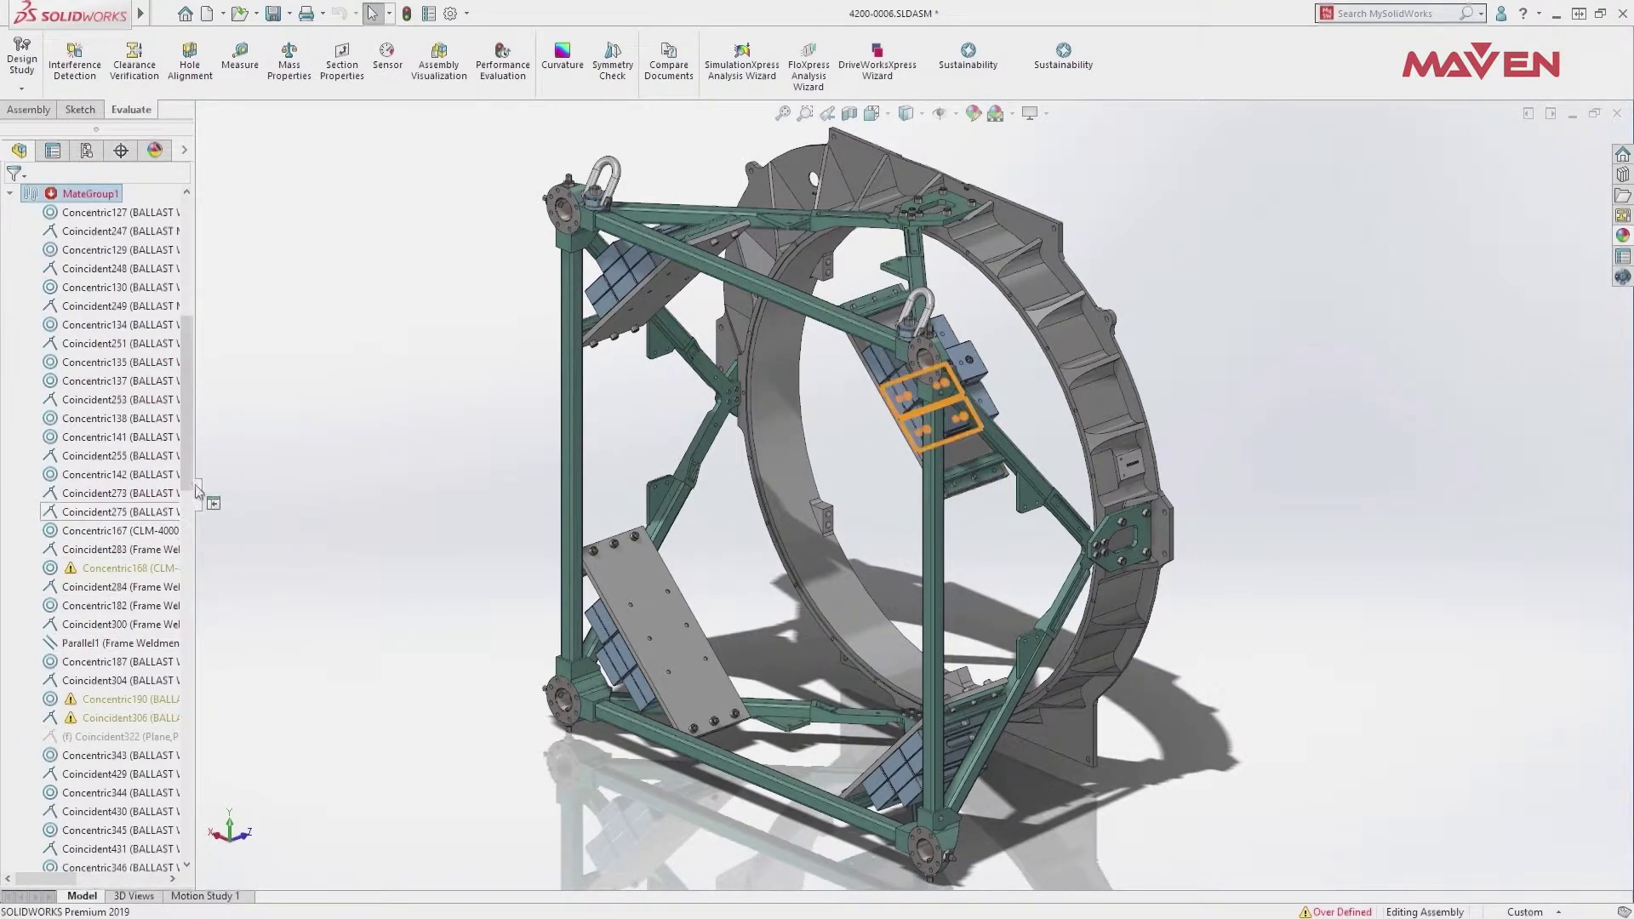
drag(186, 482, 199, 546)
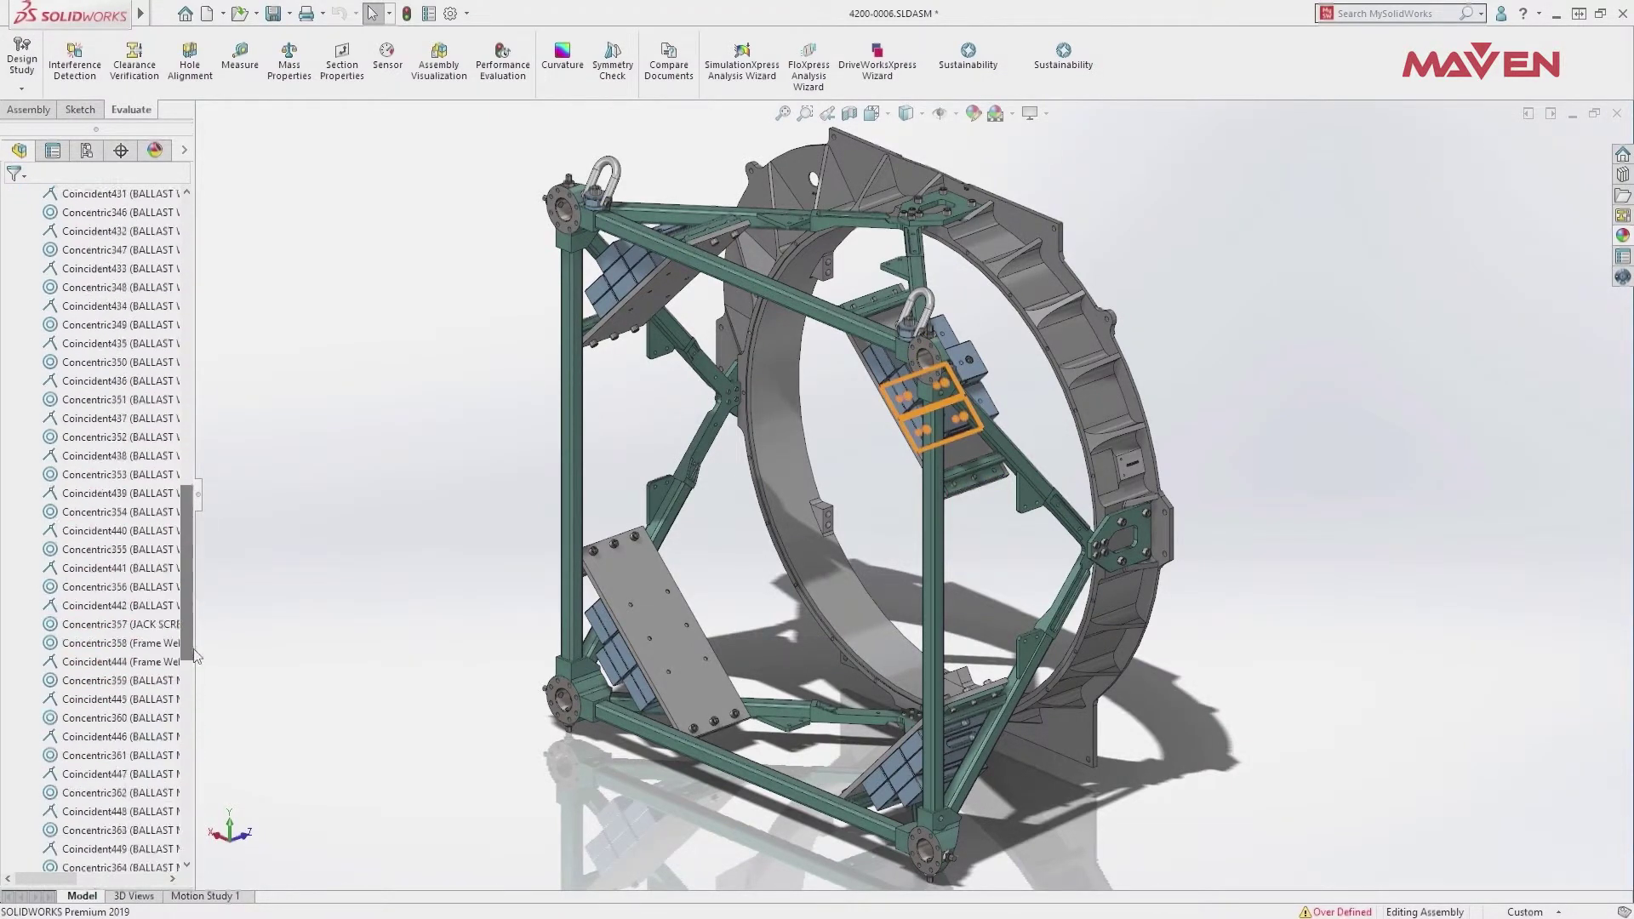
scroll(128, 511, up, 4)
scroll(128, 477, up, 4)
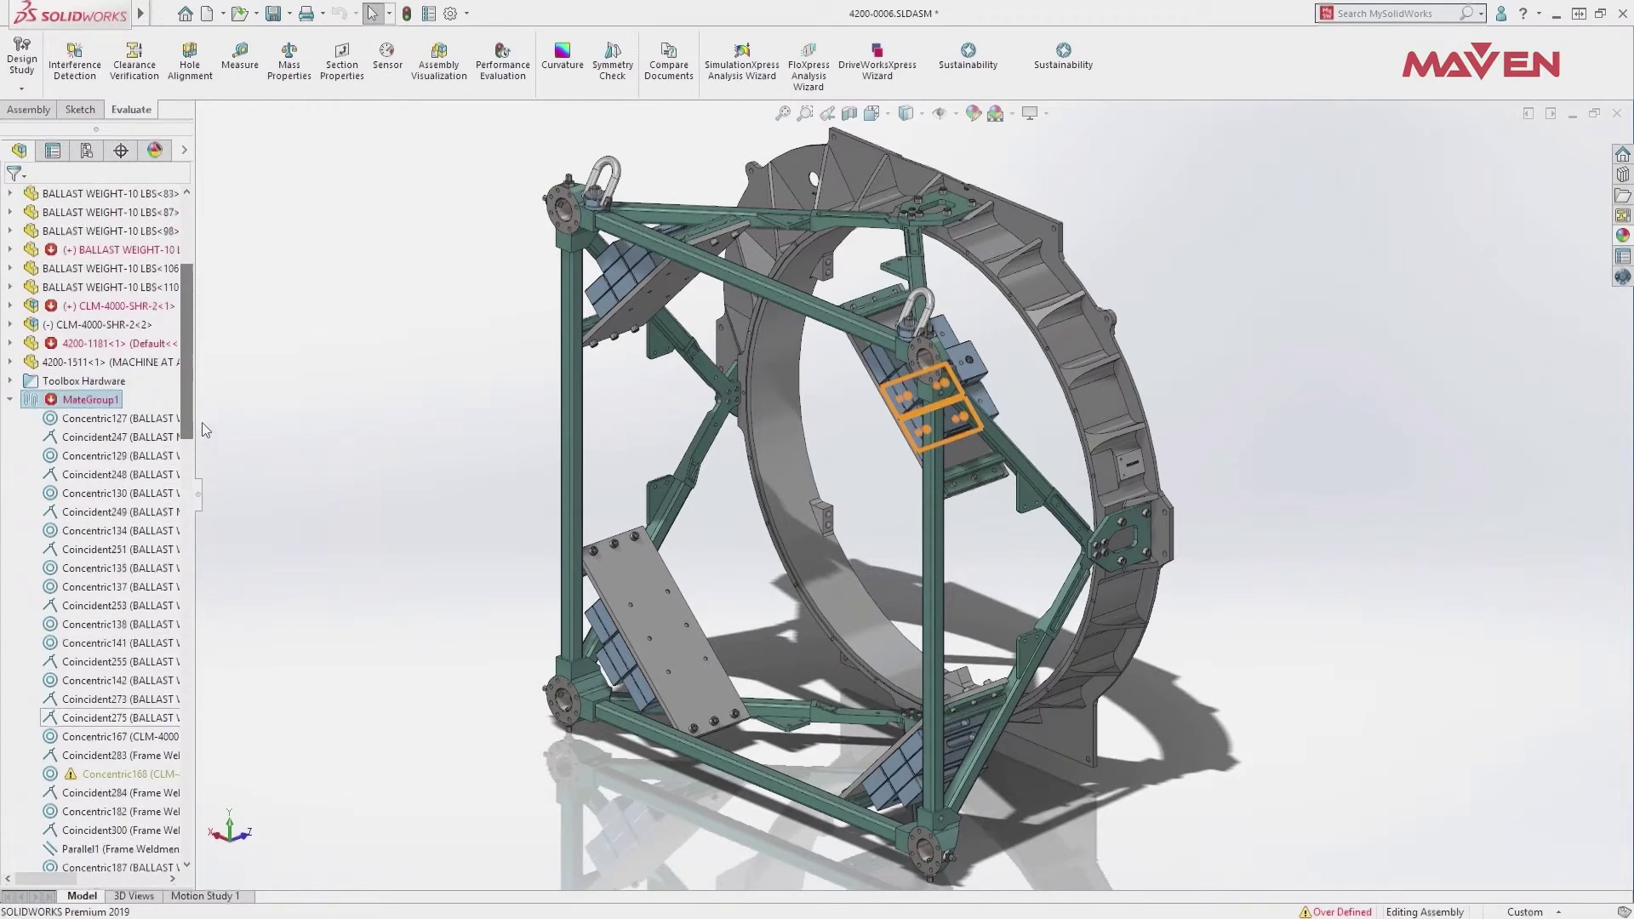
click(108, 407)
right_click(108, 407)
mouse_move(163, 516)
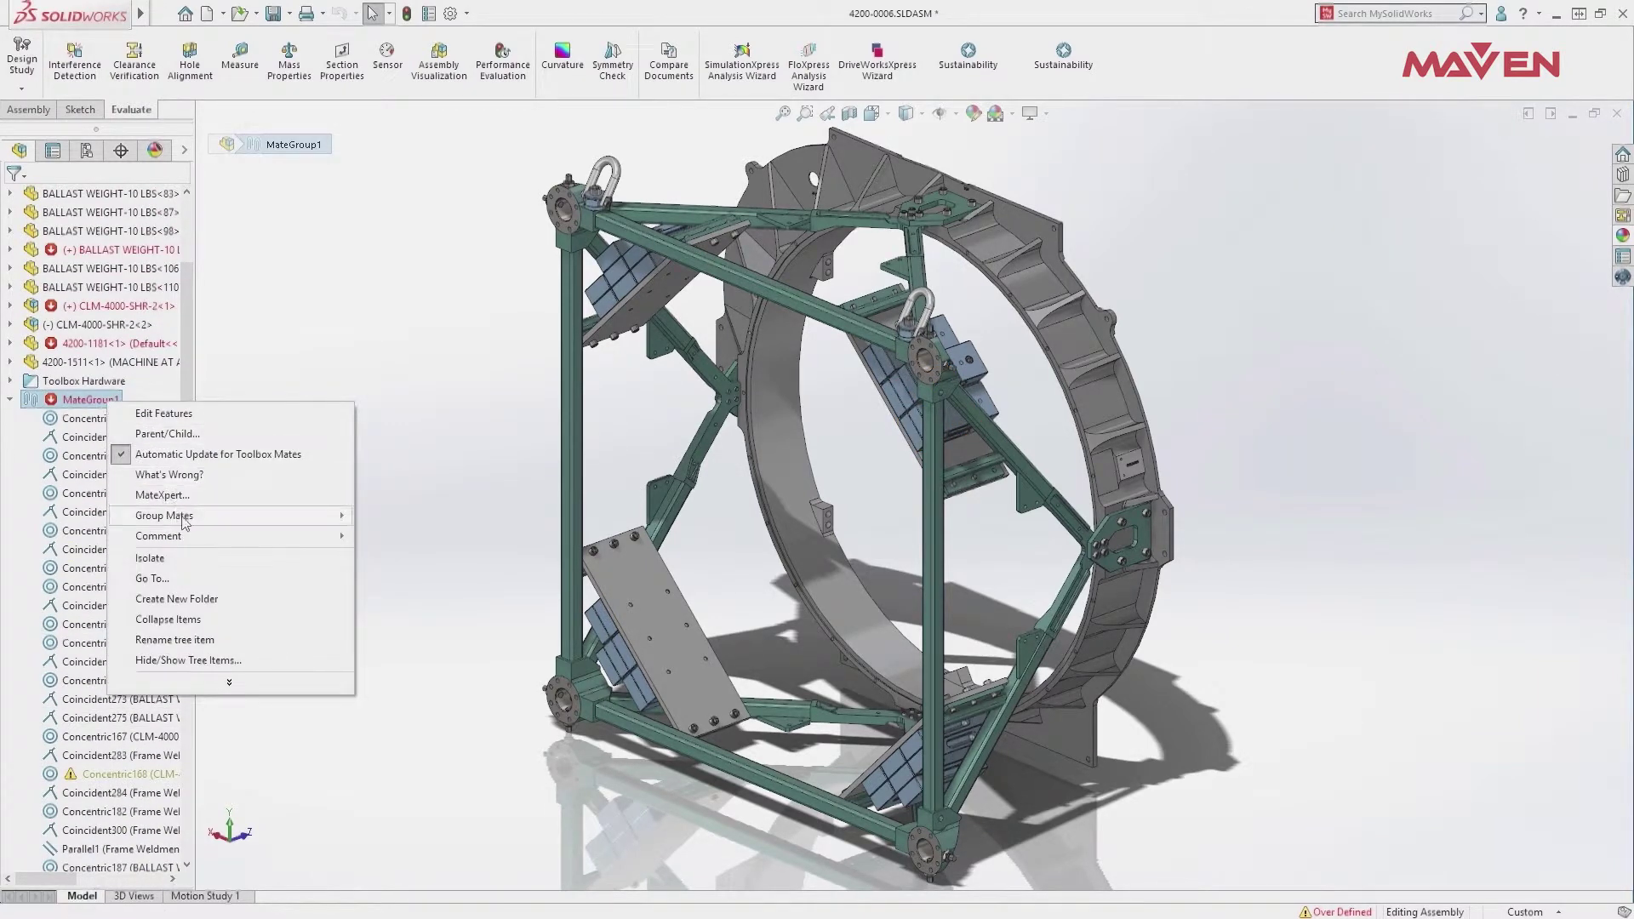
click(421, 519)
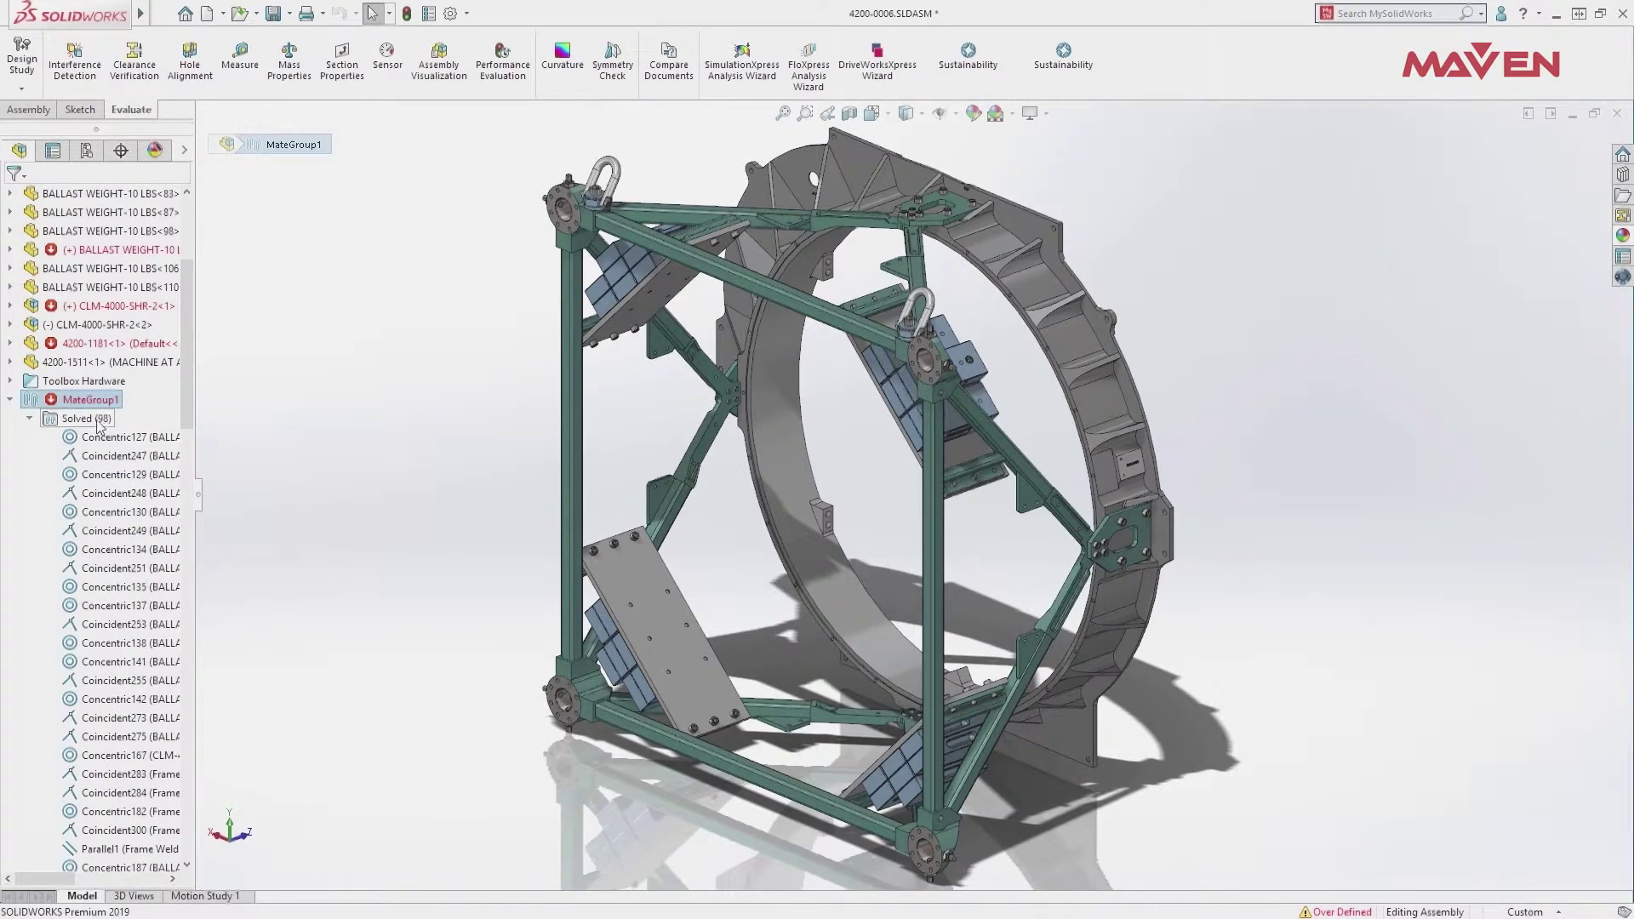
- Select the three mates under Errors and delete them
click(29, 417)
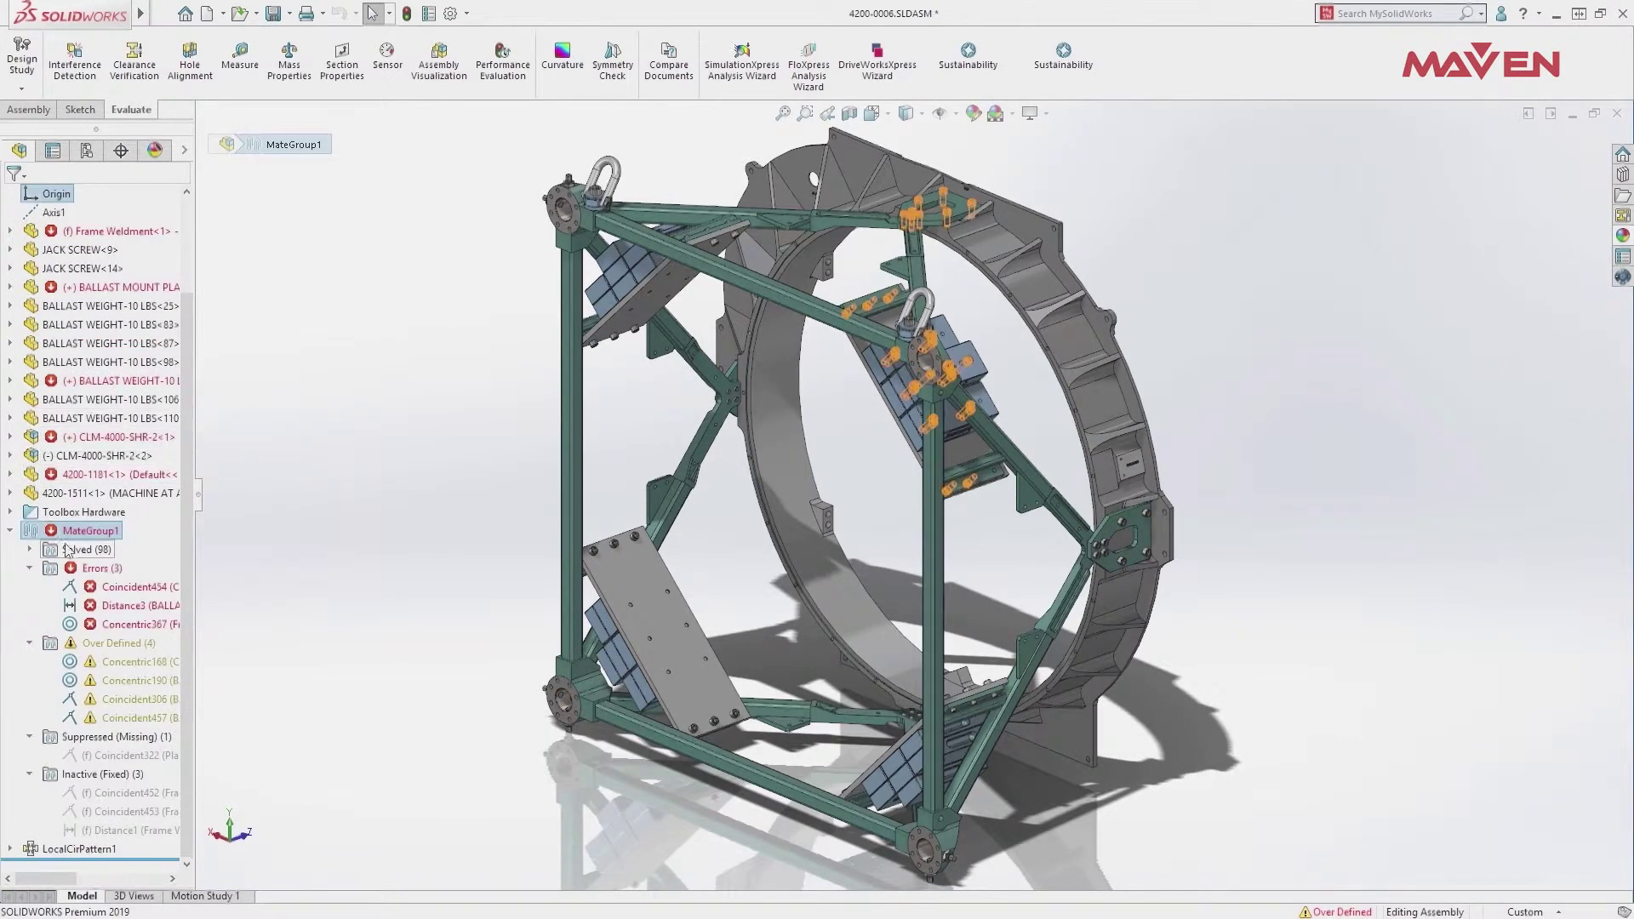
click(107, 586)
shift+click(111, 626)
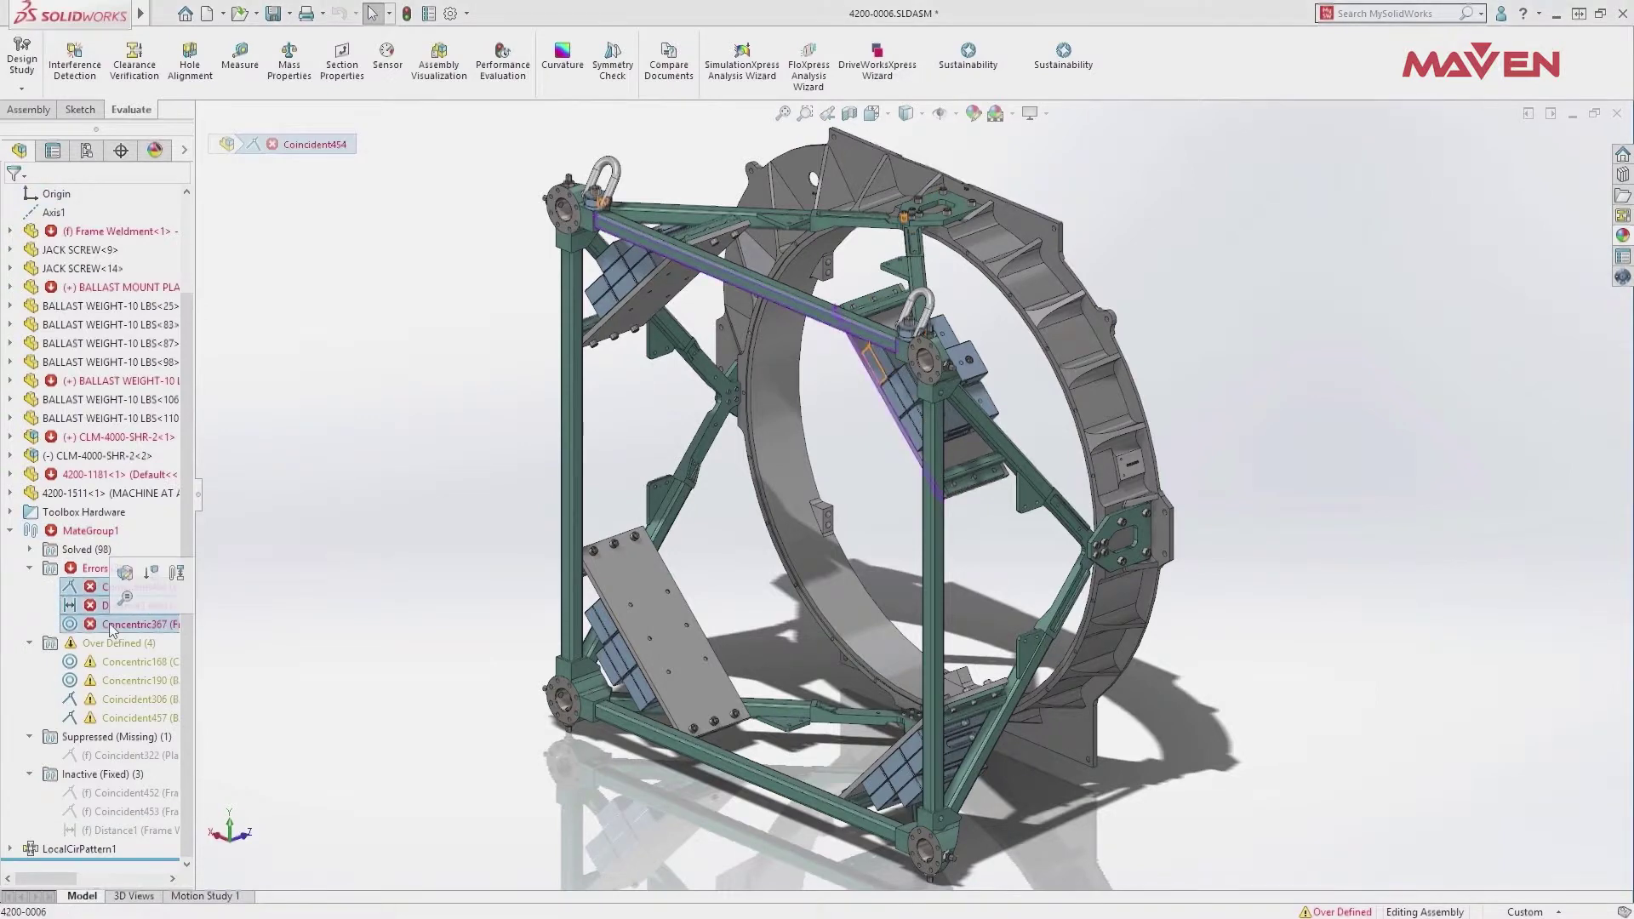
right_click(112, 629)
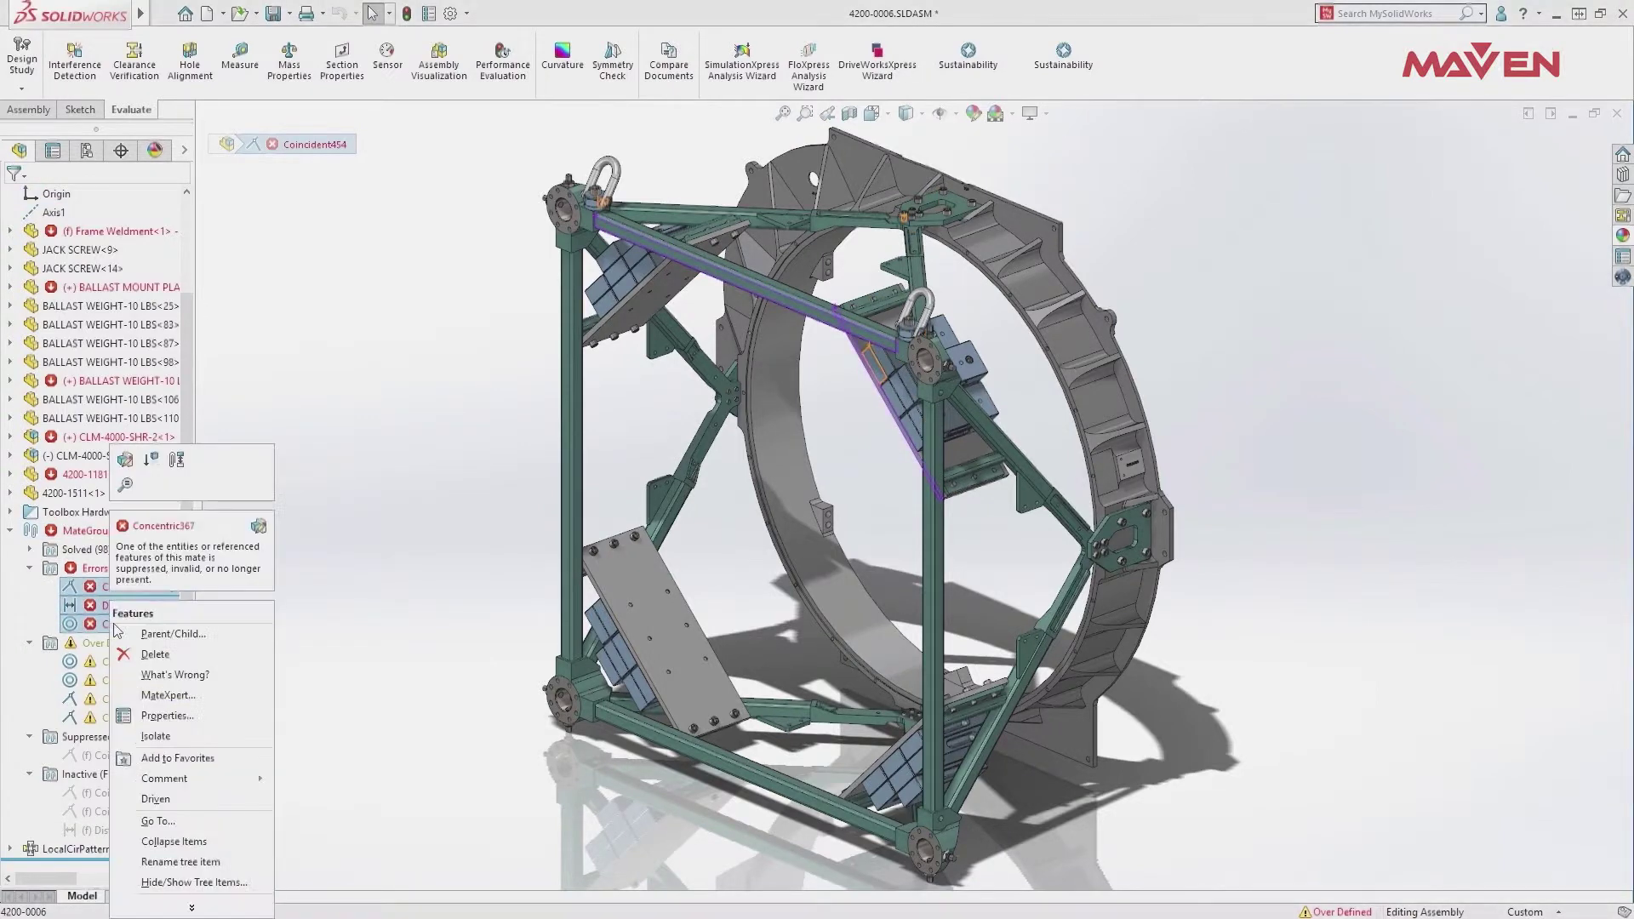
click(155, 654)
click(640, 350)
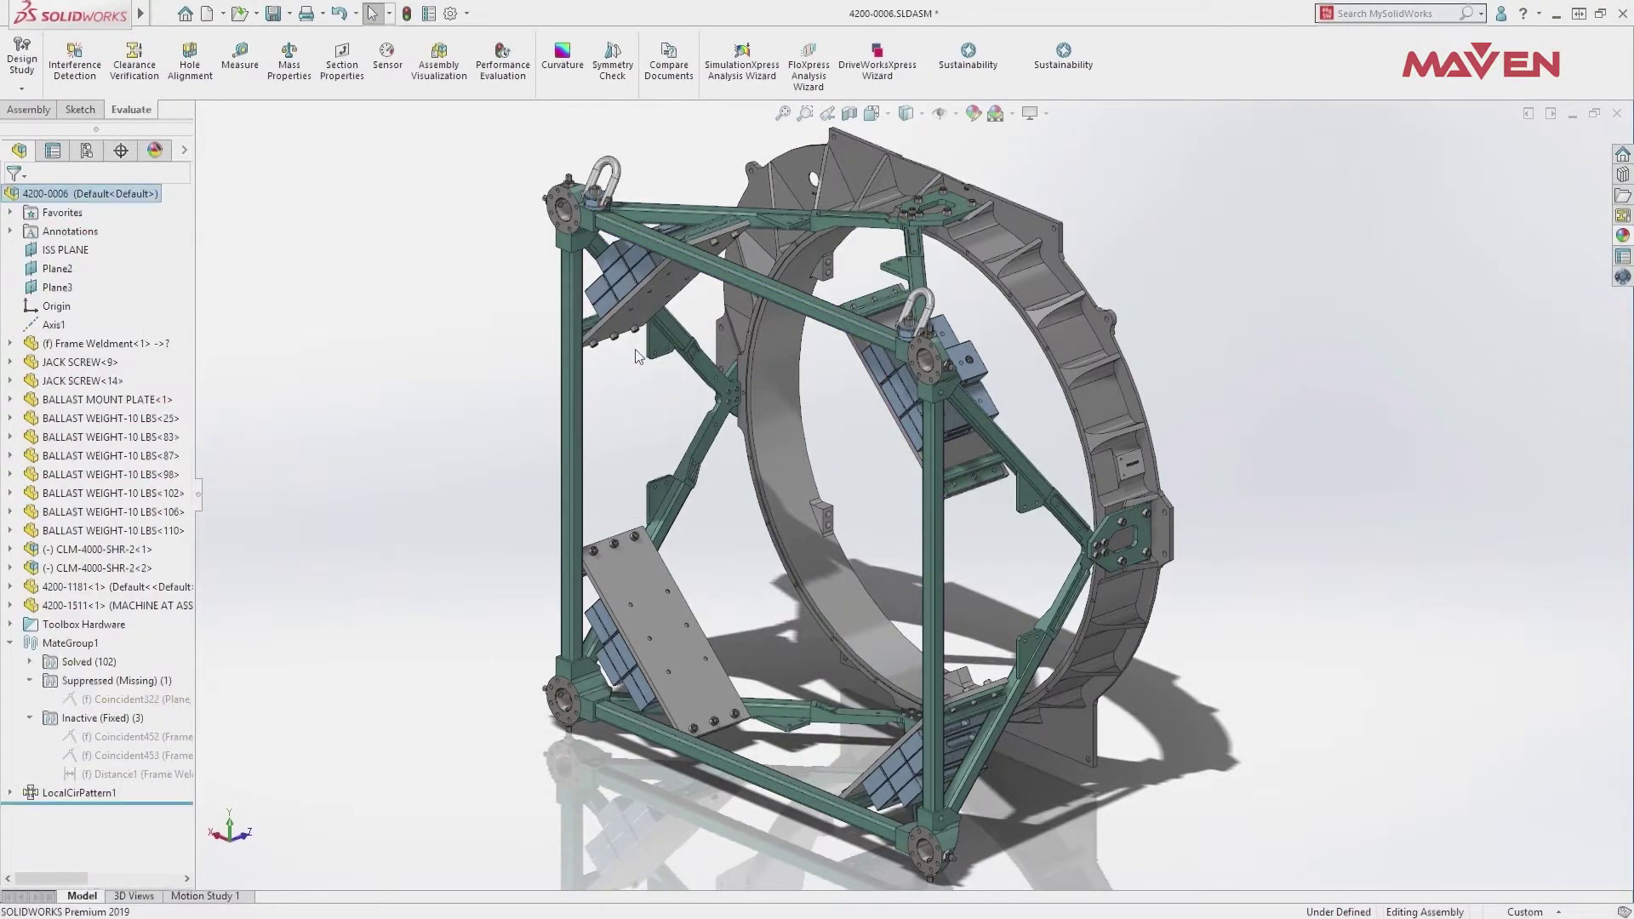
- Delete mates Coincident322, Coincident452, Coincident453 and Distance1, then expand Toolbox Hardware to list fasteners
click(127, 702)
ctrl+click(119, 736)
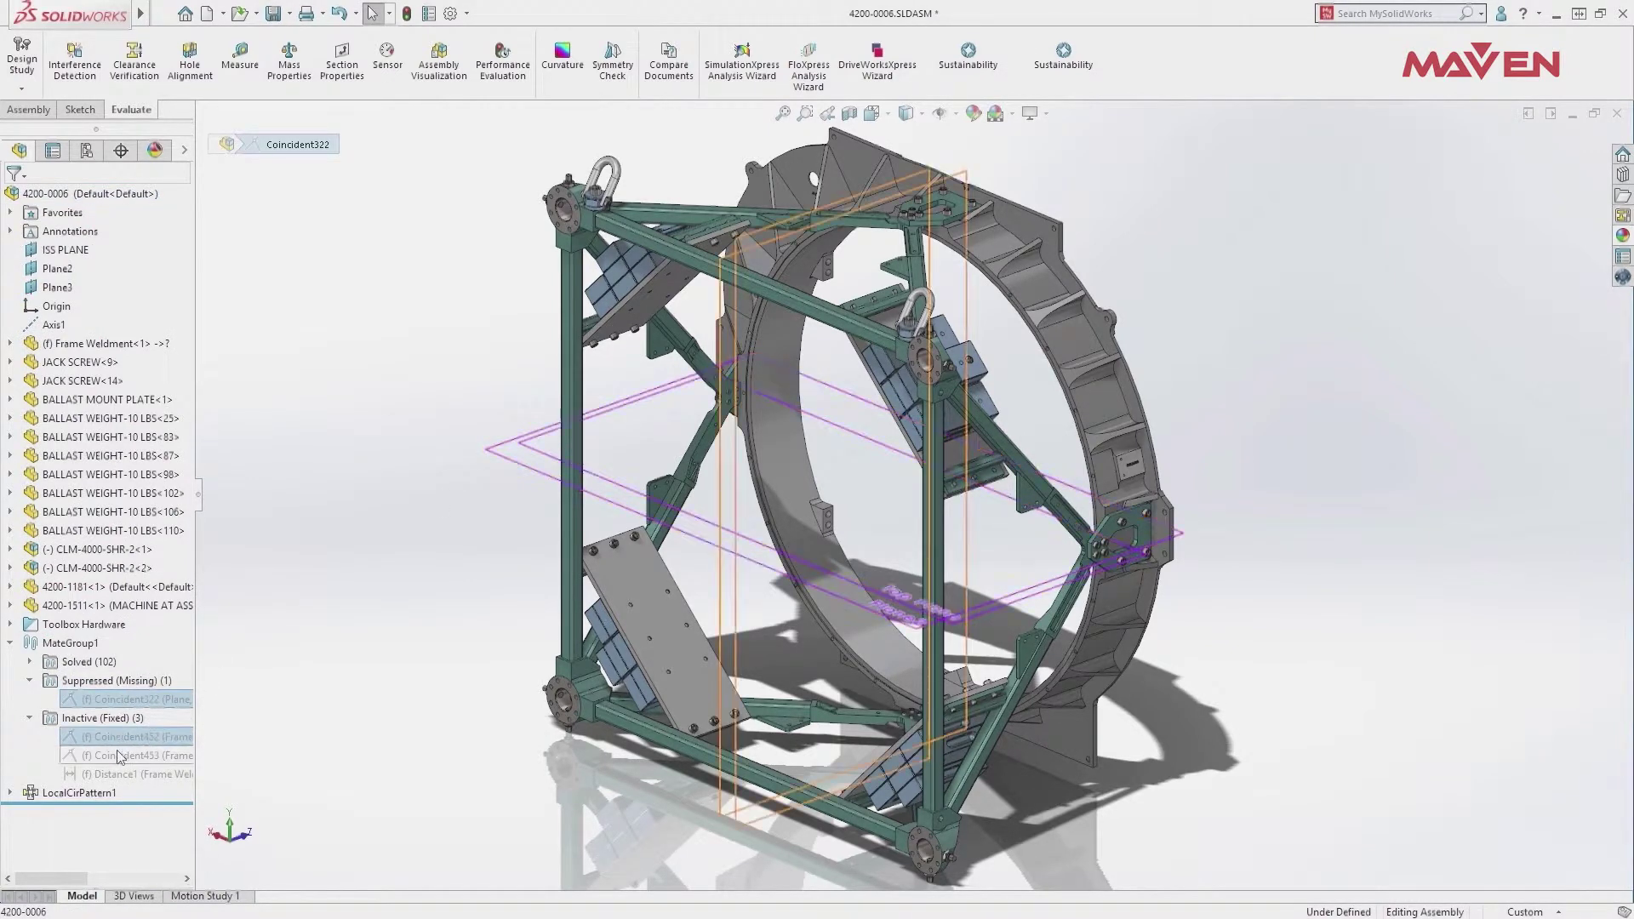
ctrl+click(115, 769)
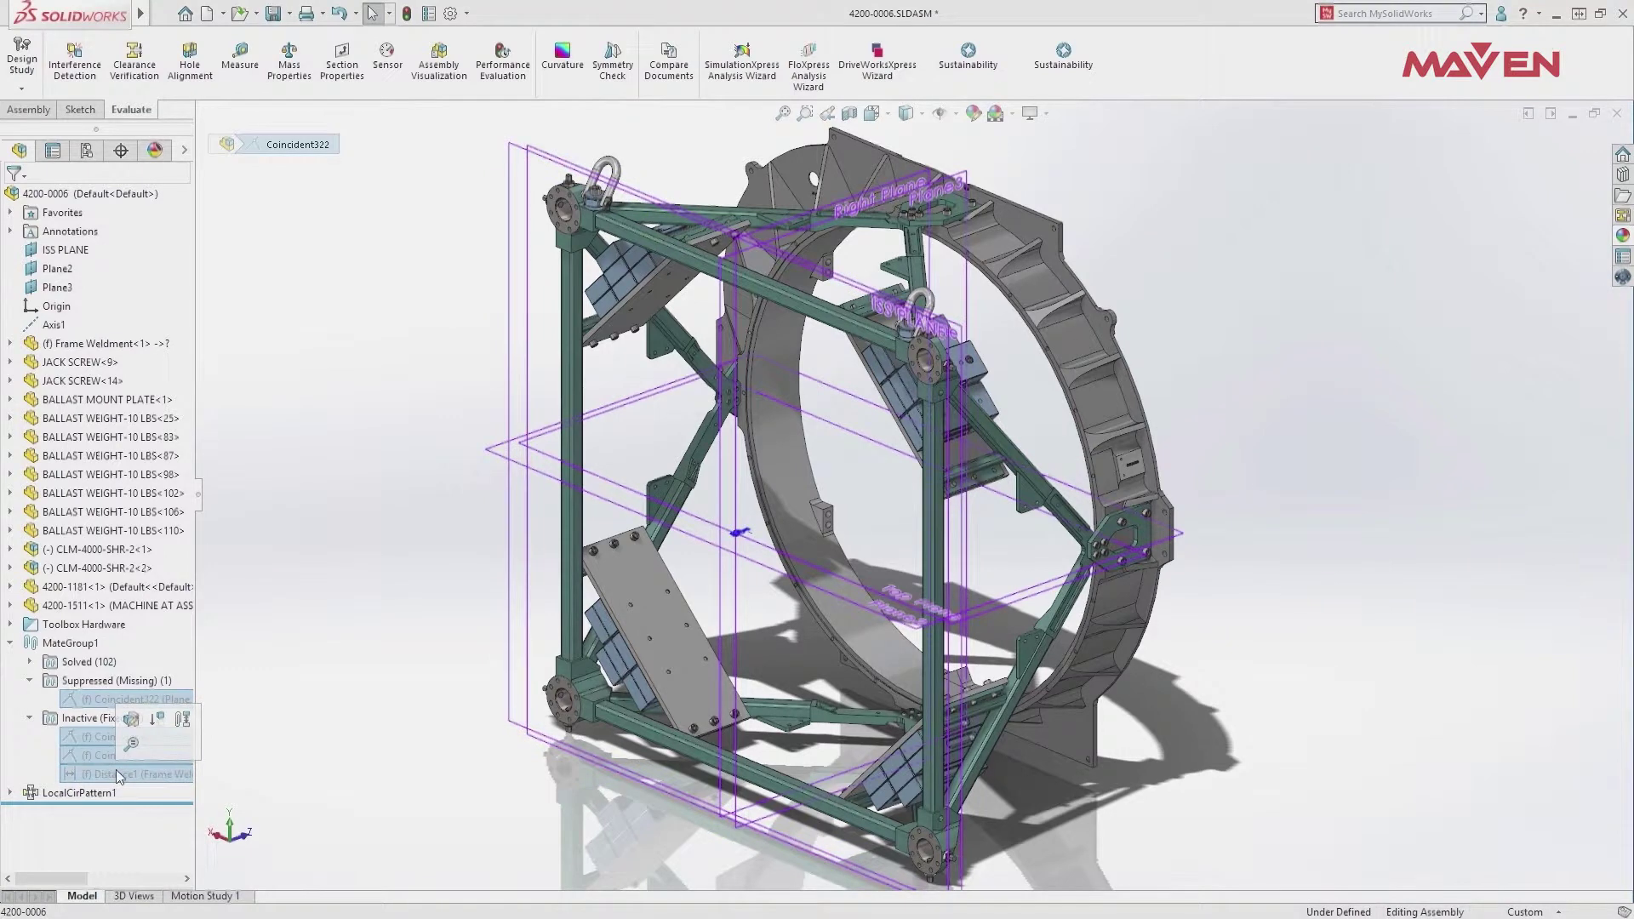
right_click(116, 769)
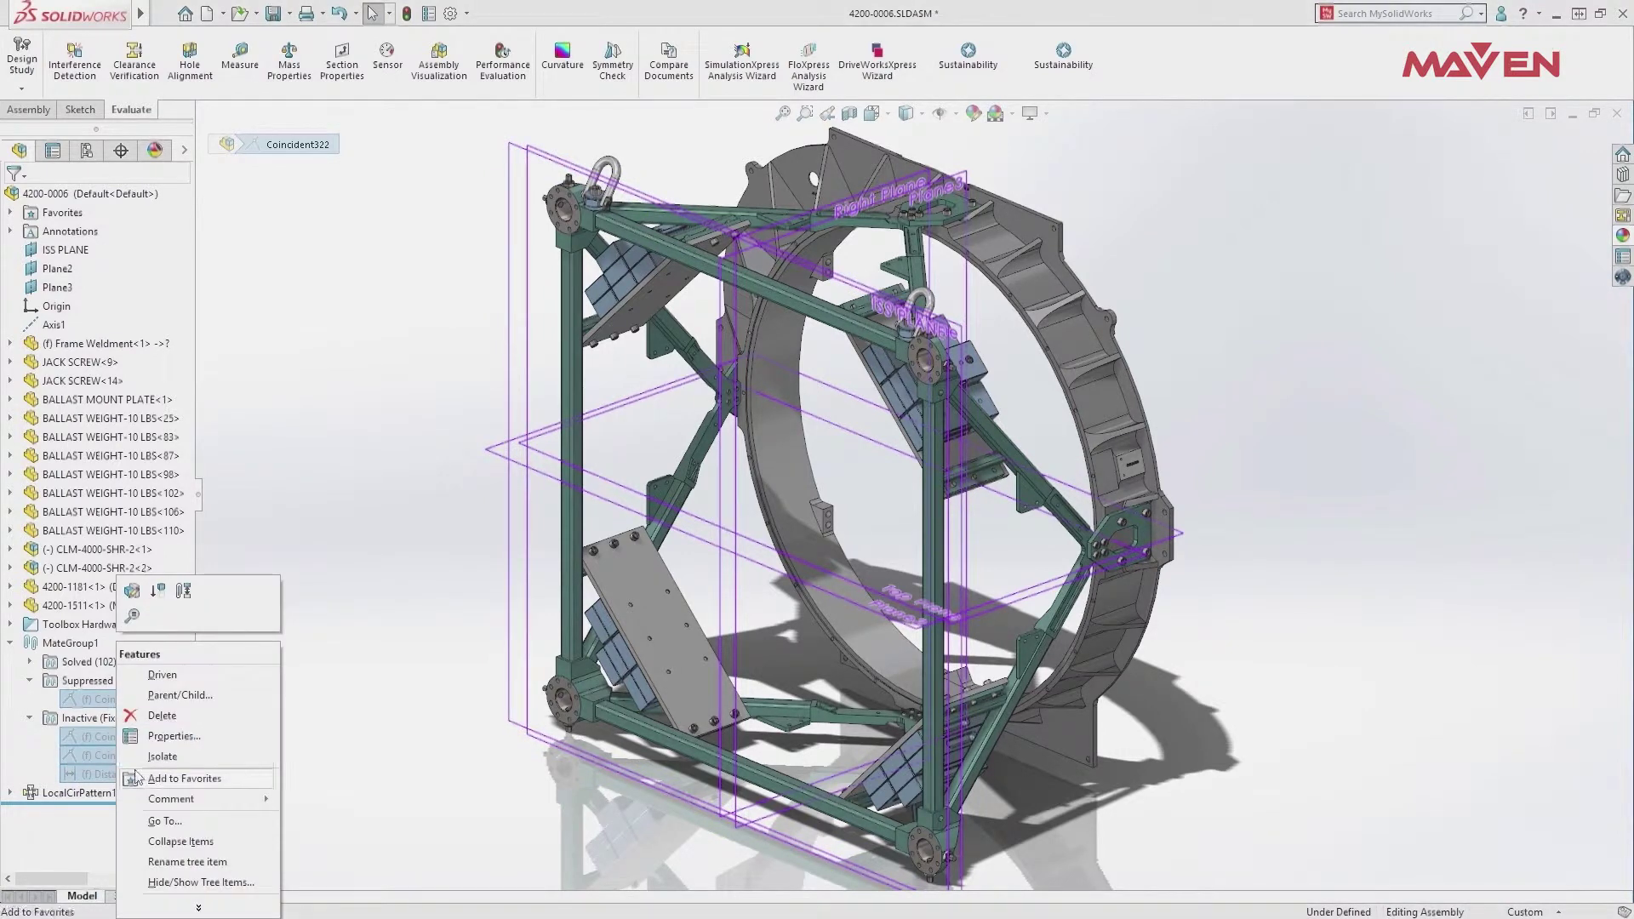
click(168, 727)
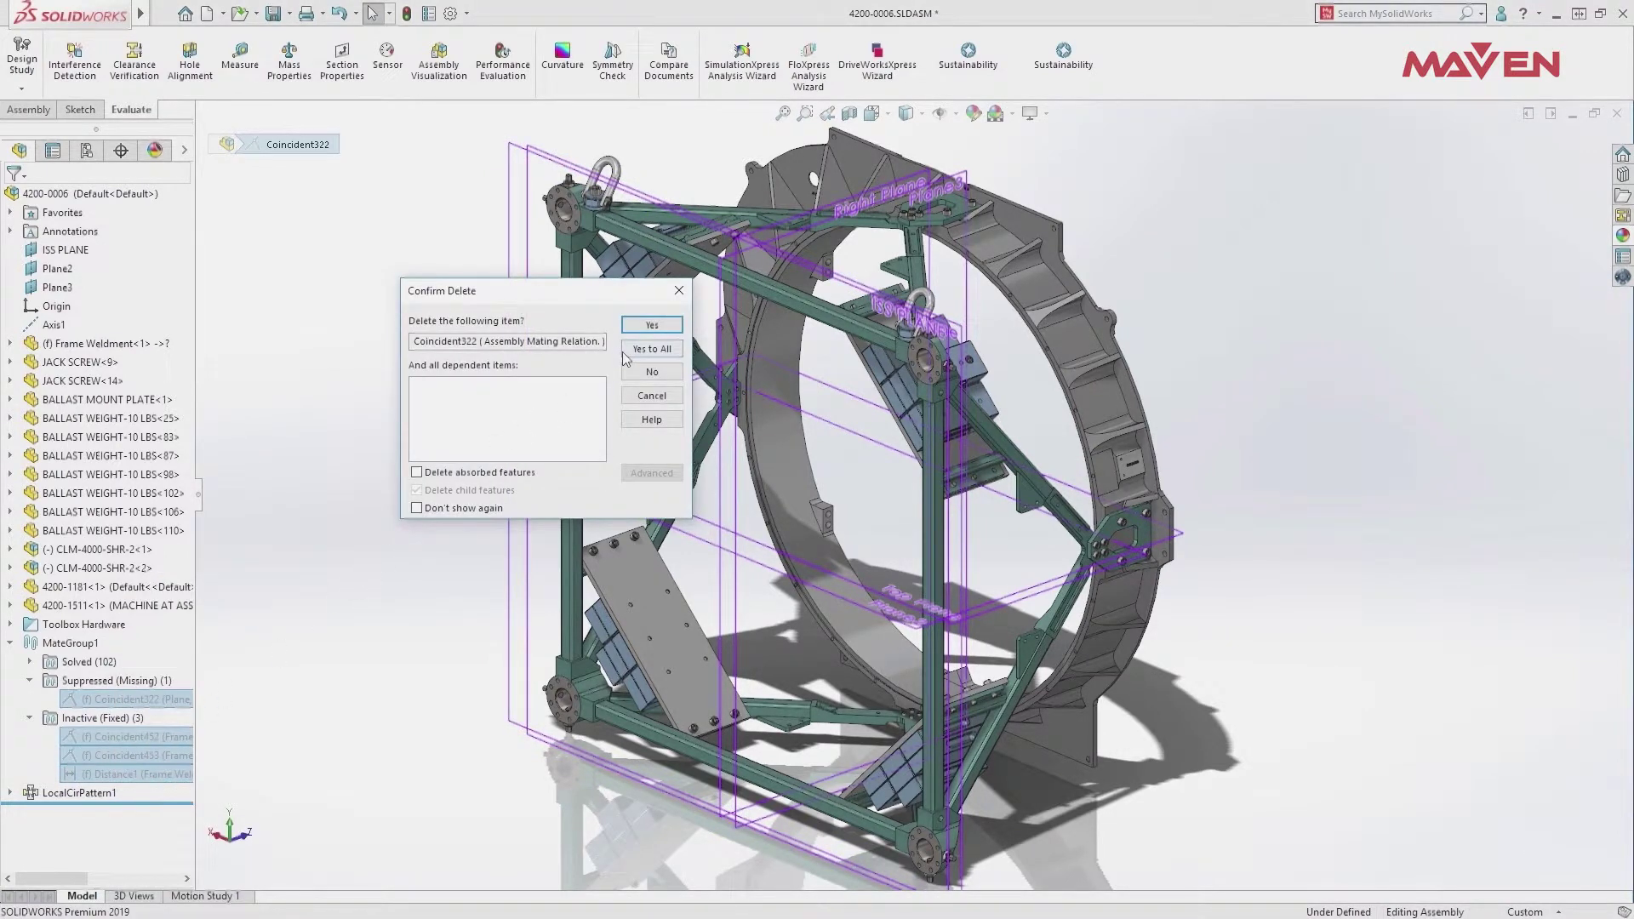
click(642, 351)
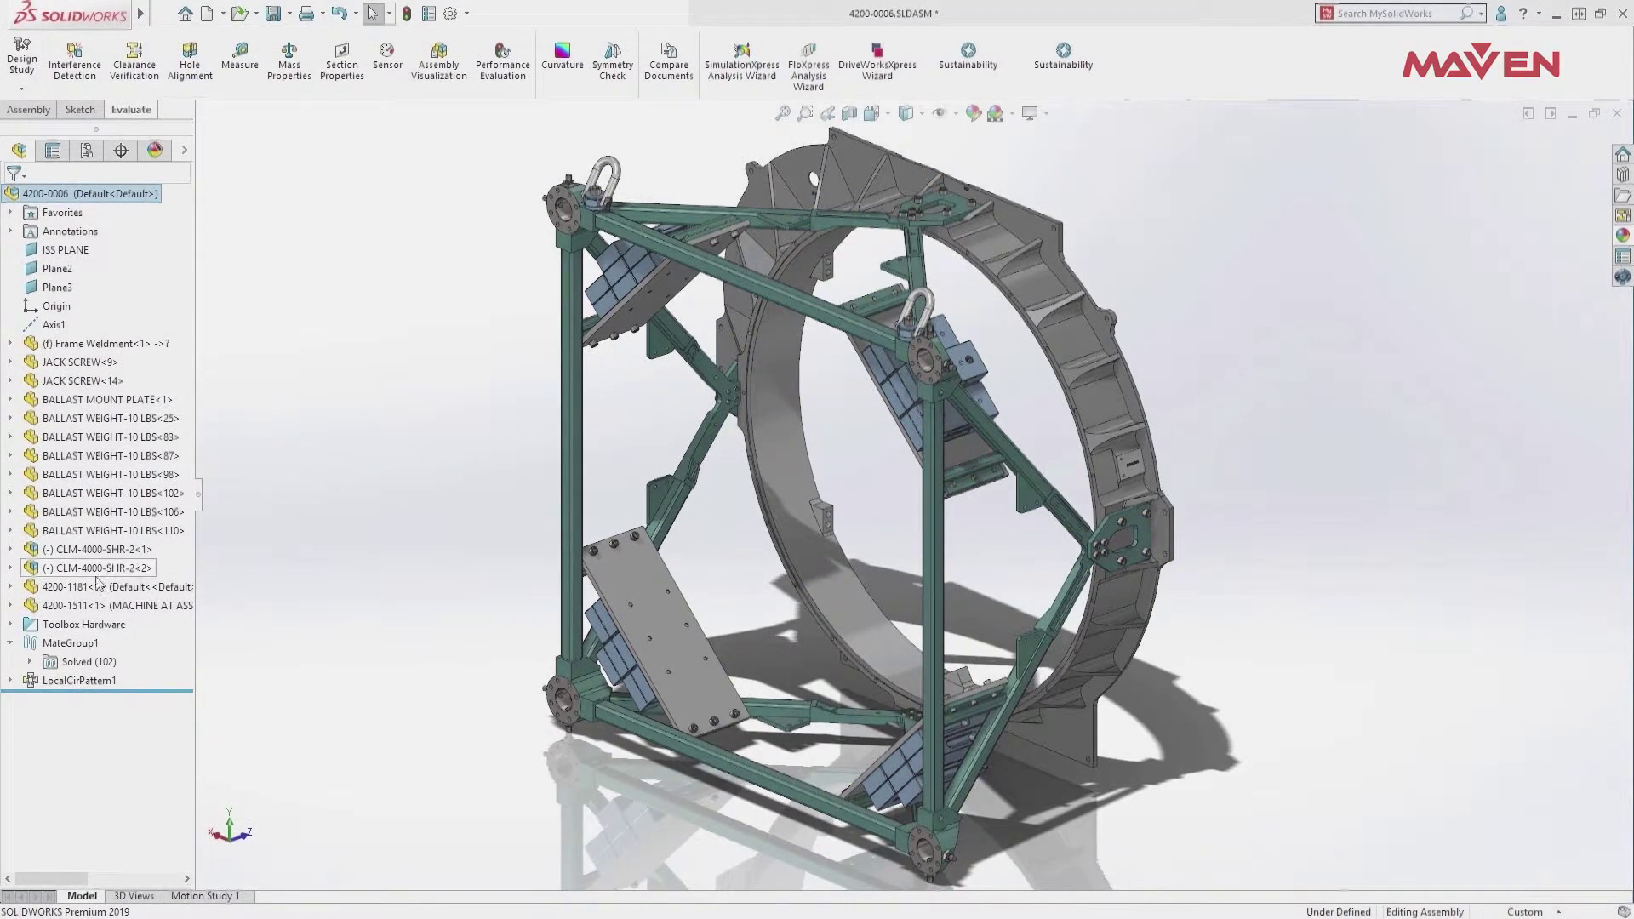
click(11, 624)
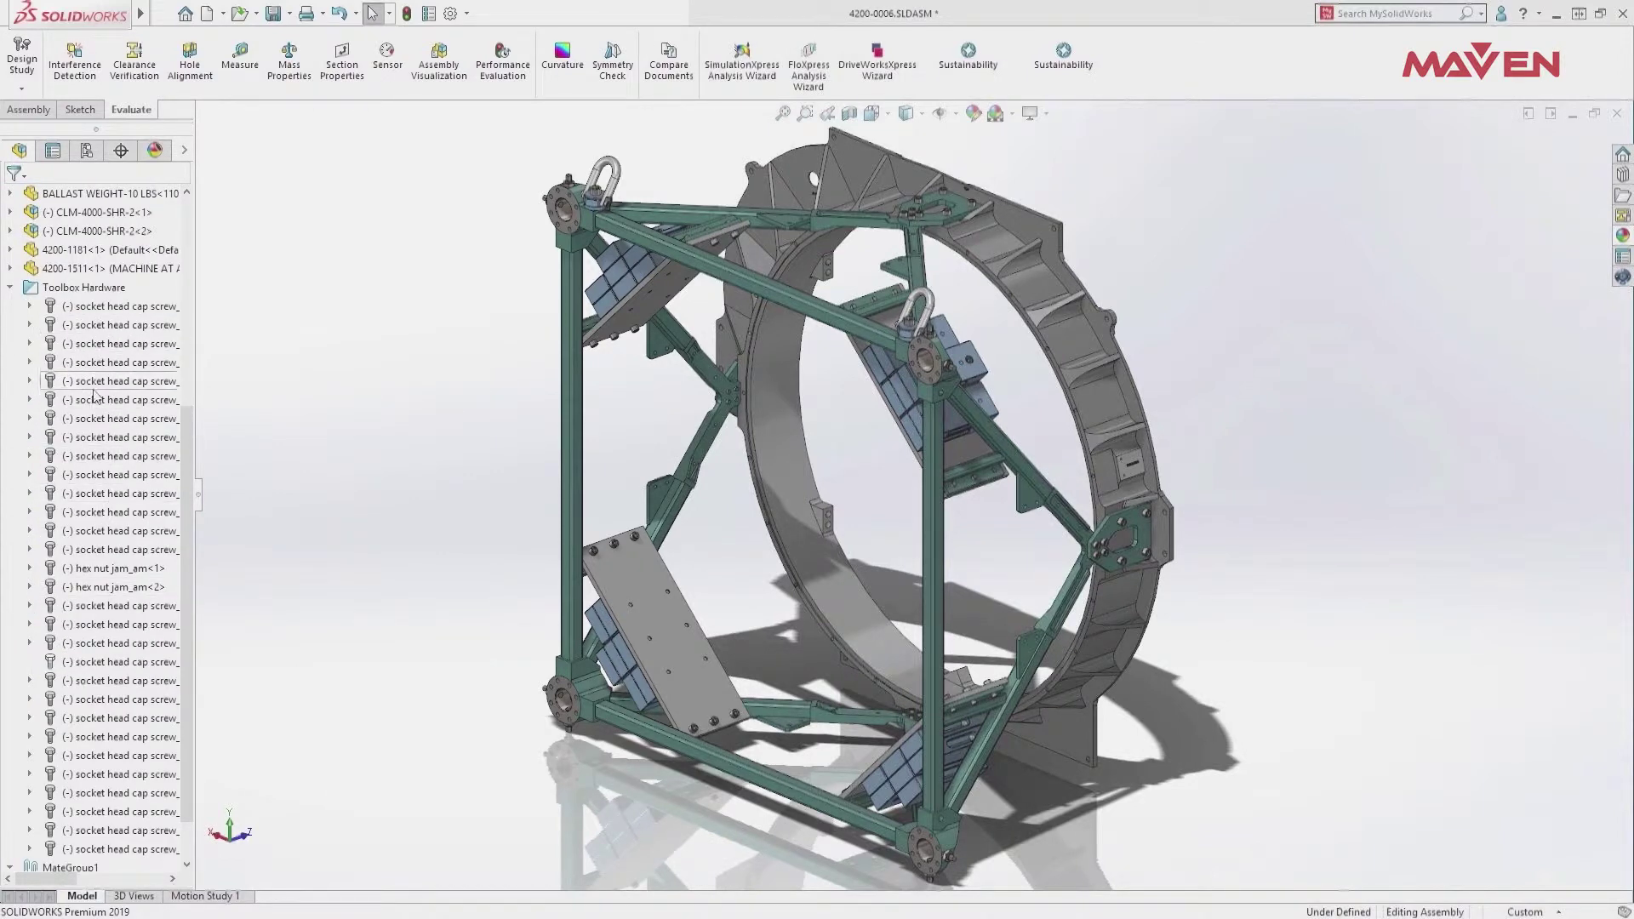
- Apply Lock Concentric Rotation to the Mates folder and verify the Toolbox screws and nuts are fully defined
click(11, 287)
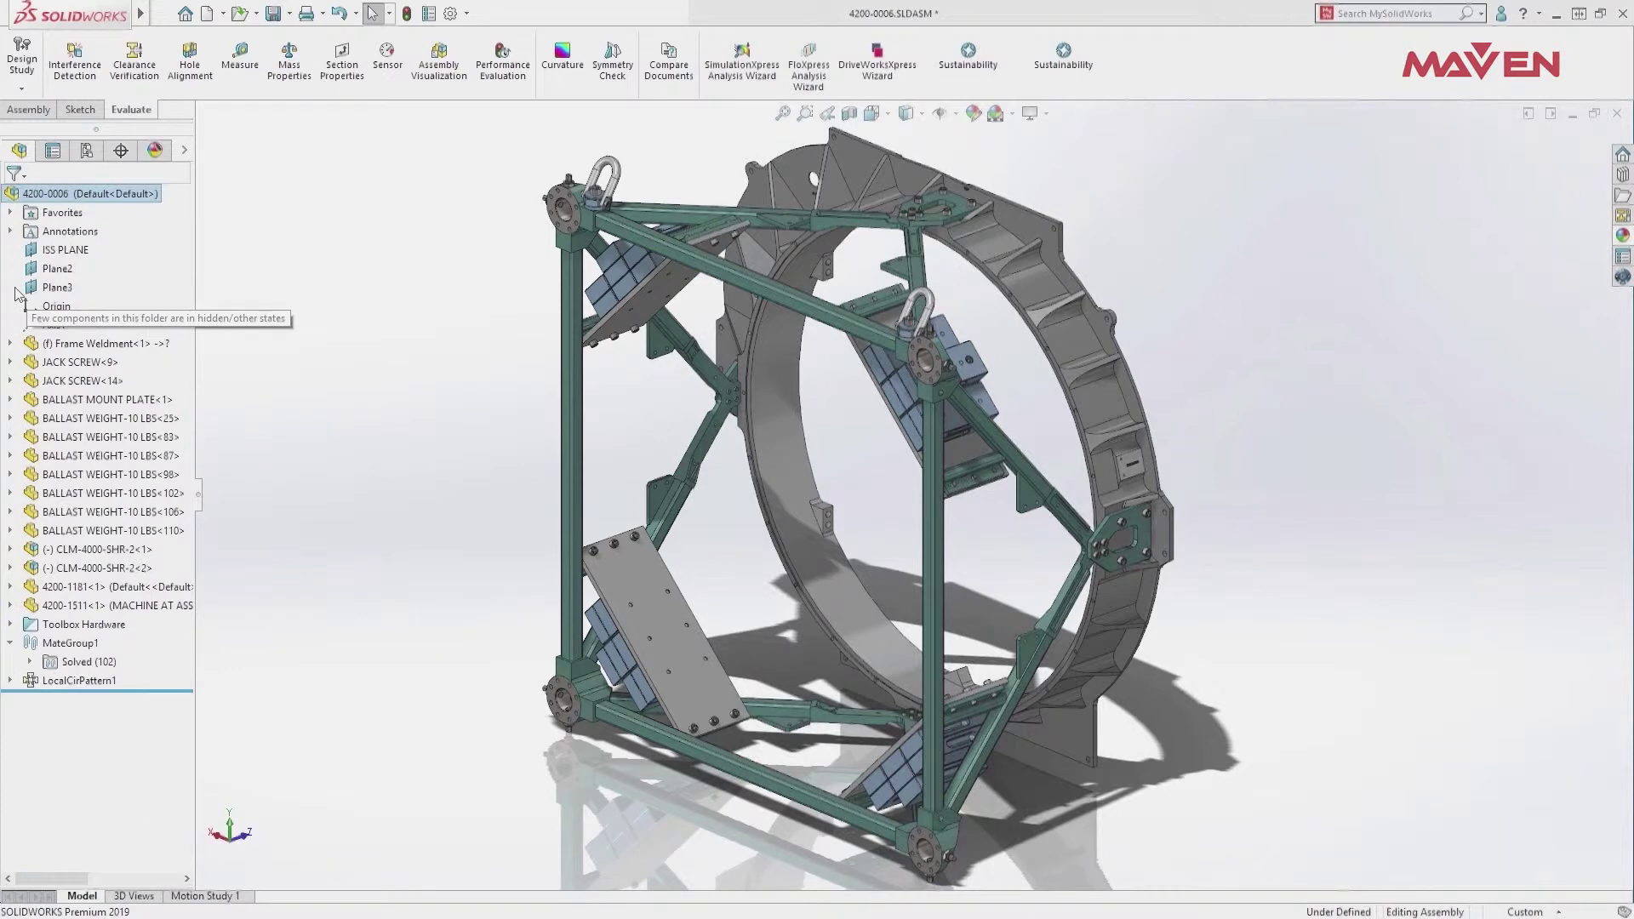
right_click(67, 646)
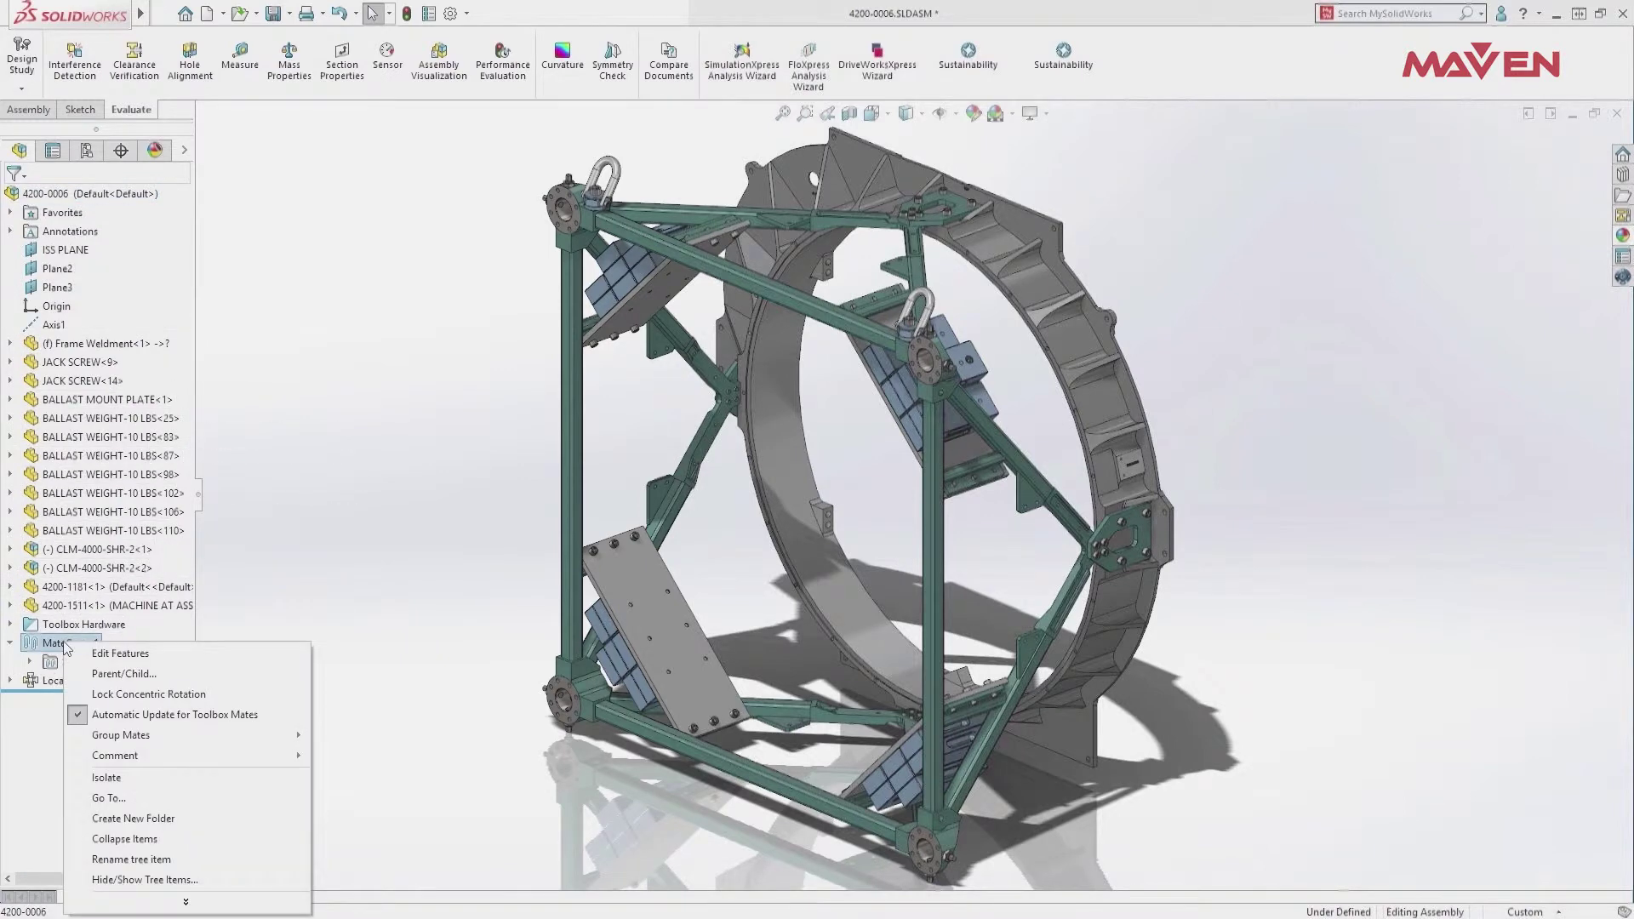
click(122, 694)
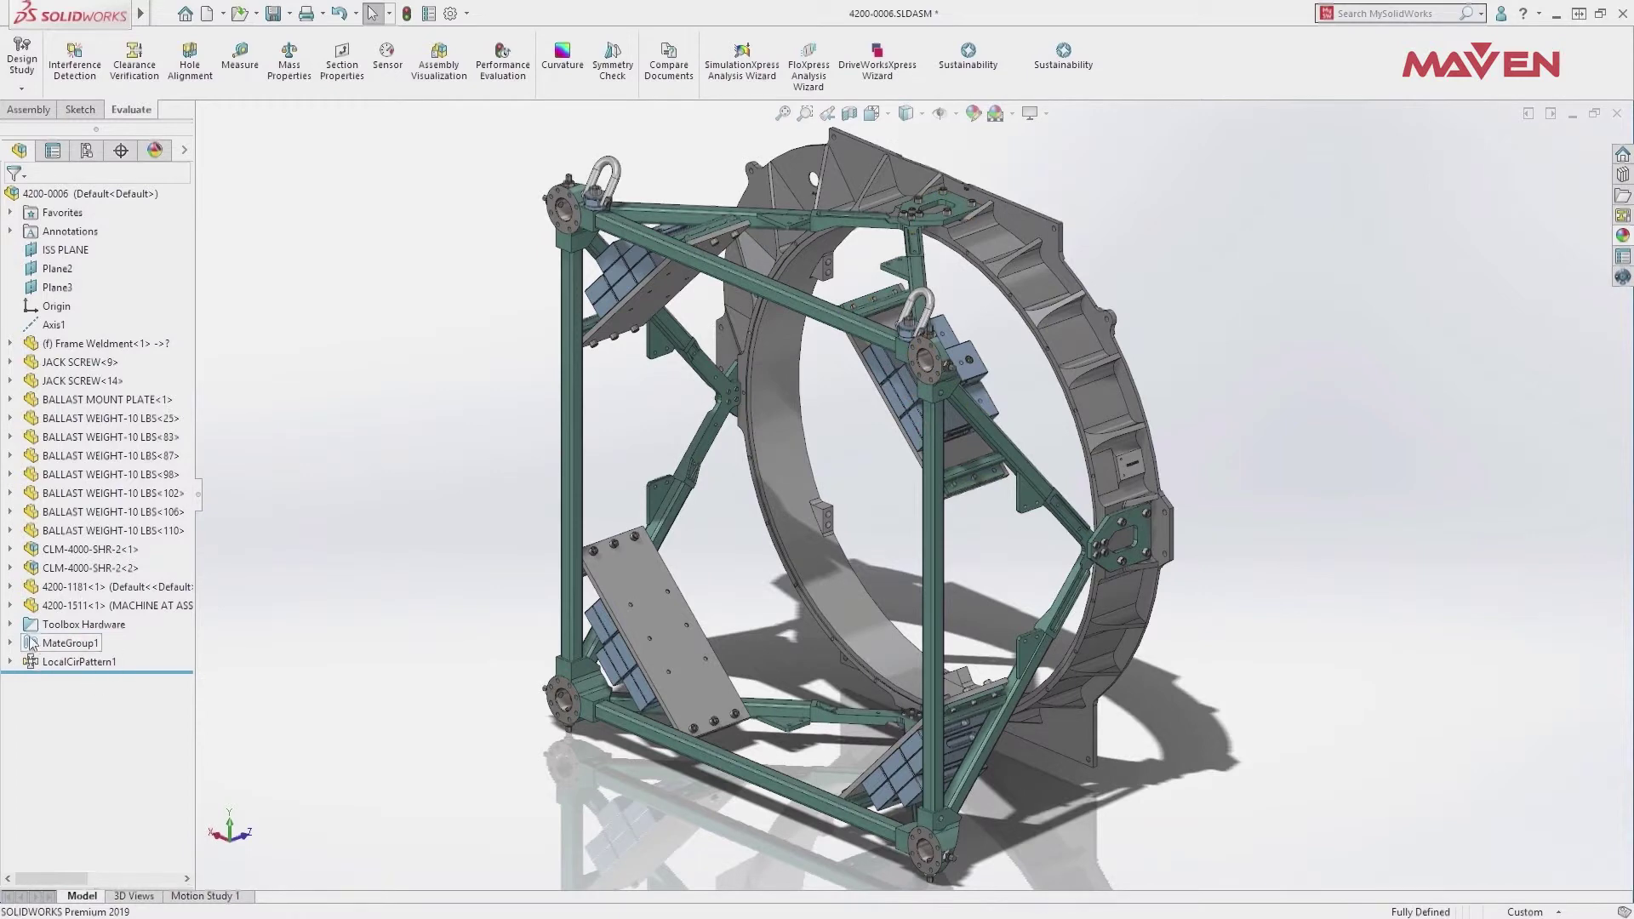
click(9, 624)
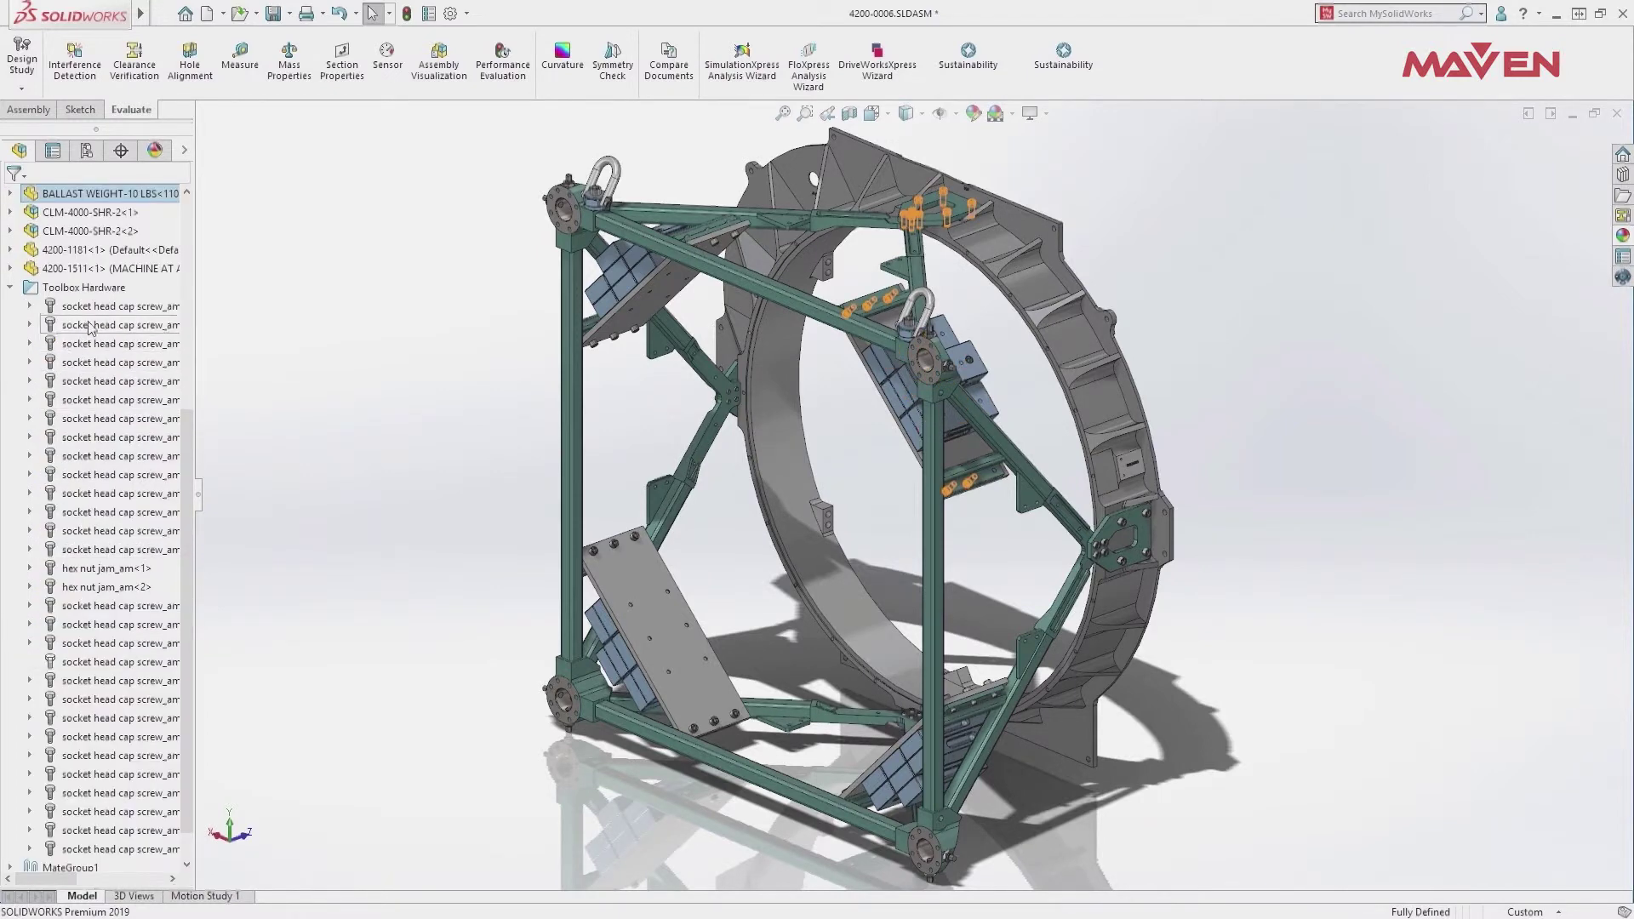
click(11, 288)
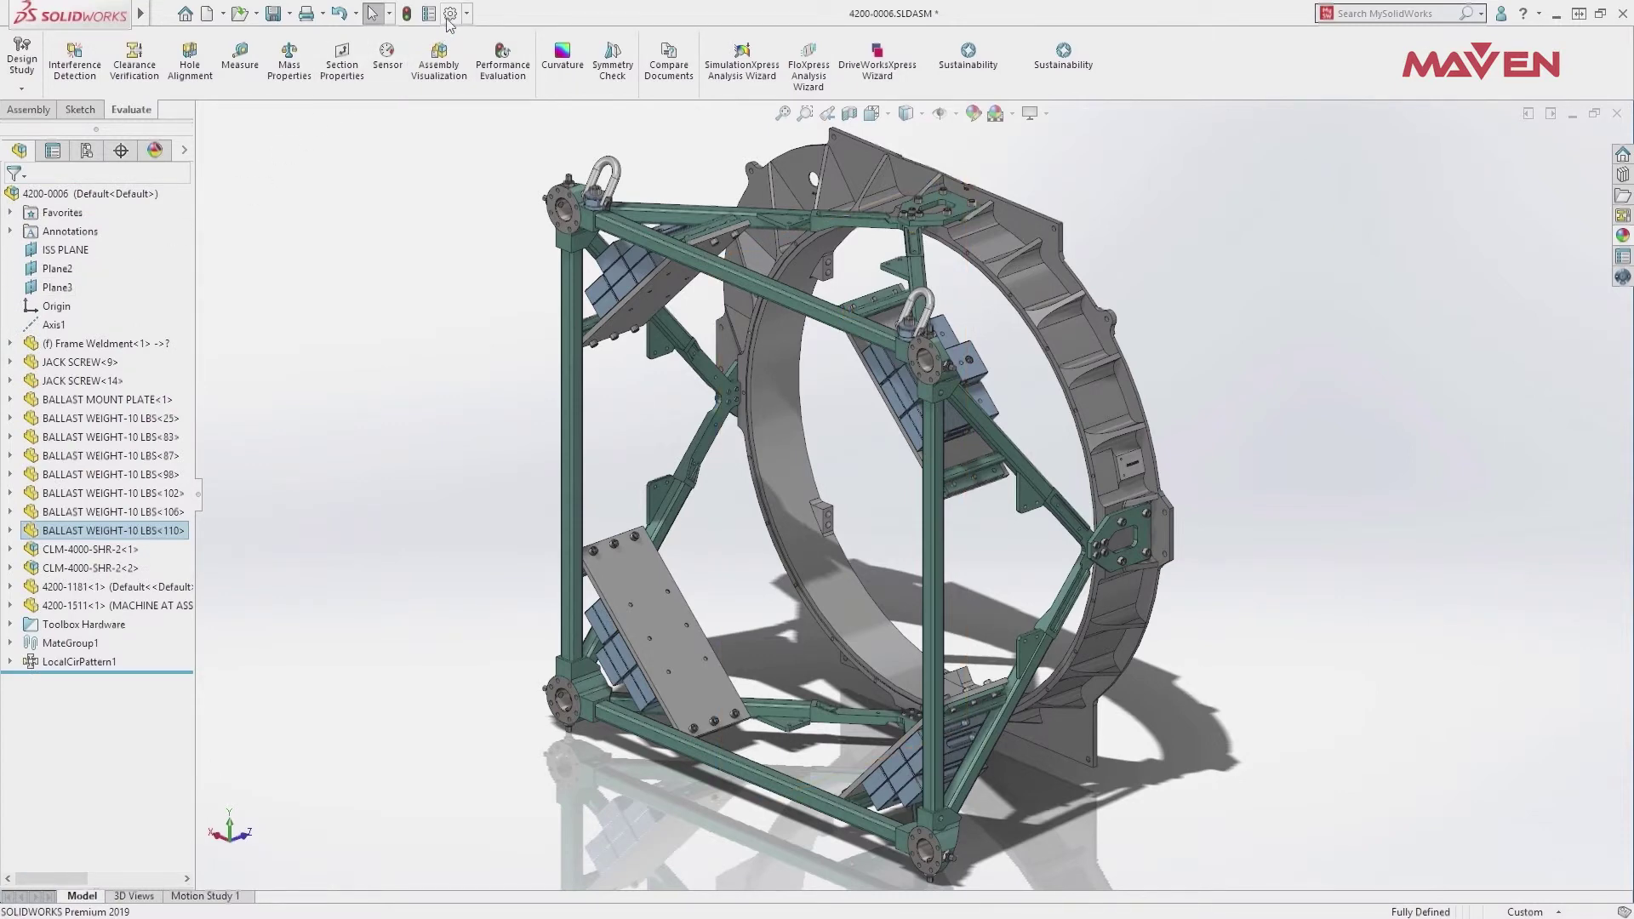
- Toggle 'Lock rotation of new concentric mates to Toolbox components' under Hole Wizard/Toolbox options and apply
click(449, 15)
click(608, 481)
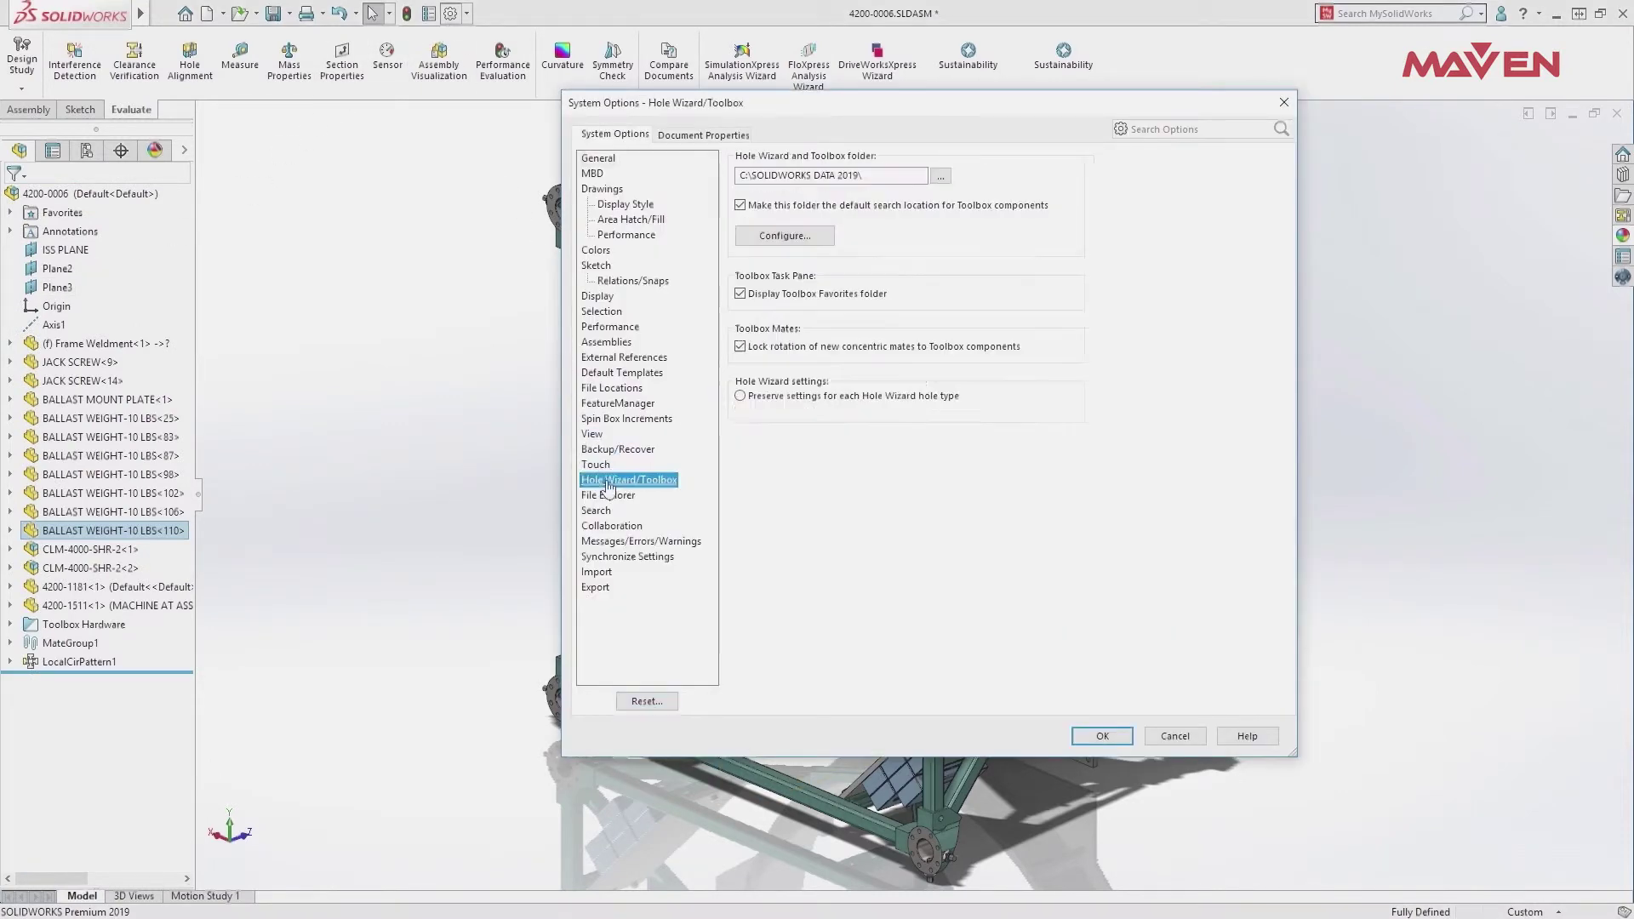
click(740, 347)
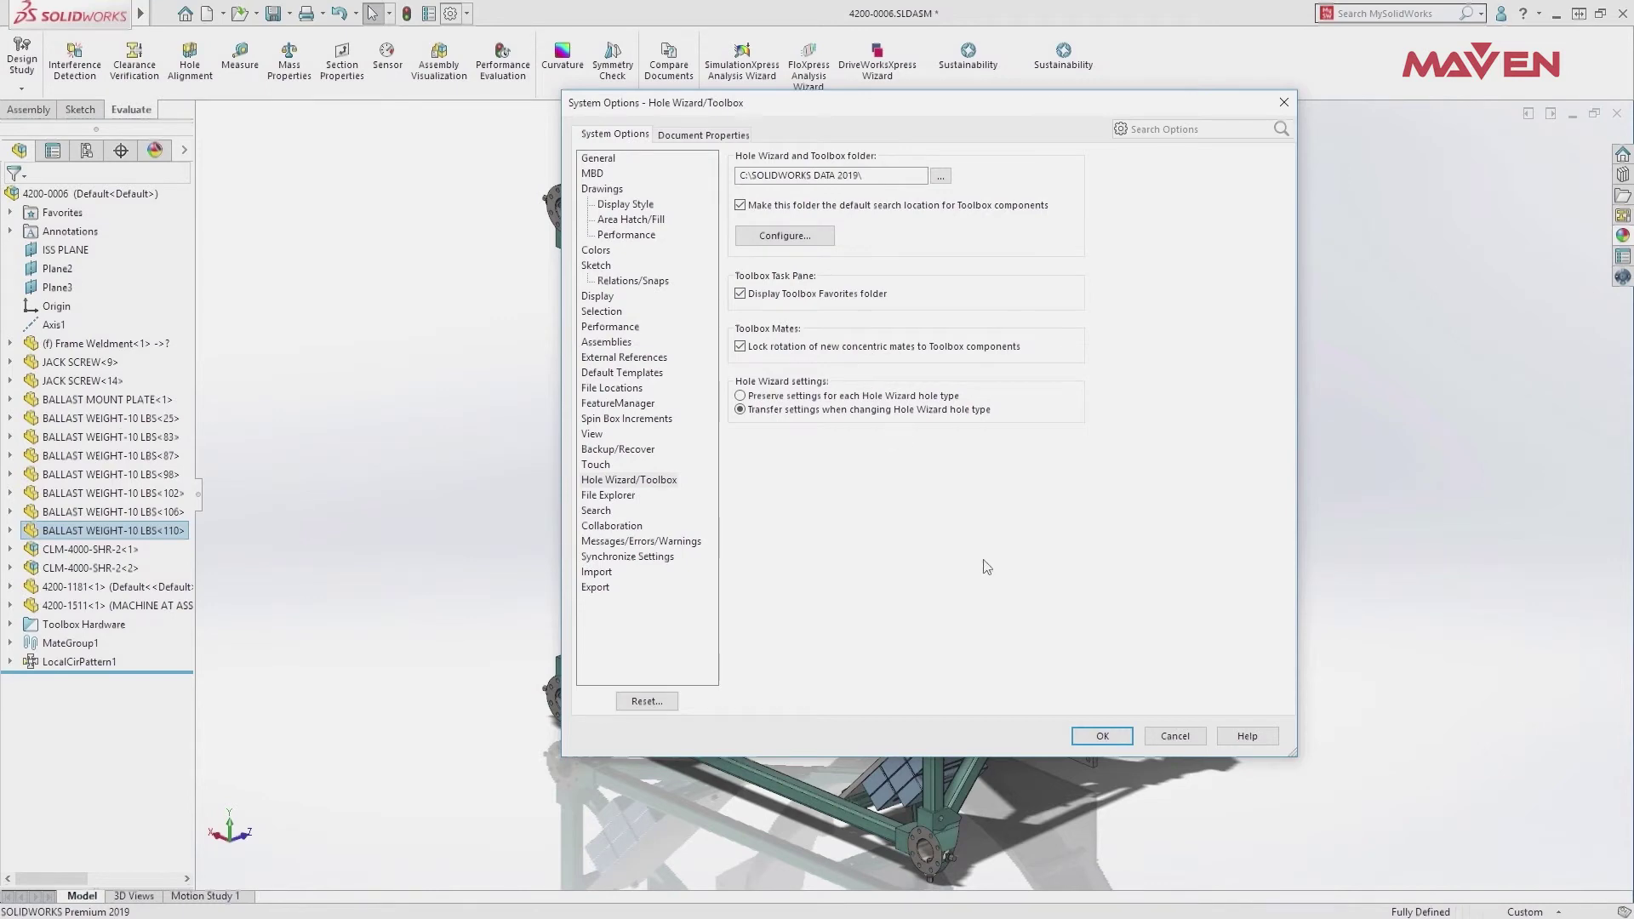
click(1117, 739)
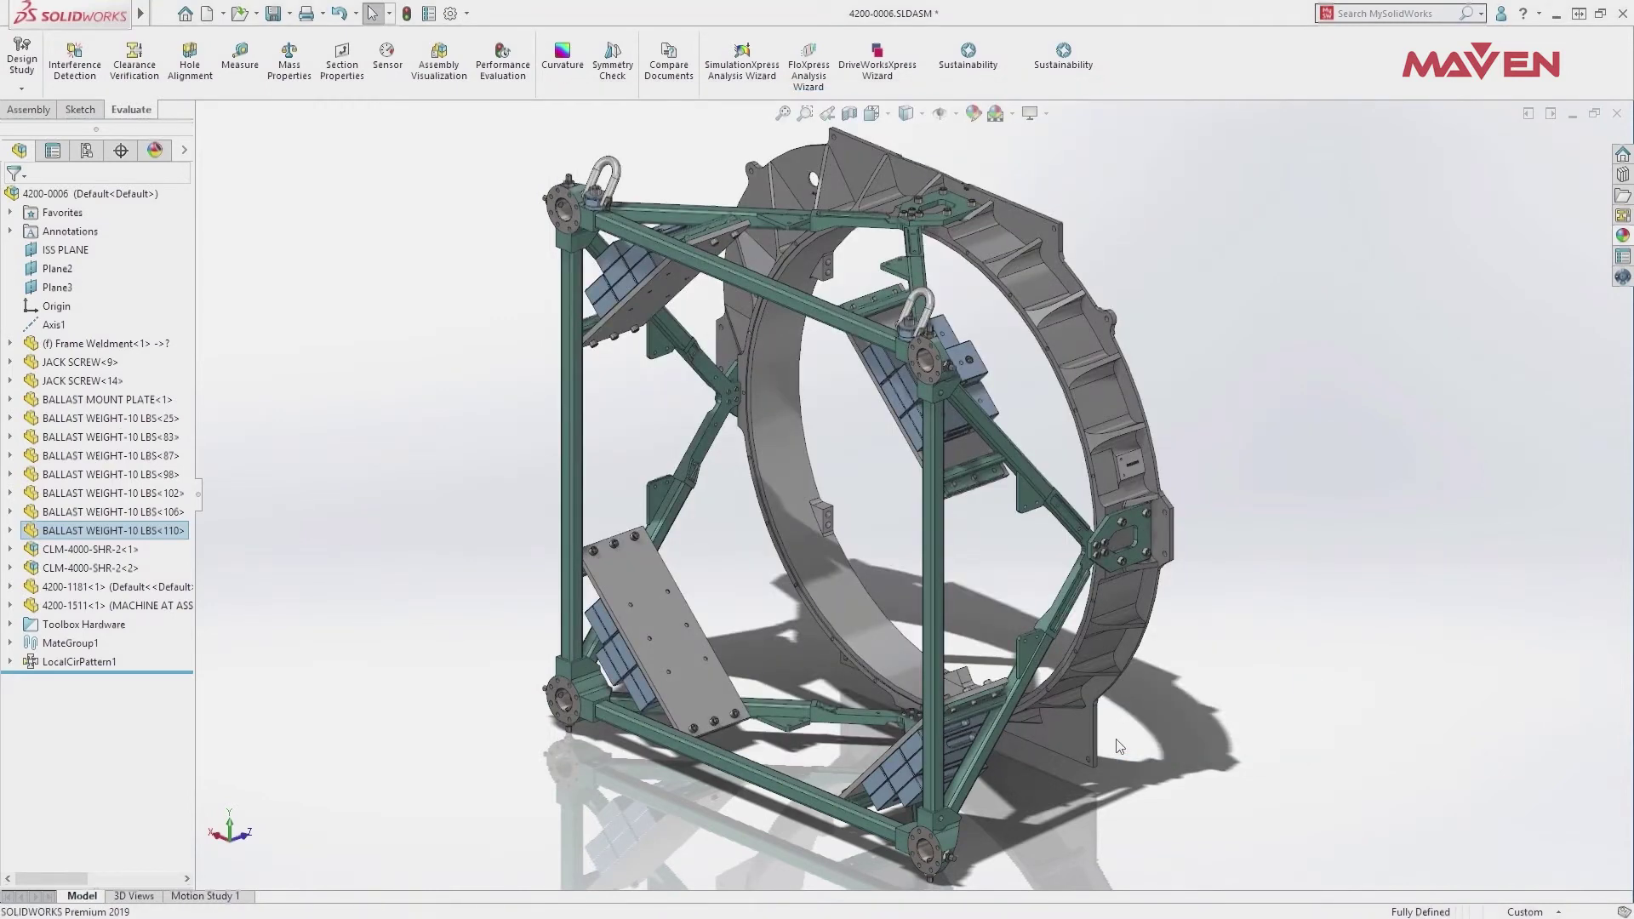